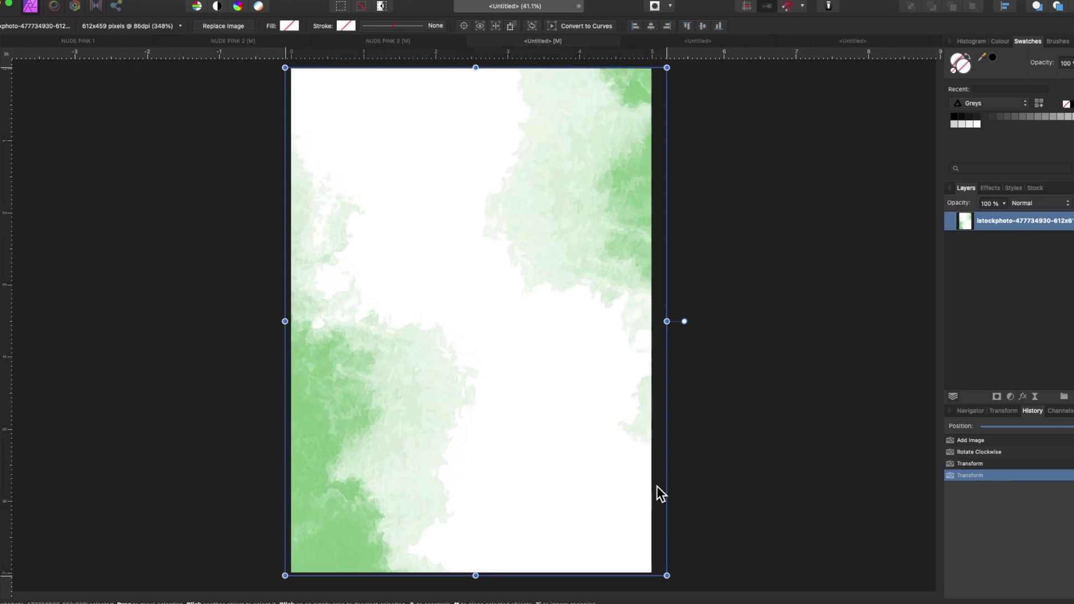
- Add an HSL shift adjustment and place GREEN PEONY.png bottom-left with an enlarged 30%-opacity copy
{"action": "left_click", "coordinate": [1010, 396]}
{"action": "left_click", "coordinate": [1005, 431]}
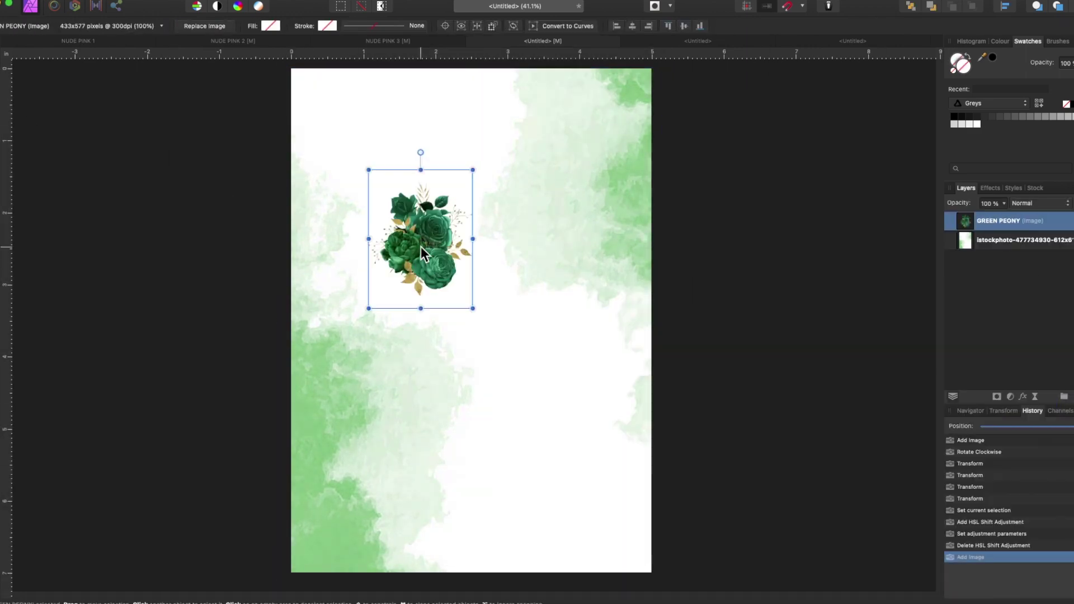
{"action": "left_click_drag", "start_coordinate": [420, 246], "coordinate": [367, 487]}
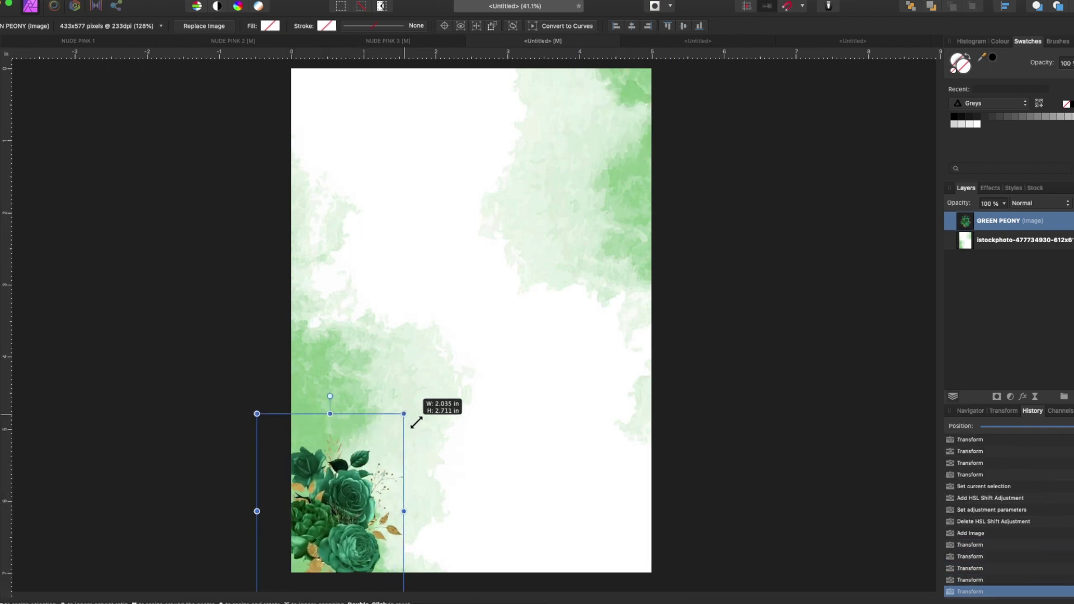
{"action": "key", "text": "super+v"}
{"action": "left_click", "coordinate": [963, 240]}
{"action": "left_click_drag", "start_coordinate": [394, 424], "coordinate": [447, 356]}
{"action": "key", "text": "3"}
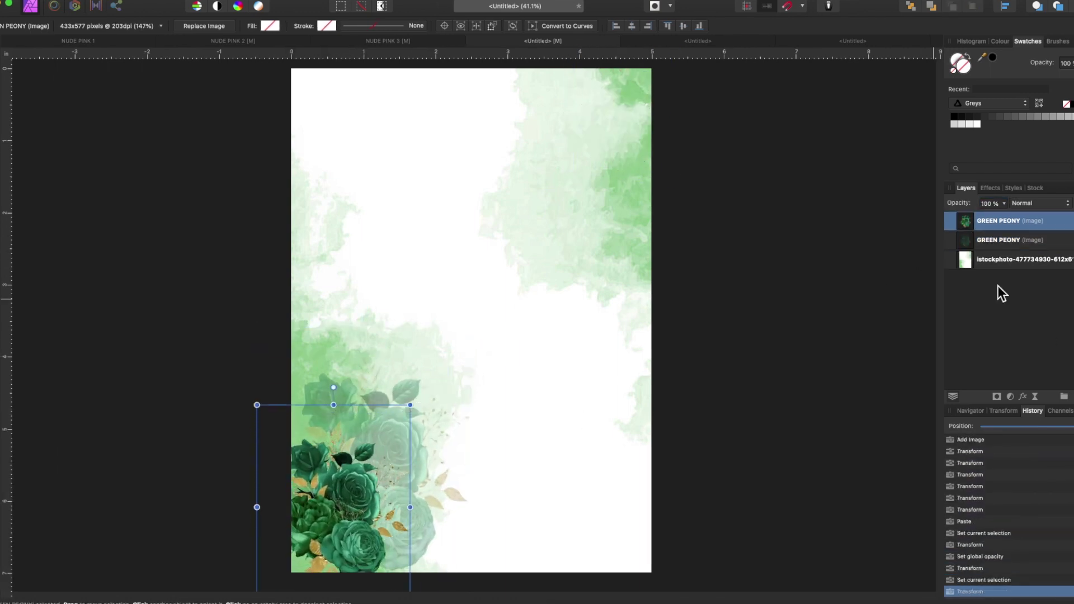
- Copy the peony pair rotated 180° into the top-right corner and draw a rectangle inset from the page edges
{"action": "key", "text": "super+v"}
{"action": "right_click", "coordinate": [470, 249]}
{"action": "right_click", "coordinate": [566, 274]}
{"action": "mouse_move", "coordinate": [619, 463]}
{"action": "left_click", "coordinate": [700, 461]}
{"action": "left_click_drag", "start_coordinate": [602, 152], "coordinate": [602, 173]}
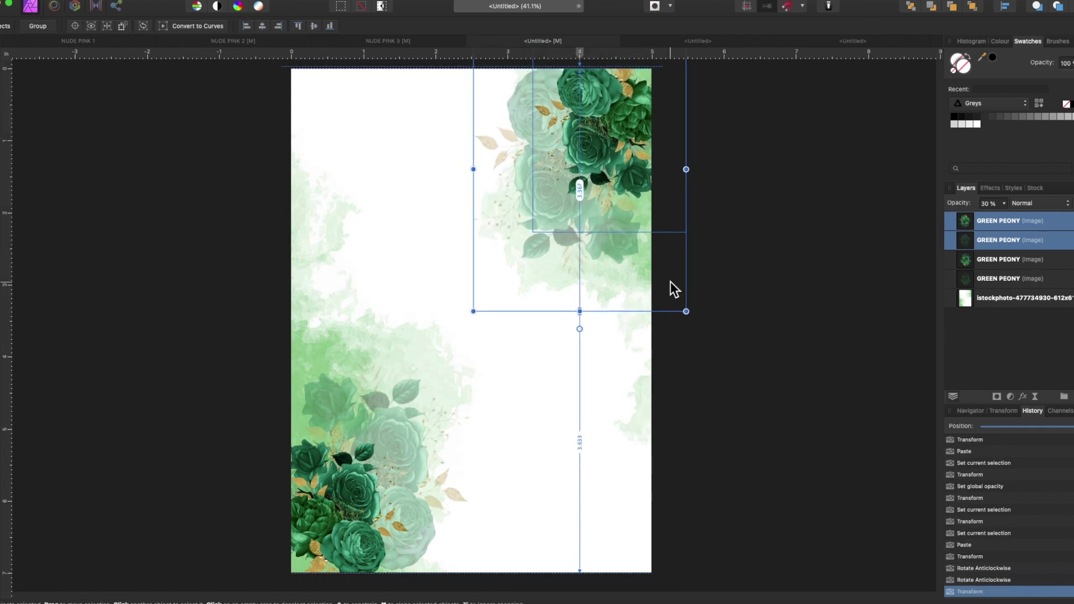
{"action": "left_click", "coordinate": [144, 138]}
{"action": "left_click_drag", "start_coordinate": [3, 374], "coordinate": [19, 312]}
{"action": "left_click_drag", "start_coordinate": [317, 101], "coordinate": [619, 535]}
- Remove the rectangle's fill and give it a solid gold outline sampled from the peonies
{"action": "left_click", "coordinate": [46, 25]}
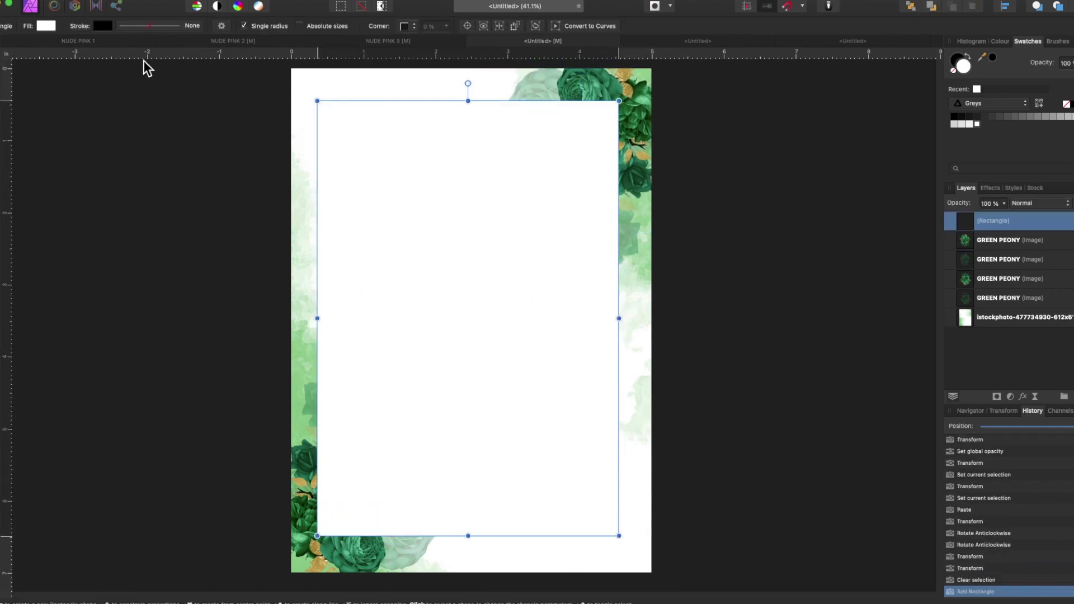
{"action": "left_click", "coordinate": [102, 26]}
{"action": "left_click", "coordinate": [137, 45]}
{"action": "left_click", "coordinate": [103, 25]}
{"action": "left_click_drag", "start_coordinate": [237, 40], "coordinate": [558, 104]}
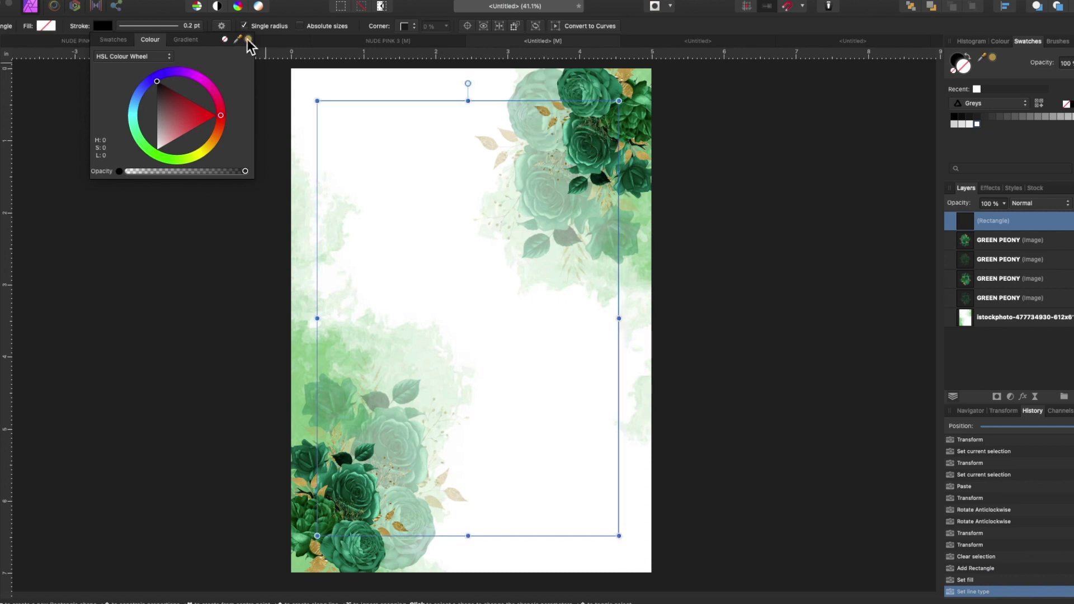
{"action": "left_click", "coordinate": [248, 39]}
{"action": "left_click", "coordinate": [307, 164]}
- Move the gold frame below the peony layers and set its outline to 0.4 pt
{"action": "left_click_drag", "start_coordinate": [960, 223], "coordinate": [960, 299]}
{"action": "left_click", "coordinate": [102, 26]}
{"action": "left_click", "coordinate": [211, 65]}
{"action": "left_click", "coordinate": [794, 228]}
{"action": "left_click", "coordinate": [327, 313]}
- Paste a duplicate of the gold frame and tilt the copy slightly
{"action": "left_click_drag", "start_coordinate": [320, 319], "coordinate": [321, 319]}
{"action": "key", "text": "super+c"}
{"action": "key", "text": "super+v"}
{"action": "left_click_drag", "start_coordinate": [470, 83], "coordinate": [467, 84]}
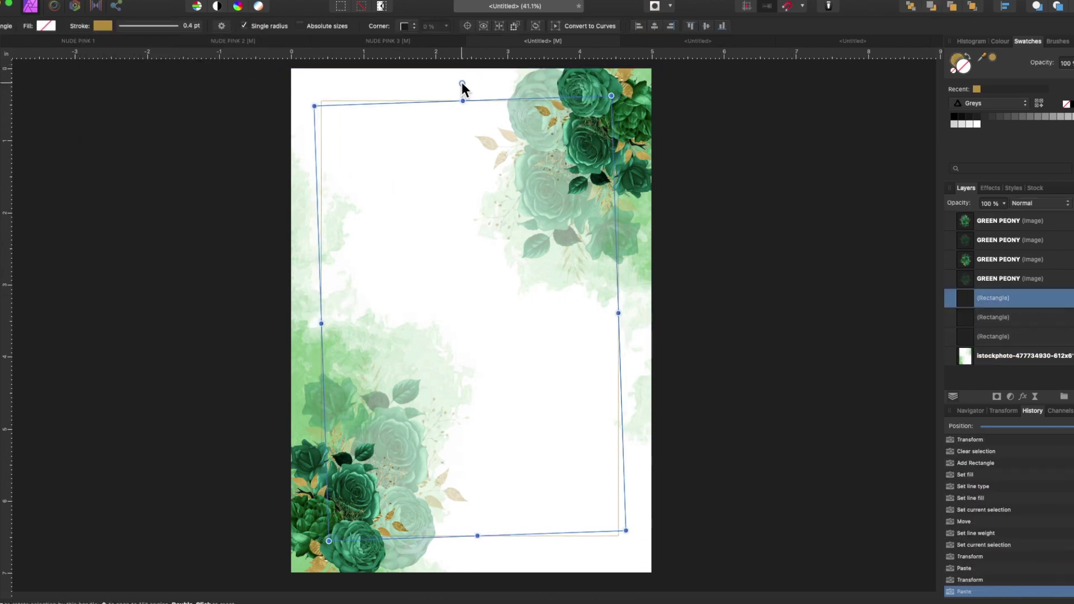
{"action": "left_click", "coordinate": [879, 330]}
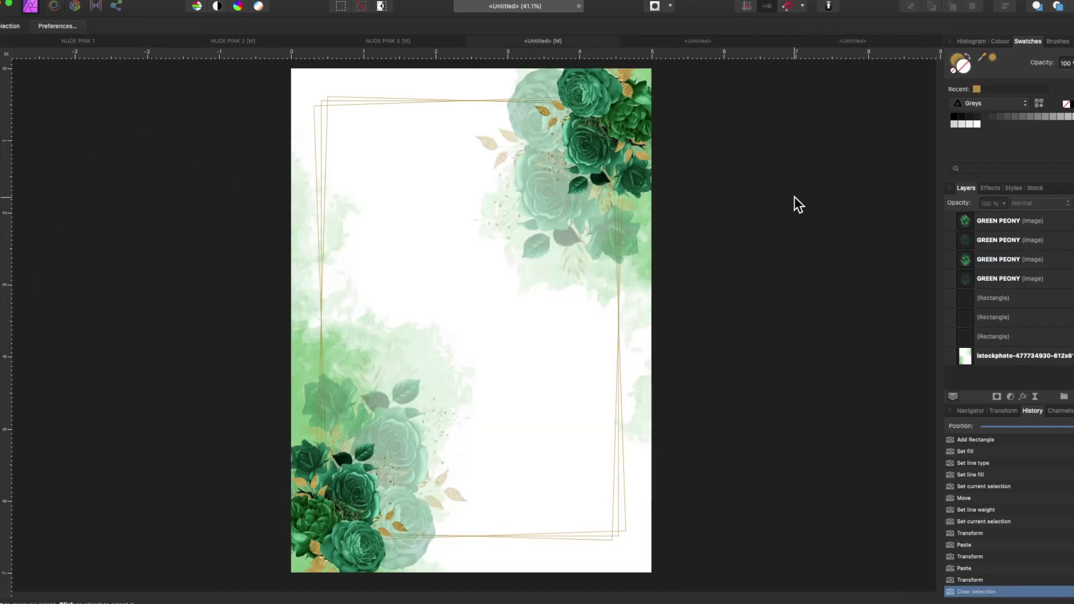
- Paste the parents' text lines and type the word 'we' as new artistic text
{"action": "key", "text": "super+v"}
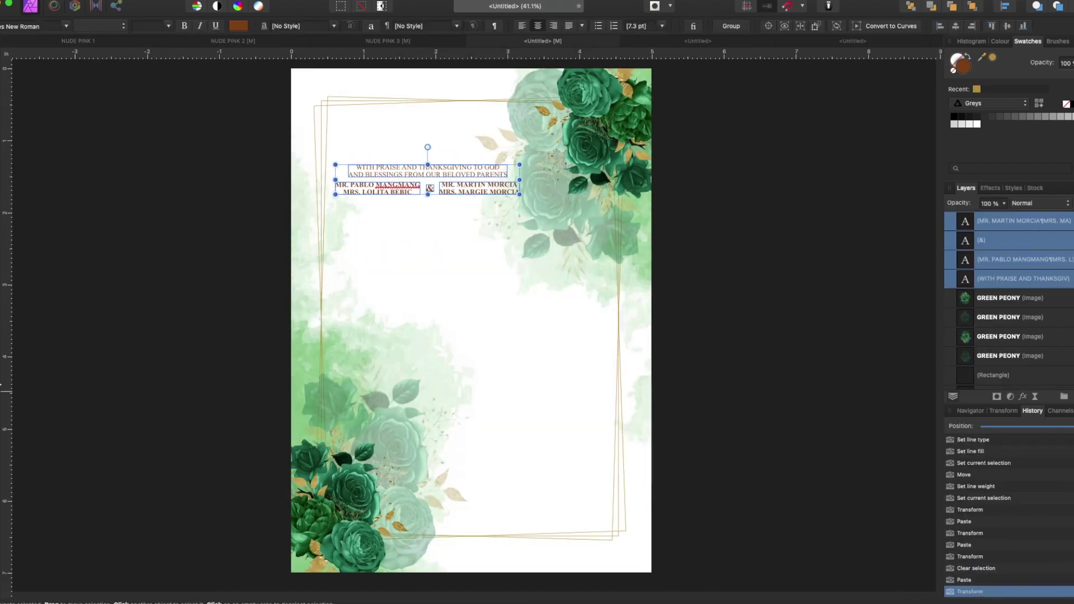
{"action": "key", "text": "t"}
{"action": "left_click", "coordinate": [329, 334]}
{"action": "type", "text": "WE"}
{"action": "key", "text": "BackSpace"}
{"action": "key", "text": "BackSpace"}
{"action": "type", "text": "we"}
{"action": "key", "text": "super+a"}
- Set 'we' in Romantic Lovely at 62.7 pt and move it to the top-left of the card
{"action": "left_click", "coordinate": [34, 26]}
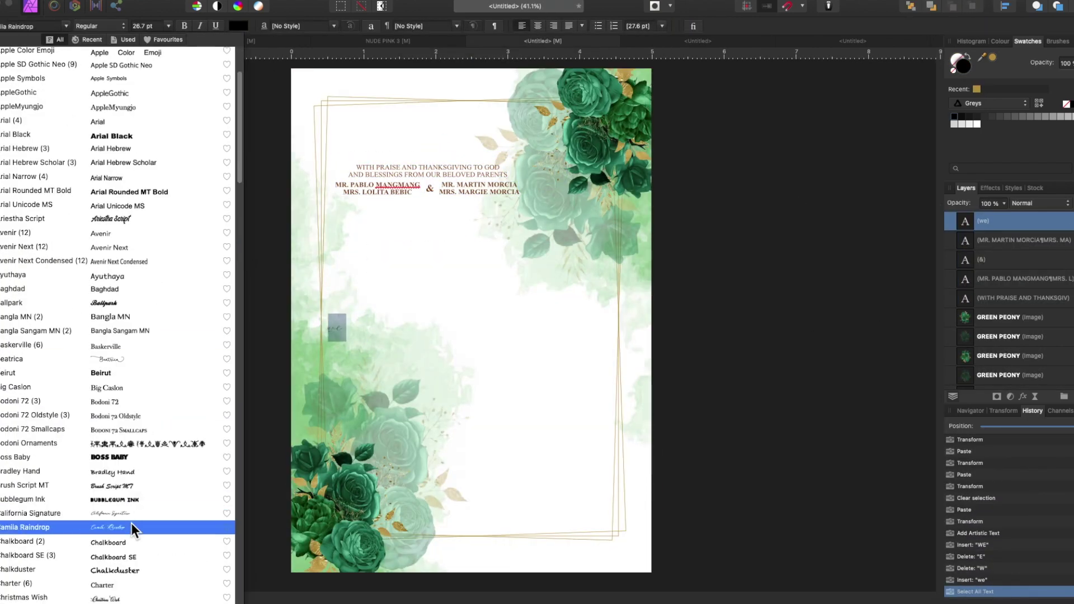
{"action": "left_click", "coordinate": [66, 24]}
{"action": "left_click", "coordinate": [66, 23]}
{"action": "scroll", "coordinate": [142, 472], "scroll_direction": "down", "scroll_amount": 20}
{"action": "left_click", "coordinate": [145, 471]}
{"action": "left_click_drag", "start_coordinate": [378, 330], "coordinate": [375, 147]}
{"action": "left_click", "coordinate": [499, 170]}
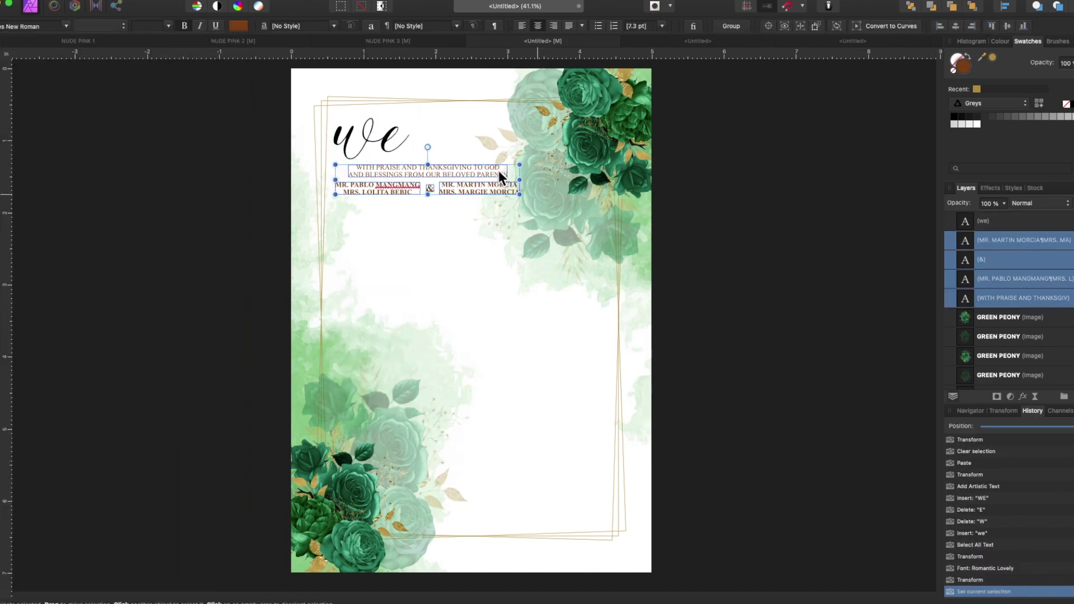
{"action": "left_click_drag", "start_coordinate": [499, 170], "coordinate": [493, 192]}
- Duplicate 'we' into a centred 'do' and nudge the parents' text block down
{"action": "left_click", "coordinate": [373, 139]}
{"action": "key", "text": "ctrl+c"}
{"action": "key", "text": "ctrl+v"}
{"action": "left_click_drag", "start_coordinate": [372, 149], "coordinate": [431, 319]}
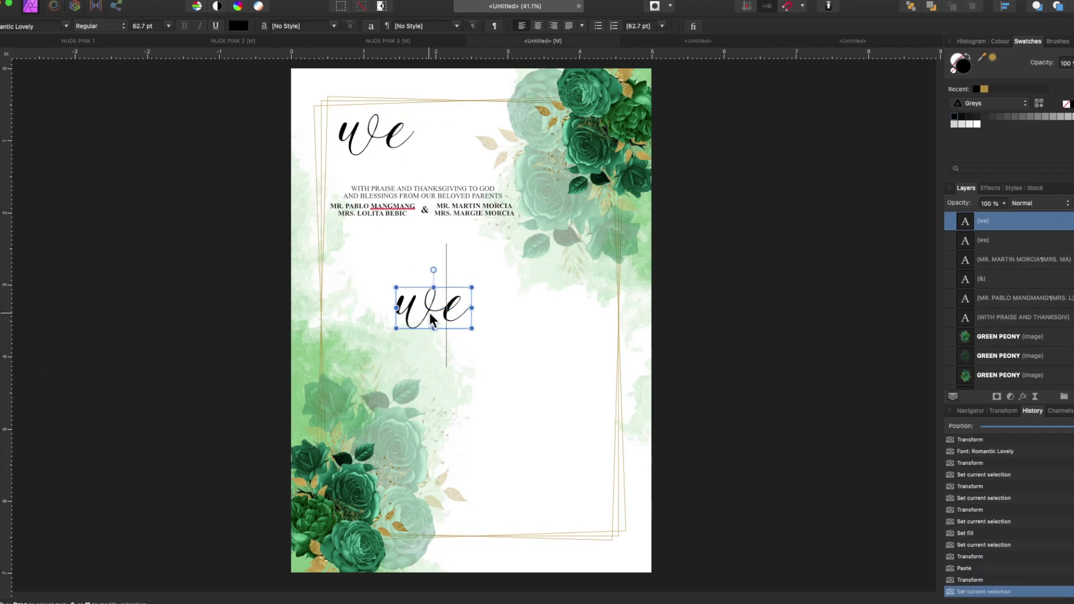
{"action": "left_click", "coordinate": [468, 216]}
{"action": "left_click_drag", "start_coordinate": [467, 216], "coordinate": [468, 232]}
{"action": "left_click", "coordinate": [438, 164]}
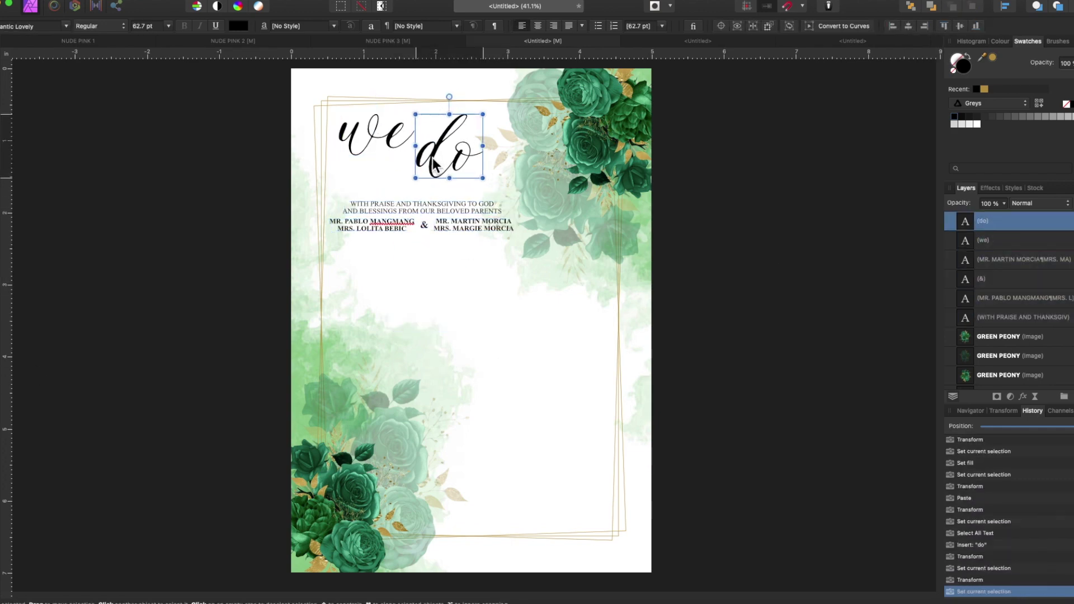
{"action": "left_click", "coordinate": [753, 192]}
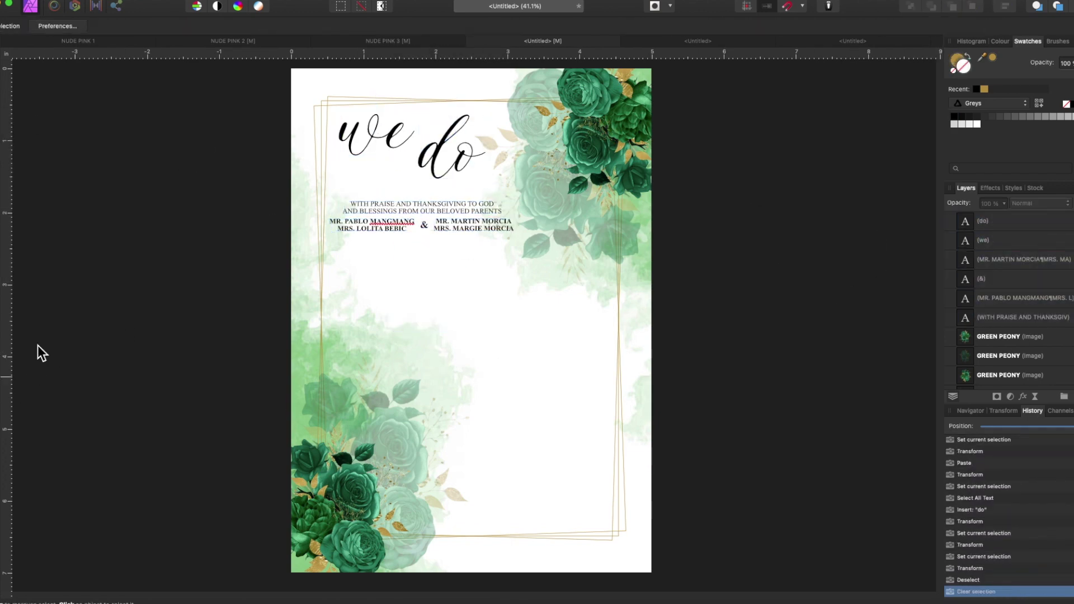
{"action": "key", "text": "p"}
{"action": "scroll", "coordinate": [456, 198], "scroll_direction": "up", "scroll_amount": 2}
- Finish the first flourish curve and make it a black 0.5 pt line
{"action": "left_click", "coordinate": [517, 157]}
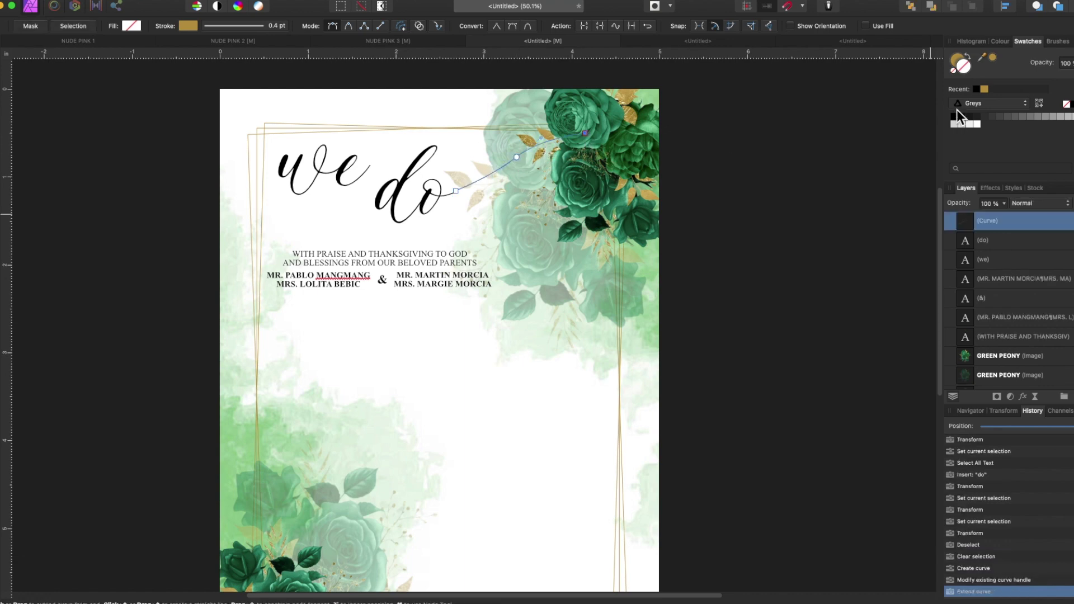
{"action": "left_click", "coordinate": [963, 119]}
{"action": "left_click", "coordinate": [188, 26]}
{"action": "key", "text": "Escape"}
{"action": "key", "text": "v"}
{"action": "left_click", "coordinate": [479, 180]}
{"action": "left_click", "coordinate": [542, 216]}
{"action": "left_click", "coordinate": [168, 25]}
{"action": "left_click", "coordinate": [945, 222]}
- Reshape the flourish's bend, adjust its weight, and order it below the first peony layer
{"action": "scroll", "coordinate": [605, 319], "scroll_direction": "up", "scroll_amount": 5}
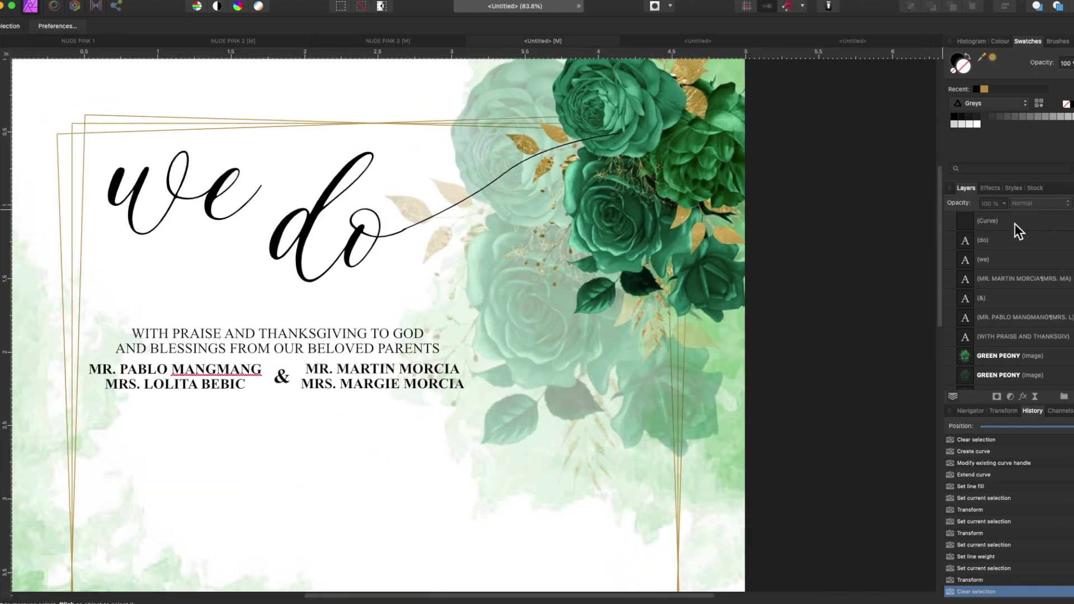
{"action": "left_click_drag", "start_coordinate": [511, 230], "coordinate": [506, 240]}
{"action": "left_click", "coordinate": [168, 26]}
{"action": "left_click", "coordinate": [211, 67]}
{"action": "left_click", "coordinate": [495, 236]}
{"action": "left_click", "coordinate": [865, 307]}
{"action": "left_click", "coordinate": [450, 209]}
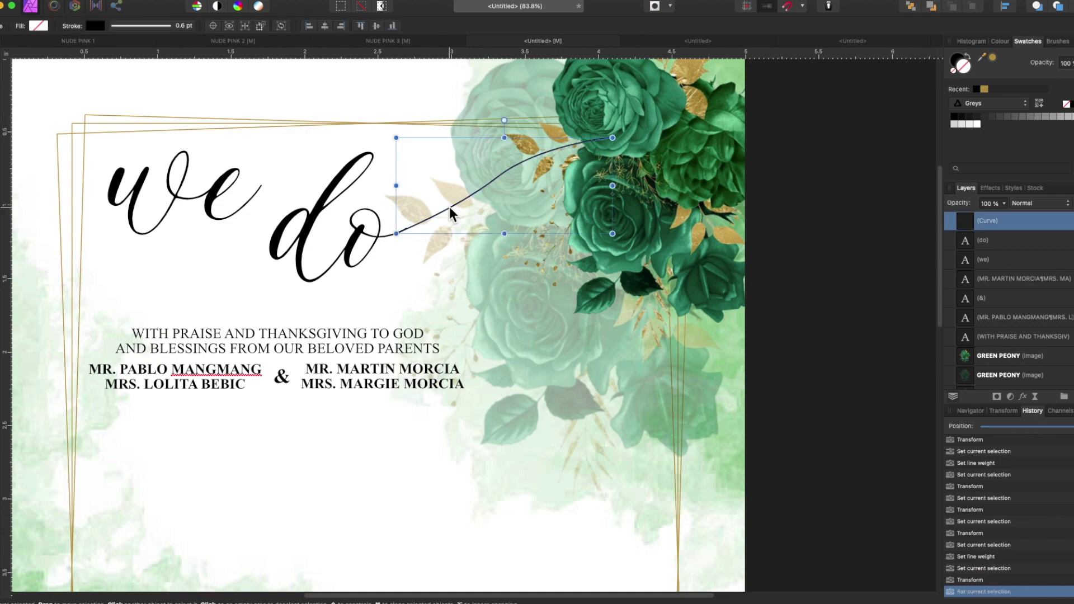
{"action": "scroll", "coordinate": [453, 206], "scroll_direction": "up", "scroll_amount": 5}
{"action": "scroll", "coordinate": [673, 456], "scroll_direction": "down", "scroll_amount": 5}
{"action": "left_click_drag", "start_coordinate": [987, 221], "coordinate": [968, 290]}
- Replace the flourish with a new curve running from the end of 'do' toward the roses
{"action": "scroll", "coordinate": [200, 211], "scroll_direction": "left", "scroll_amount": 3}
{"action": "left_click", "coordinate": [689, 265]}
{"action": "key", "text": "Delete"}
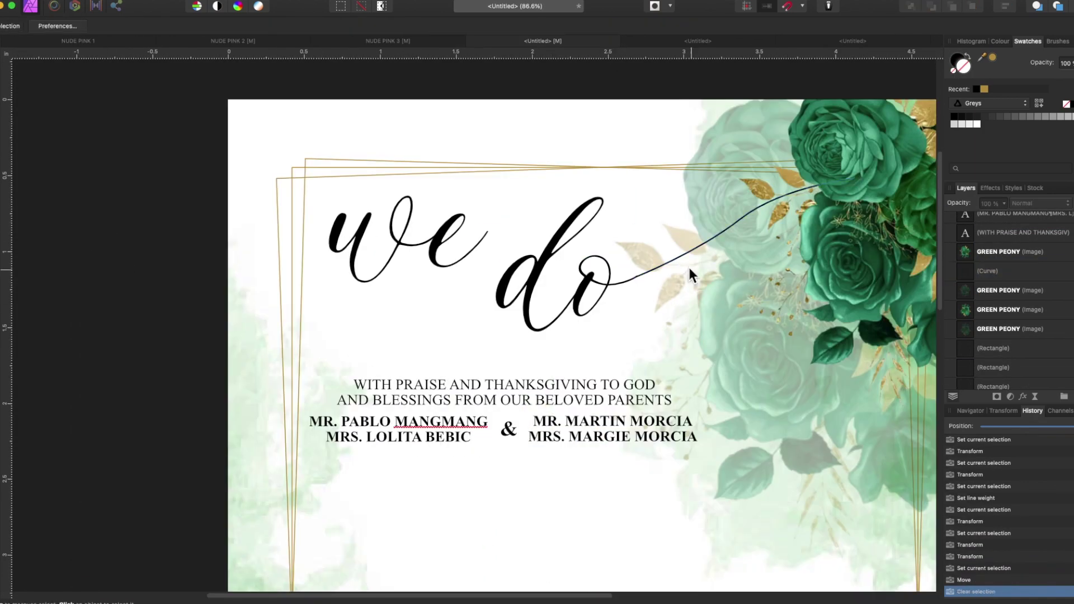
{"action": "key", "text": "p"}
{"action": "scroll", "coordinate": [599, 369], "scroll_direction": "up", "scroll_amount": 4}
{"action": "left_click", "coordinate": [206, 439]}
{"action": "left_click_drag", "start_coordinate": [303, 367], "coordinate": [377, 313]}
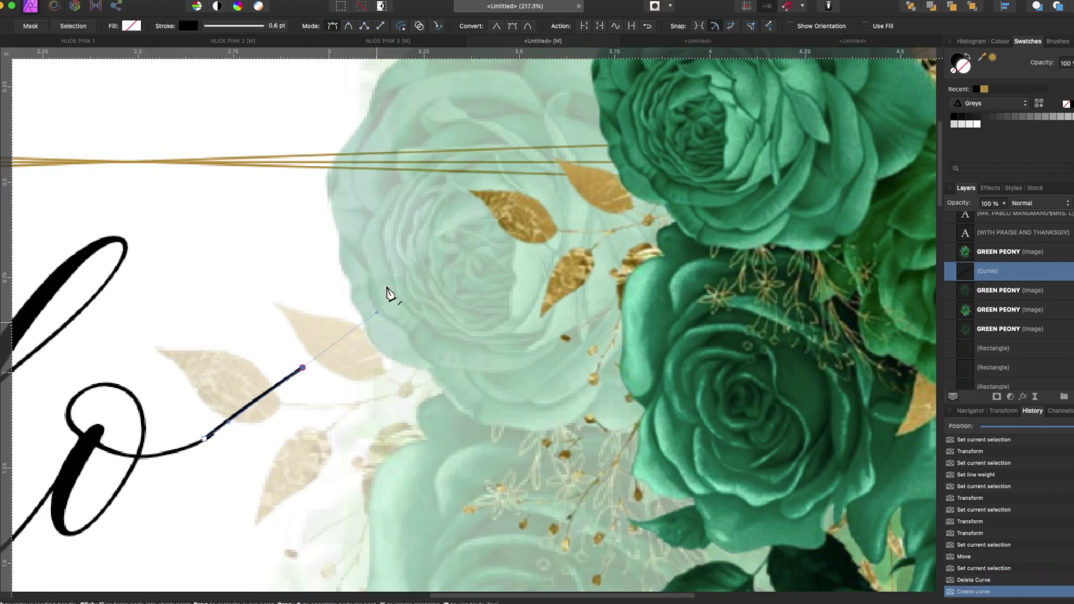
{"action": "key", "text": "v"}
{"action": "scroll", "coordinate": [442, 488], "scroll_direction": "down", "scroll_amount": 4}
{"action": "scroll", "coordinate": [442, 489], "scroll_direction": "up", "scroll_amount": 3}
{"action": "key", "text": "Delete"}
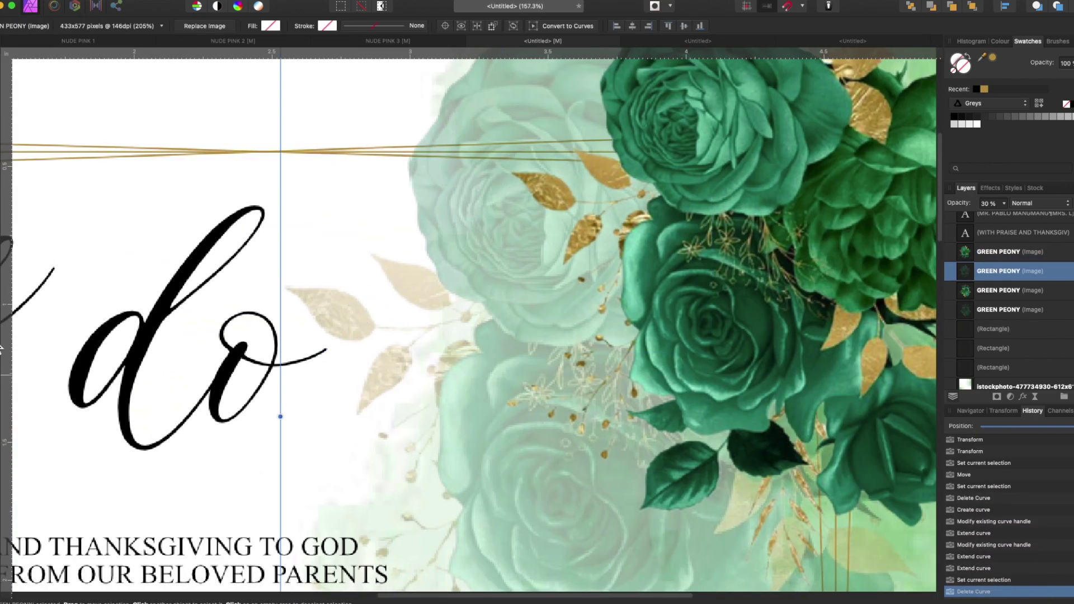
{"action": "key", "text": "p"}
{"action": "scroll", "coordinate": [538, 299], "scroll_direction": "up", "scroll_amount": 4}
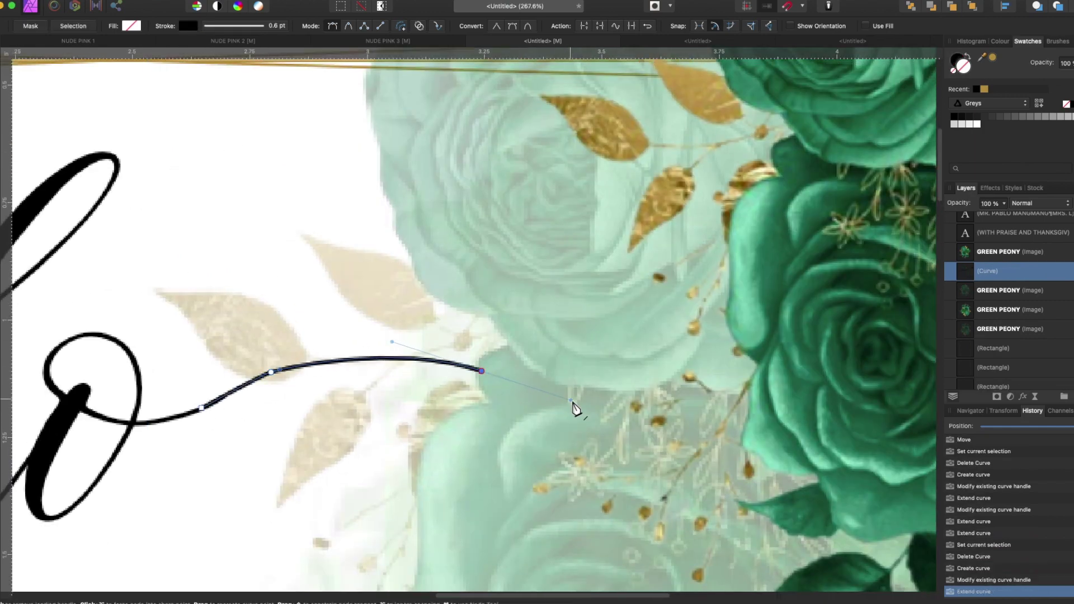
{"action": "scroll", "coordinate": [508, 462], "scroll_direction": "down", "scroll_amount": 6}
{"action": "key", "text": "v"}
{"action": "key", "text": "ctrl+d"}
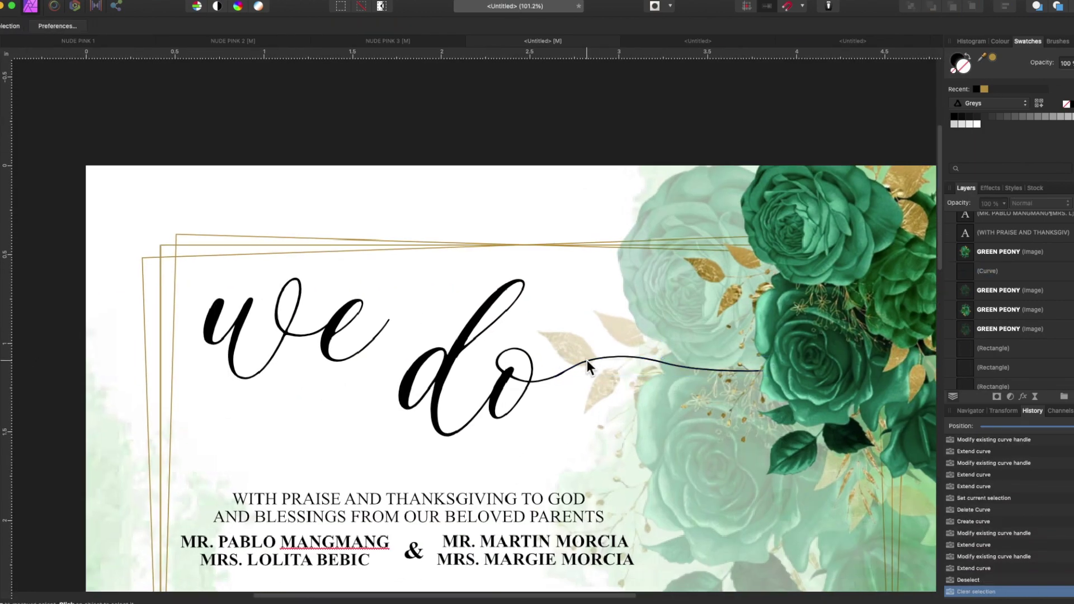
- Draw a swash from 'we' out to the left page edge and add a small heart between the words
{"action": "left_click", "coordinate": [481, 325]}
{"action": "left_click", "coordinate": [1001, 352]}
{"action": "key", "text": "p"}
{"action": "left_click", "coordinate": [219, 303]}
{"action": "left_click", "coordinate": [130, 333]}
{"action": "key", "text": "ctrl+d"}
{"action": "key", "text": "t"}
{"action": "scroll", "coordinate": [48, 215], "scroll_direction": "down", "scroll_amount": 3}
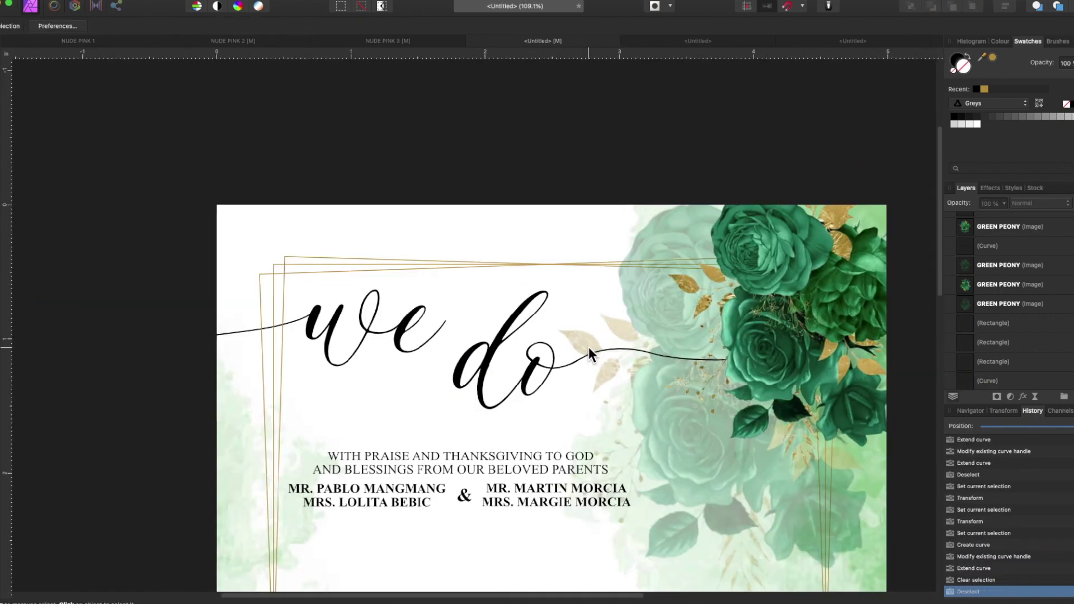
{"action": "left_click", "coordinate": [56, 582]}
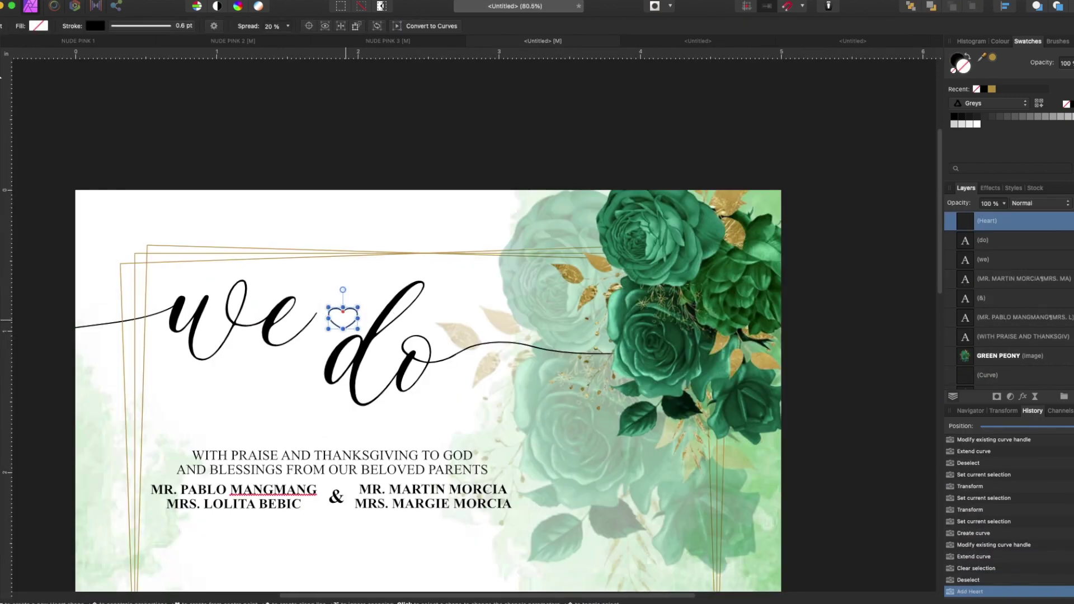
- Clip a copy of the green peony image inside the heart shape
{"action": "left_click", "coordinate": [720, 292]}
{"action": "key", "text": "super+c"}
{"action": "key", "text": "super+v"}
{"action": "left_click_drag", "start_coordinate": [719, 293], "coordinate": [393, 285]}
{"action": "key", "text": "super+d"}
{"action": "scroll", "coordinate": [351, 305], "scroll_direction": "down", "scroll_amount": 3}
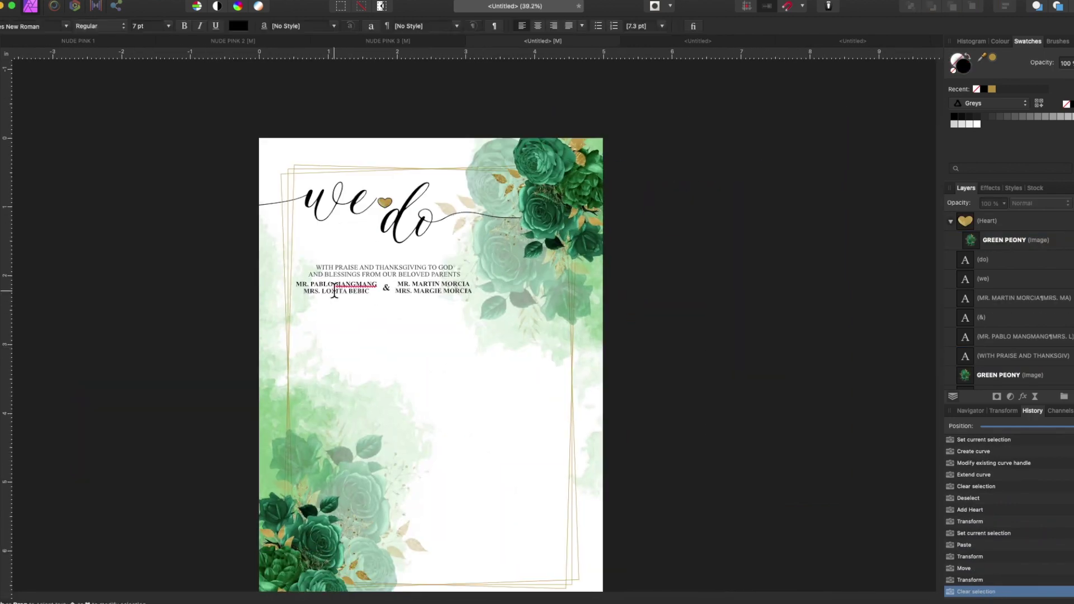
{"action": "scroll", "coordinate": [335, 290], "scroll_direction": "up", "scroll_amount": 3}
- Retype the parents' names in the left and right columns with the new names
{"action": "left_click_drag", "start_coordinate": [287, 278], "coordinate": [431, 280]}
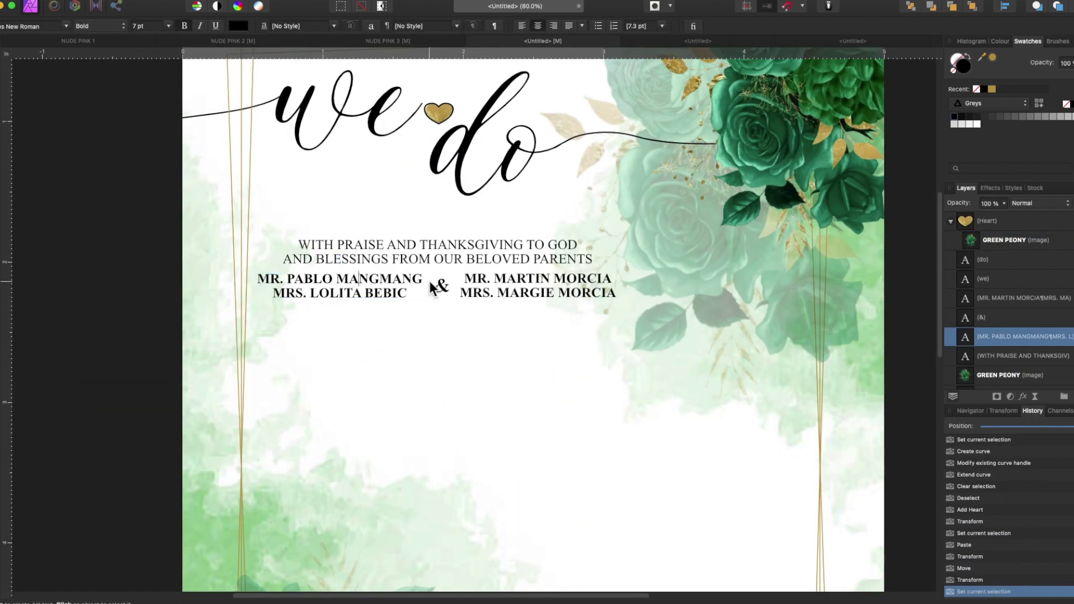
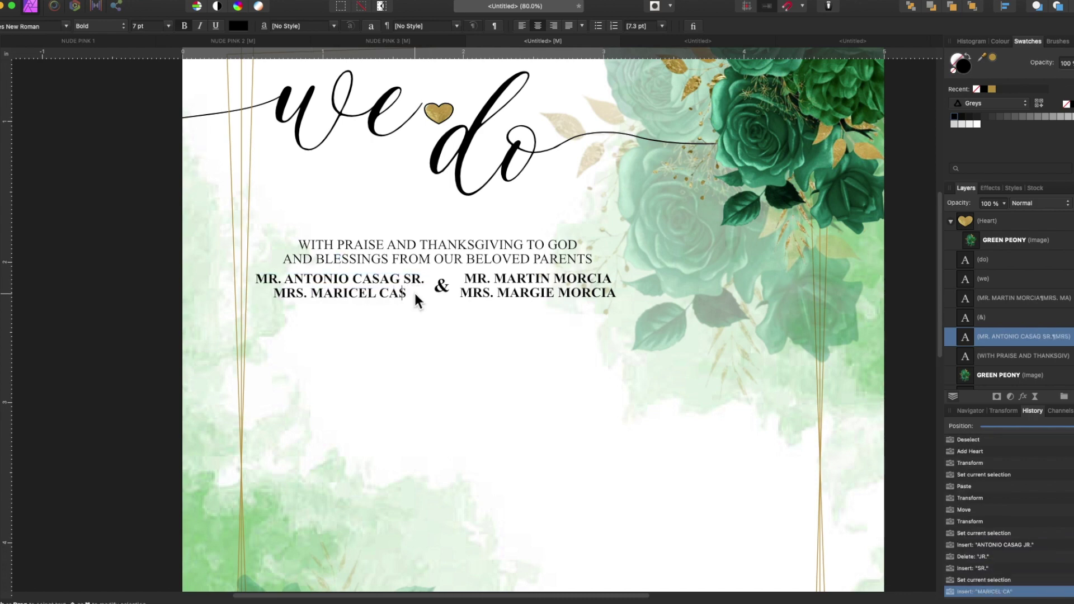
{"action": "left_click_drag", "start_coordinate": [494, 278], "coordinate": [607, 278]}
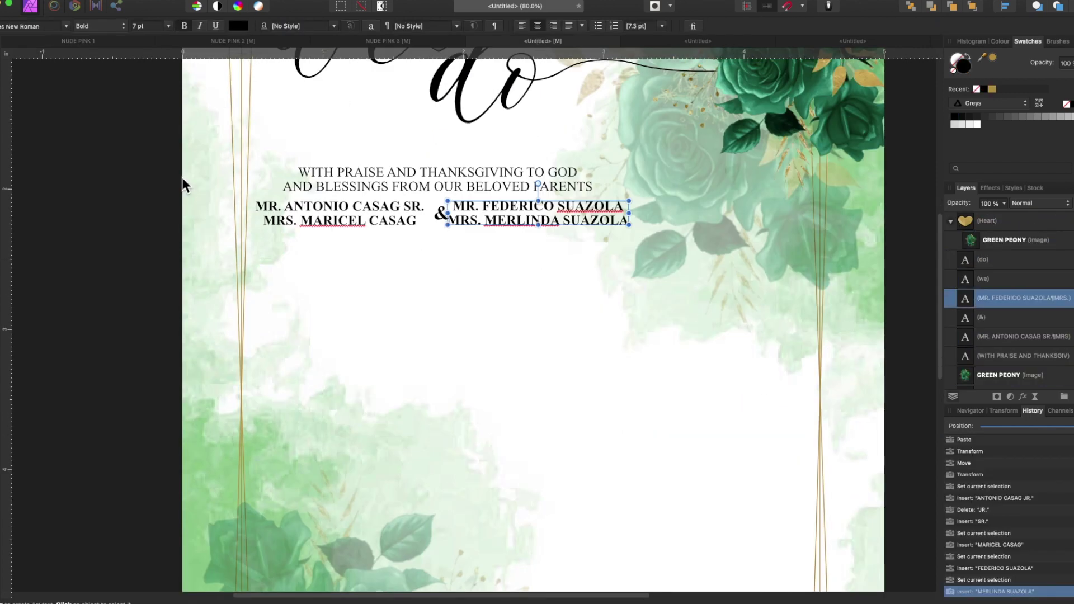
- Paste the name text onto the green card and retype the names as 'Tonton' and 'Kimkim'
{"action": "key", "text": "ctrl+v"}
{"action": "left_click", "coordinate": [379, 310]}
{"action": "double_click", "coordinate": [379, 310]}
{"action": "key", "text": "super+a"}
{"action": "type", "text": "TONTO"}
{"action": "key", "text": "BackSpace"}
{"action": "key", "text": "BackSpace"}
{"action": "key", "text": "BackSpace"}
{"action": "key", "text": "BackSpace"}
{"action": "key", "text": "BackSpace"}
{"action": "type", "text": "Tonton"}
{"action": "left_click", "coordinate": [486, 357]}
{"action": "key", "text": "super+a"}
{"action": "type", "text": "Kimkim"}
- Set both names in the Romantic Lovely script font
{"action": "left_click", "coordinate": [363, 287]}
{"action": "key", "text": "super+a"}
{"action": "key", "text": "Escape"}
{"action": "left_click", "coordinate": [65, 27]}
{"action": "type", "text": "Romantic"}
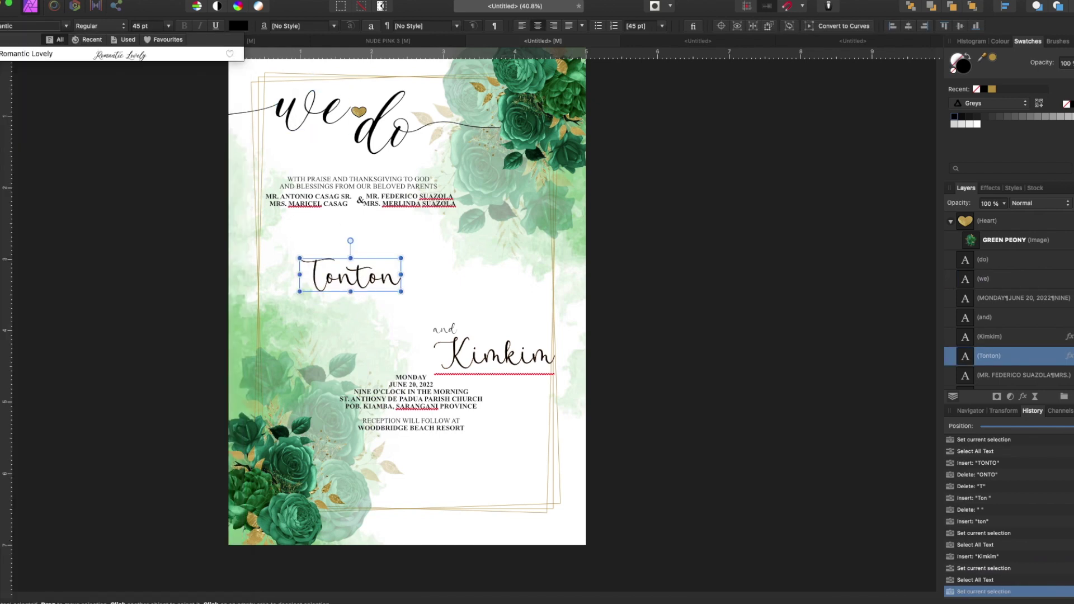
{"action": "left_click", "coordinate": [120, 55]}
{"action": "left_click", "coordinate": [492, 352]}
{"action": "left_click", "coordinate": [65, 27]}
{"action": "left_click", "coordinate": [120, 55]}
- Shift the two name frames slightly into position
{"action": "left_click_drag", "start_coordinate": [492, 353], "coordinate": [470, 347]}
{"action": "left_click", "coordinate": [347, 274]}
{"action": "left_click_drag", "start_coordinate": [347, 274], "coordinate": [341, 274]}
{"action": "left_click", "coordinate": [450, 330]}
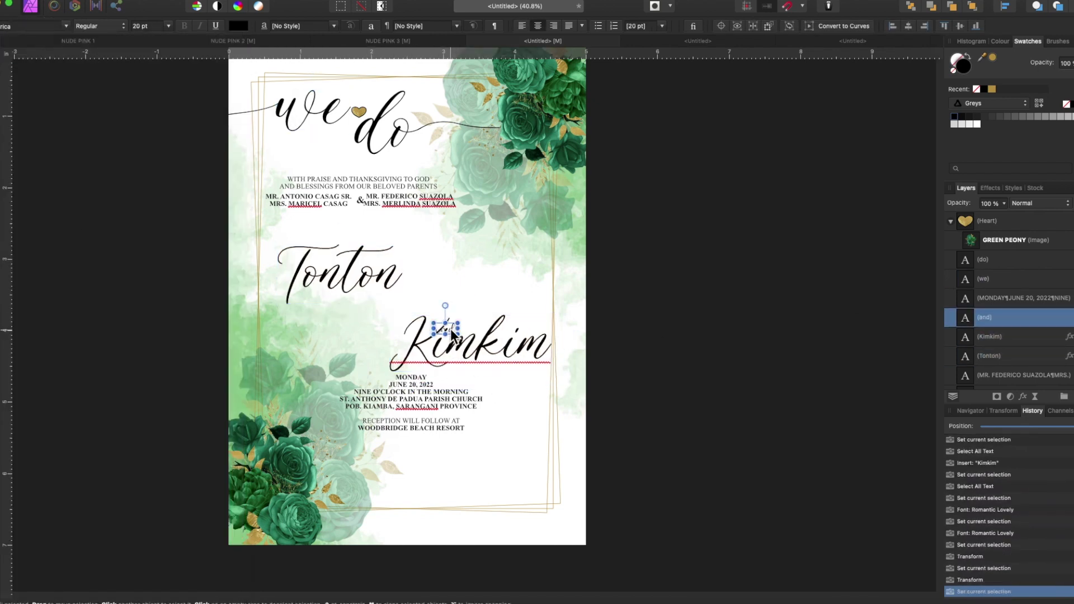
- Set the ampersand in Magnolia Sky and drop infinity.png onto the invitation
{"action": "key", "text": "super+a"}
{"action": "left_click", "coordinate": [65, 26]}
{"action": "left_click", "coordinate": [121, 61]}
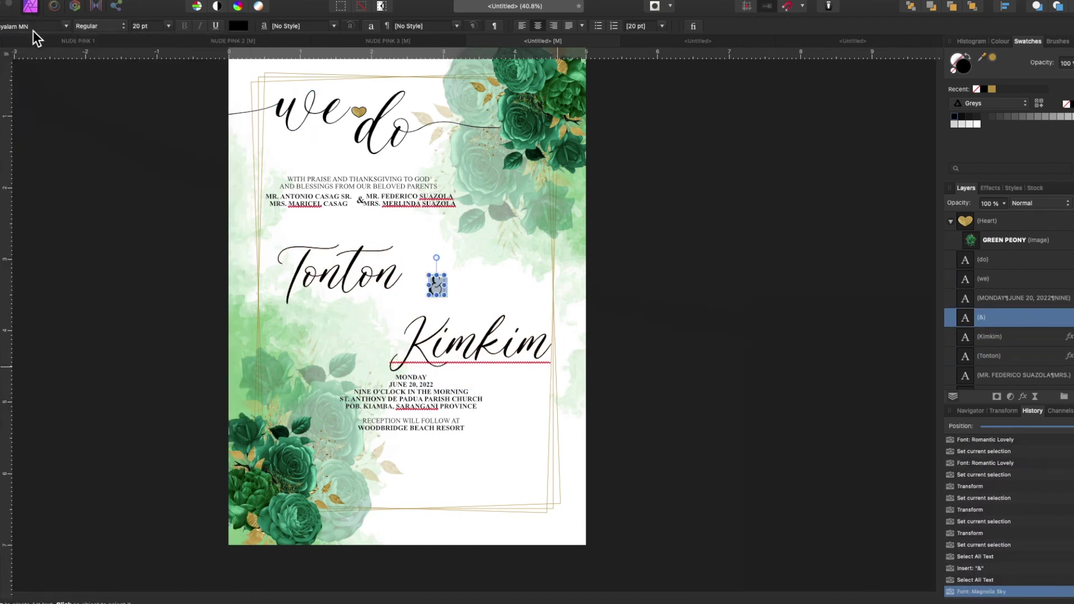
{"action": "left_click", "coordinate": [33, 28]}
{"action": "scroll", "coordinate": [126, 474], "scroll_direction": "up", "scroll_amount": 10}
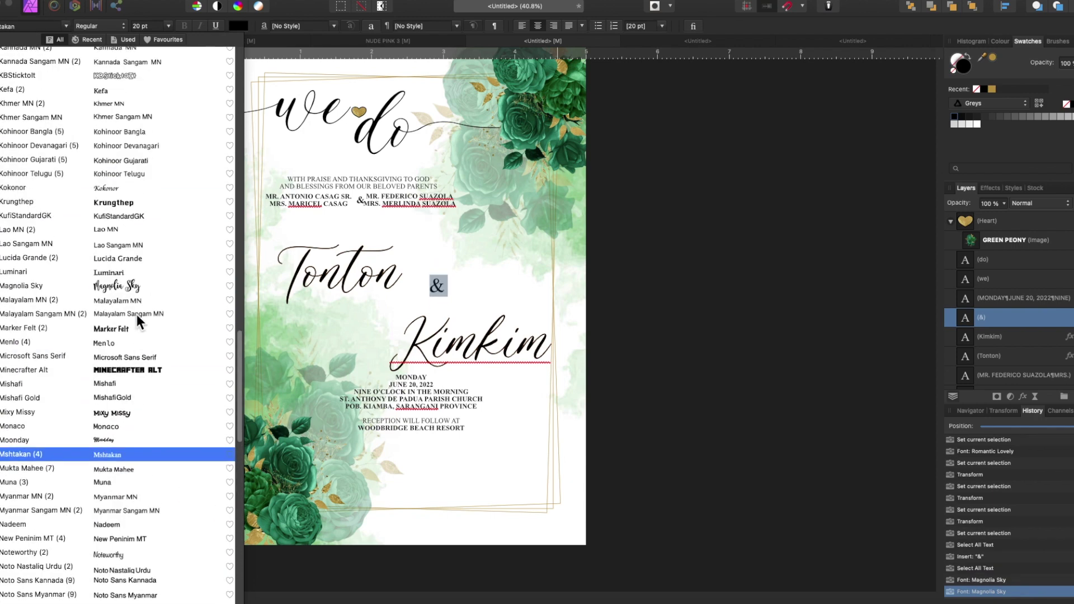
{"action": "scroll", "coordinate": [136, 315], "scroll_direction": "up", "scroll_amount": 4}
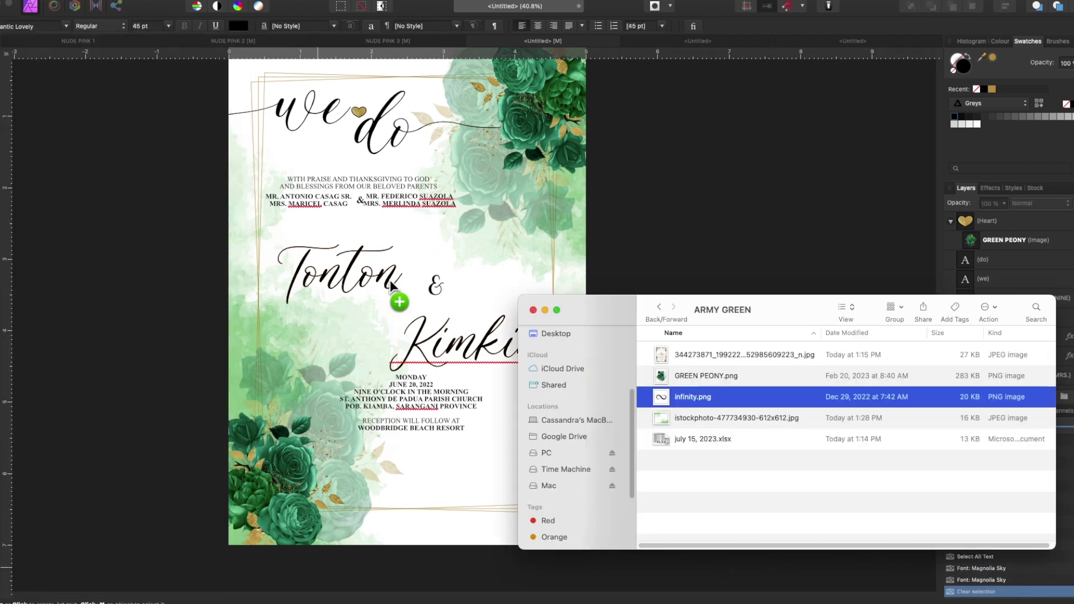
{"action": "left_click_drag", "start_coordinate": [392, 360], "coordinate": [391, 281]}
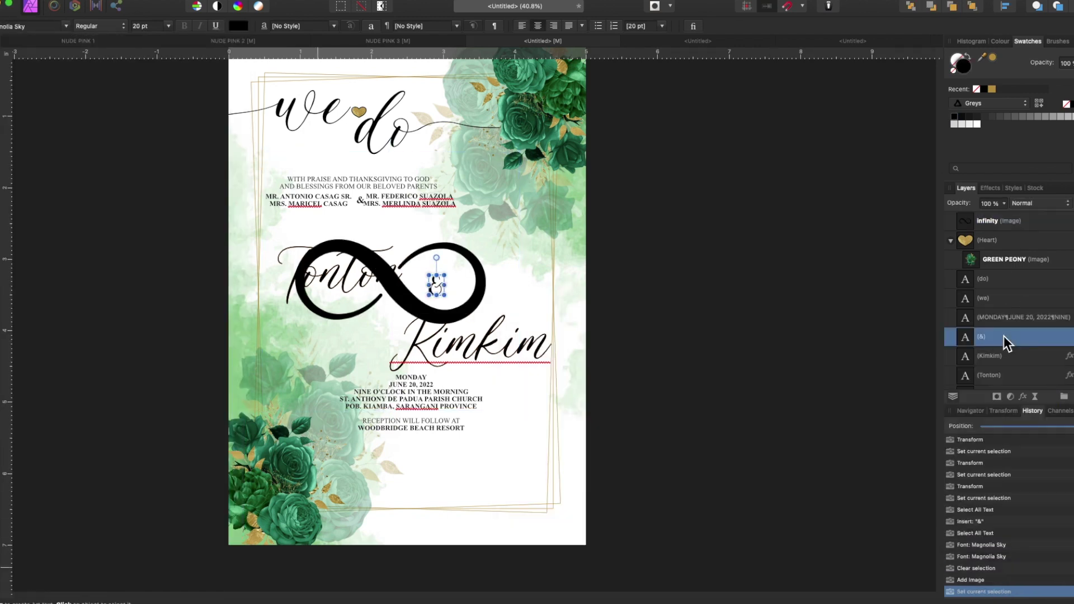
- Give the infinity image a green Colour Overlay, 50% opacity, and shrink it between the names
{"action": "left_click", "coordinate": [950, 221]}
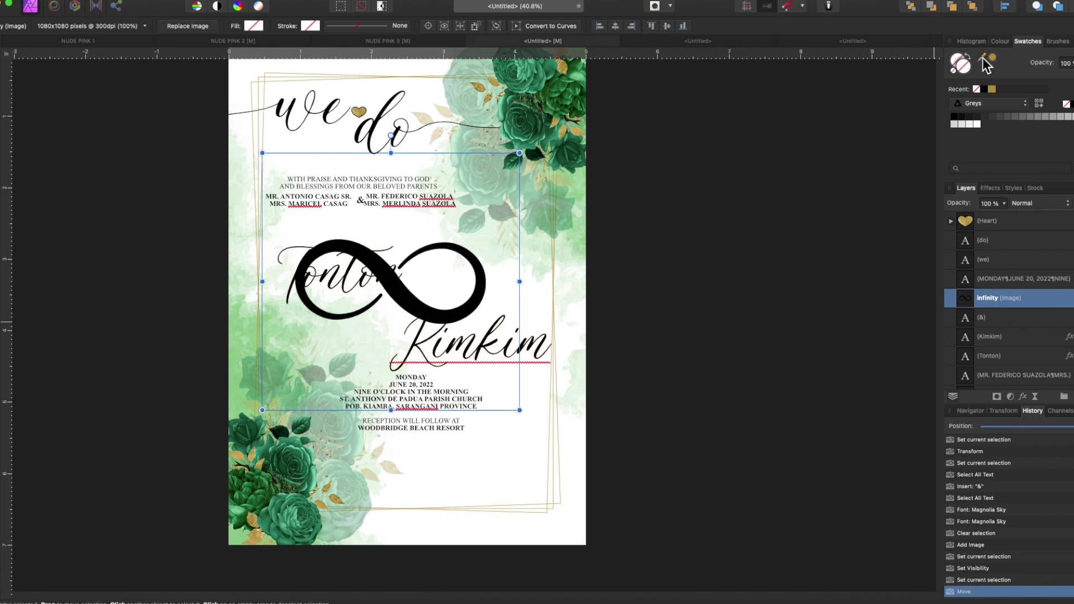
{"action": "left_click", "coordinate": [1023, 396]}
{"action": "left_click", "coordinate": [540, 375]}
{"action": "left_click", "coordinate": [959, 69]}
{"action": "left_click", "coordinate": [368, 322]}
{"action": "key", "text": "5"}
{"action": "left_click_drag", "start_coordinate": [438, 381], "coordinate": [428, 225]}
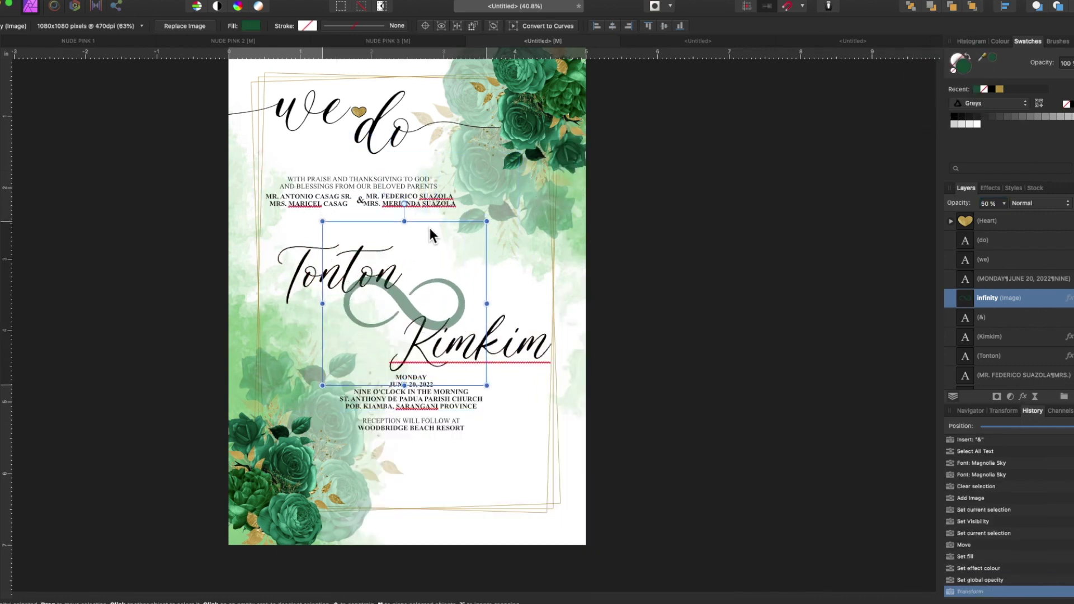
- Set Tonton to 50 pt and move Kimkim up and to the left
{"action": "left_click", "coordinate": [297, 275]}
{"action": "left_click", "coordinate": [152, 26]}
{"action": "type", "text": "50"}
{"action": "key", "text": "Return"}
{"action": "left_click_drag", "start_coordinate": [478, 361], "coordinate": [467, 344]}
- Nudge both parents' name blocks and their ampersand down
{"action": "left_click", "coordinate": [415, 196]}
{"action": "left_click", "coordinate": [360, 200], "text": "shift"}
{"action": "left_click", "coordinate": [319, 202], "text": "shift"}
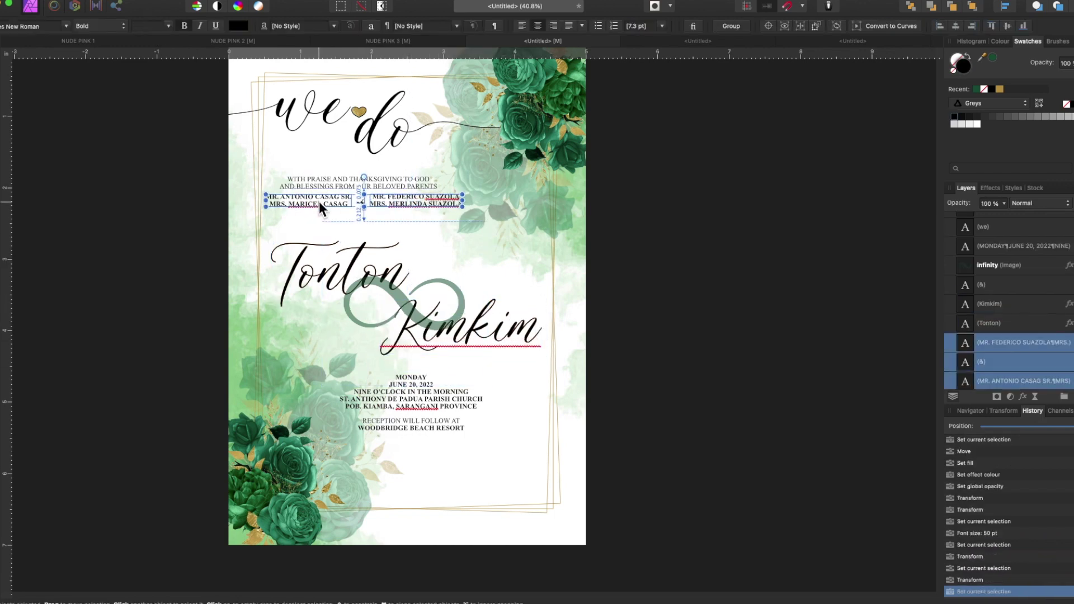
{"action": "key", "text": "Down"}
{"action": "key", "text": "Down"}
{"action": "key", "text": "Down"}
{"action": "left_click", "coordinate": [1008, 265]}
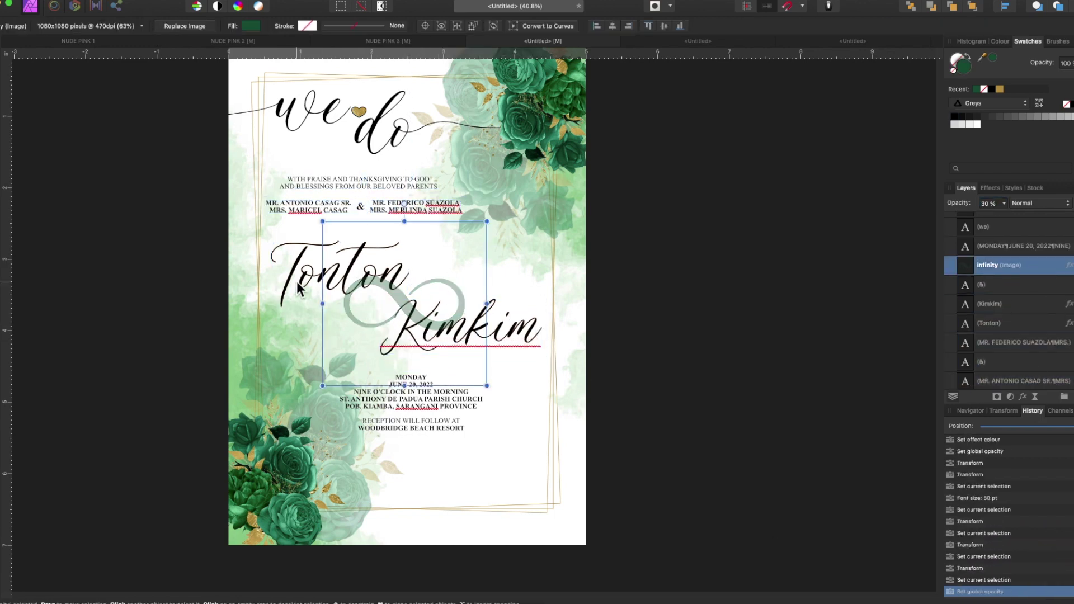
{"action": "left_click", "coordinate": [174, 328]}
{"action": "scroll", "coordinate": [174, 328], "scroll_direction": "up", "scroll_amount": 5}
- Draw Pen-tool swash curves out of Tonton's T and Kimkim's m
{"action": "key", "text": "p"}
{"action": "left_click", "coordinate": [367, 439]}
{"action": "left_click_drag", "start_coordinate": [382, 424], "coordinate": [375, 412]}
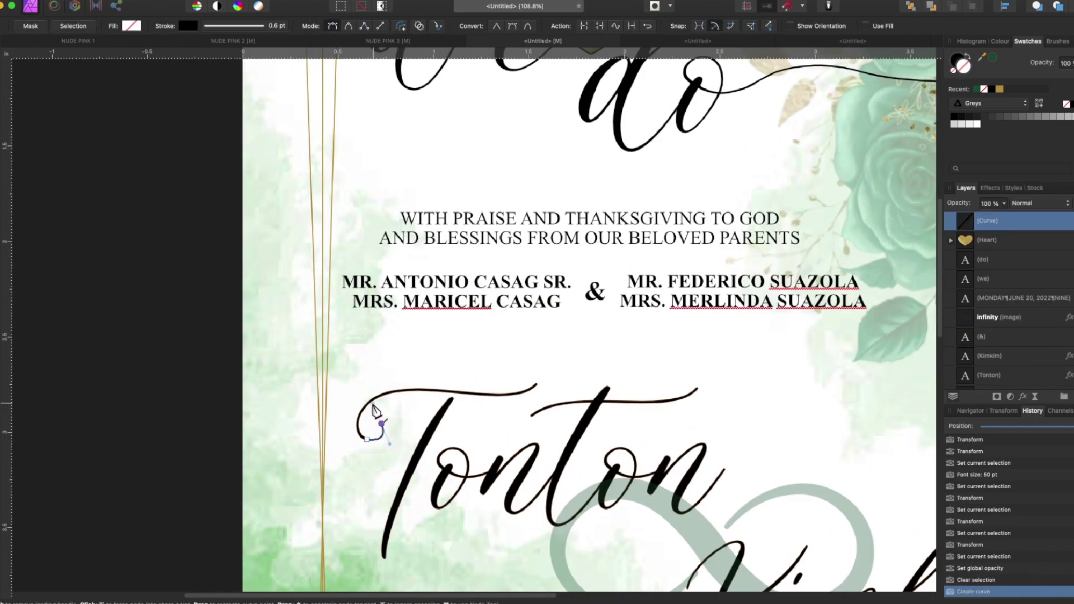
{"action": "left_click", "coordinate": [238, 413]}
{"action": "key", "text": "Escape"}
{"action": "scroll", "coordinate": [471, 444], "scroll_direction": "right", "scroll_amount": 10}
{"action": "scroll", "coordinate": [472, 445], "scroll_direction": "down", "scroll_amount": 5}
{"action": "left_click_drag", "start_coordinate": [585, 327], "coordinate": [622, 310]}
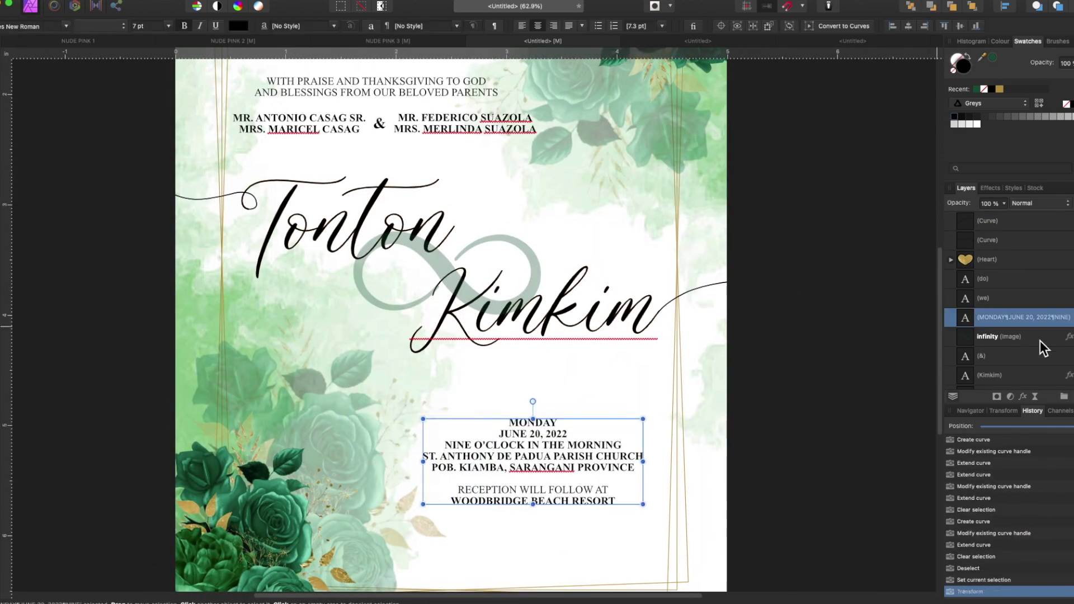
- Move the names and infinity sign group lower on the card
{"action": "left_click", "coordinate": [1043, 307]}
{"action": "left_click", "coordinate": [1043, 365], "text": "shift"}
{"action": "left_click_drag", "start_coordinate": [504, 345], "coordinate": [504, 372]}
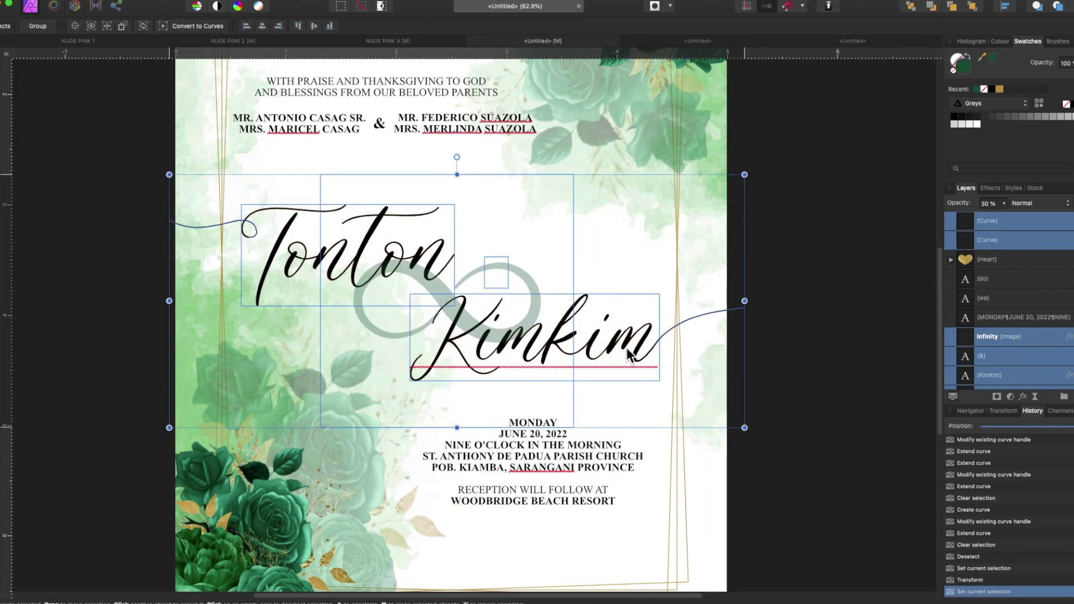
- Correct the date line to read SATURDAY, JULY 15TH, 2023
{"action": "scroll", "coordinate": [630, 343], "scroll_direction": "down", "scroll_amount": 4}
{"action": "left_click_drag", "start_coordinate": [534, 307], "coordinate": [536, 320]}
{"action": "double_click", "coordinate": [536, 375]}
{"action": "key", "text": "Return"}
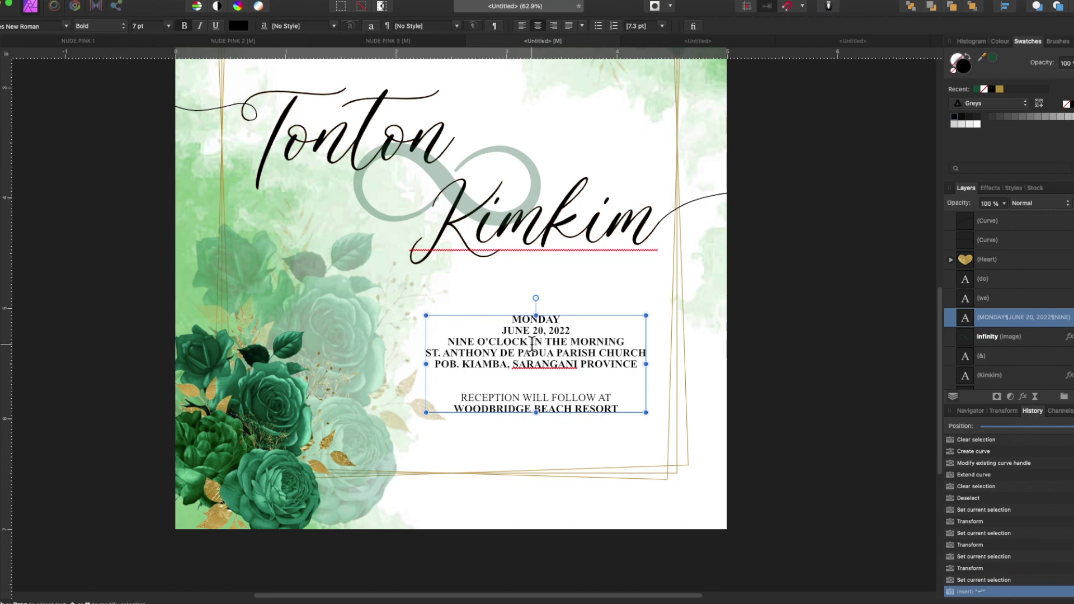
{"action": "key", "text": "BackSpace"}
{"action": "key", "text": "BackSpace"}
{"action": "type", "text": "TH"}
{"action": "left_click_drag", "start_coordinate": [570, 331], "coordinate": [577, 331]}
{"action": "type", "text": "3"}
- Retype the details as '3 O'CLOCK IN THE AFTERNOON', STA. CATALINA PARISH, ROSEPEA COVE RESORT, LAGO, GLAN SARANGANI PROVINCE
{"action": "left_click_drag", "start_coordinate": [638, 365], "coordinate": [454, 341]}
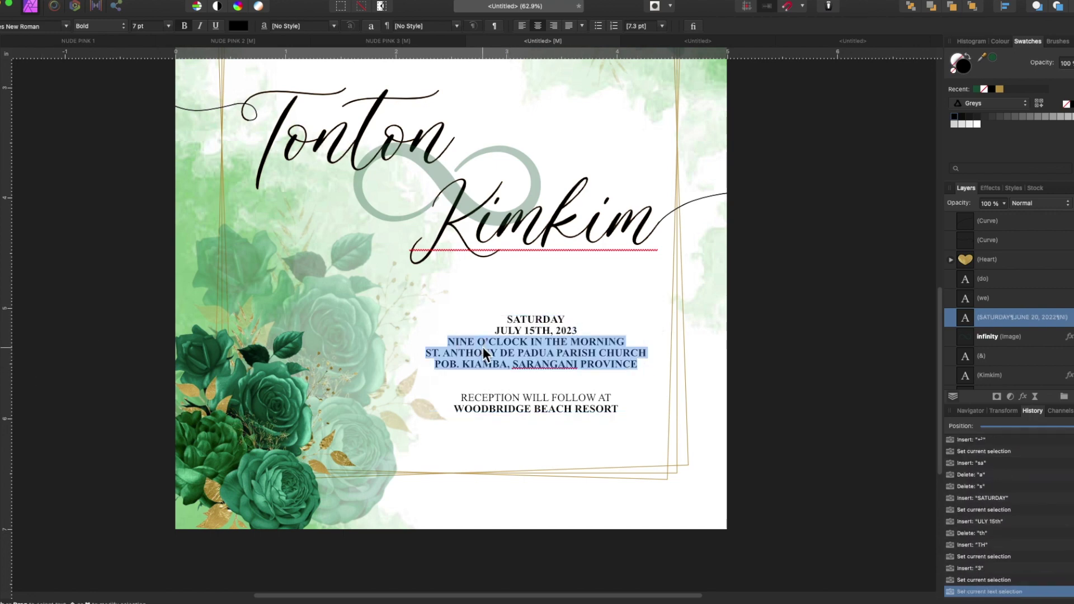
{"action": "type", "text": "3 O'CLOCK IN THE AFTERNOON"}
{"action": "key", "text": "Return"}
{"action": "type", "text": "STA. CATALINA PARISH"}
{"action": "key", "text": "Return"}
{"action": "type", "text": "POBLACION, FL"}
{"action": "key", "text": "BackSpace"}
{"action": "key", "text": "BackSpace"}
{"action": "type", "text": "GLAN"}
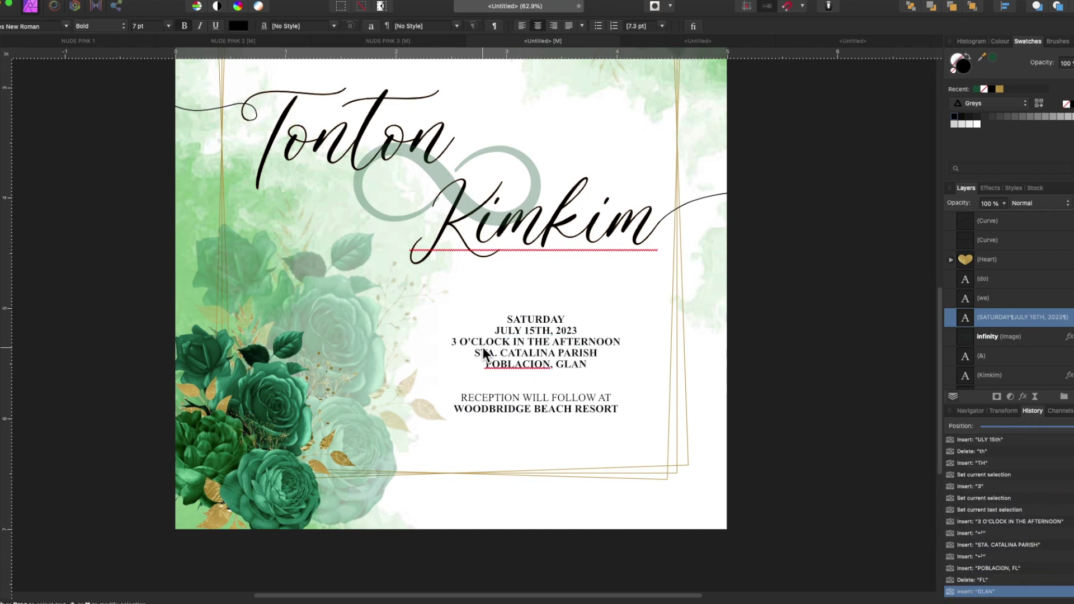
{"action": "type", "text": "SEPEA COVE RESORT"}
{"action": "key", "text": "Return"}
{"action": "type", "text": "LAGO, GLAN SARANGANI PROVINCE"}
- Duplicate the Tonton name text frame
{"action": "left_click", "coordinate": [346, 140]}
{"action": "key", "text": "ctrl+c"}
{"action": "key", "text": "ctrl+v"}
- Move the copied name down and retype it as 'reception will follow at'
{"action": "left_click_drag", "start_coordinate": [281, 145], "coordinate": [234, 330]}
{"action": "key", "text": "ctrl+a"}
{"action": "type", "text": "RED"}
{"action": "key", "text": "BackSpace"}
{"action": "key", "text": "BackSpace"}
{"action": "key", "text": "BackSpace"}
{"action": "type", "text": "recept"}
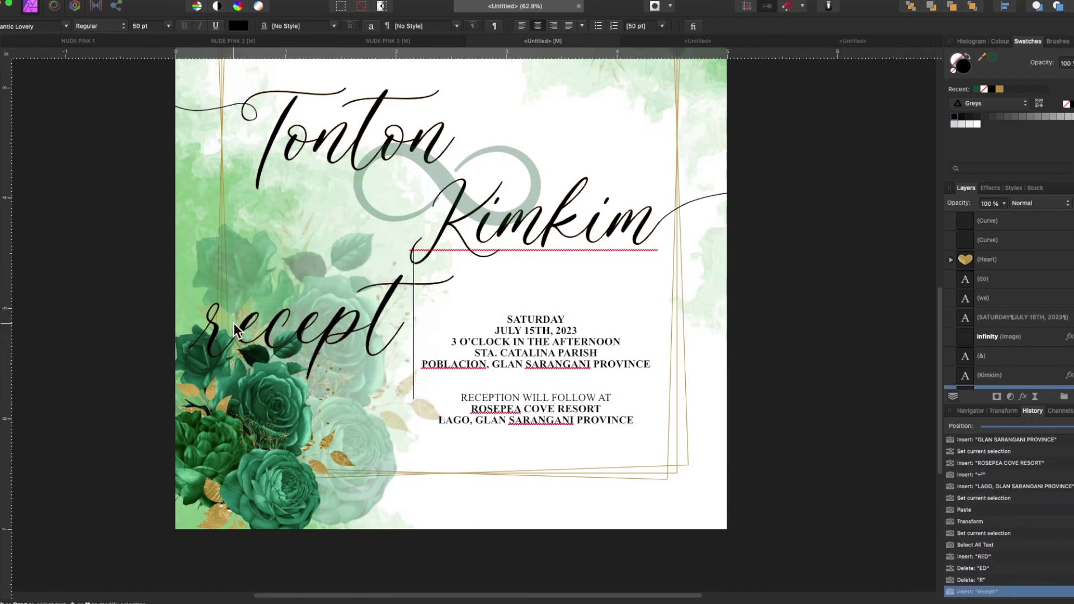
{"action": "type", "text": "ion will follow at"}
- Replace the uppercase reception line with the script line, sized to 10 pt
{"action": "left_click", "coordinate": [536, 347]}
{"action": "key", "text": "BackSpace"}
{"action": "key", "text": "Return"}
{"action": "left_click", "coordinate": [504, 336]}
{"action": "left_click_drag", "start_coordinate": [504, 336], "coordinate": [539, 404]}
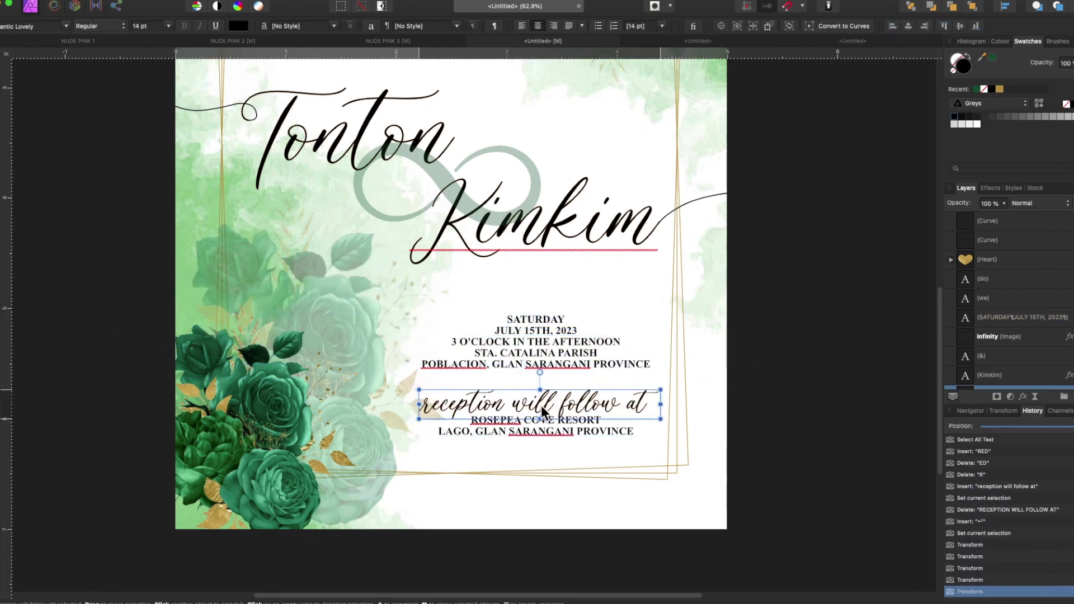
{"action": "left_click", "coordinate": [168, 26]}
{"action": "left_click", "coordinate": [155, 33]}
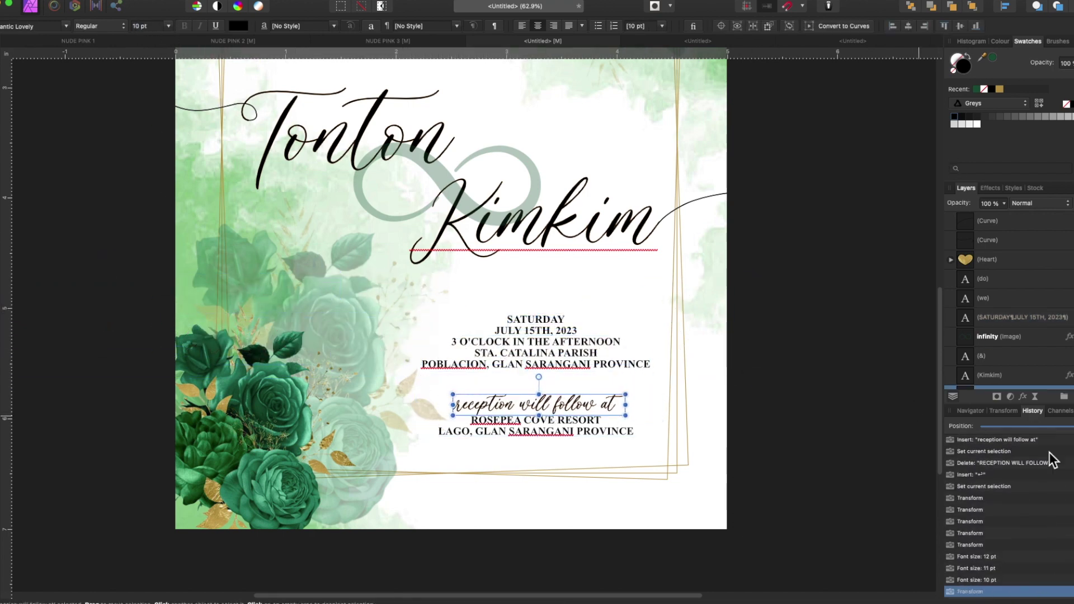
- Add a white Outline layer effect to Tonton and Kimkim
{"action": "left_click", "coordinate": [1023, 396]}
{"action": "left_click", "coordinate": [370, 414]}
{"action": "left_click", "coordinate": [347, 140]}
{"action": "left_click", "coordinate": [559, 219], "text": "shift"}
{"action": "left_click", "coordinate": [527, 413]}
{"action": "left_click", "coordinate": [519, 462]}
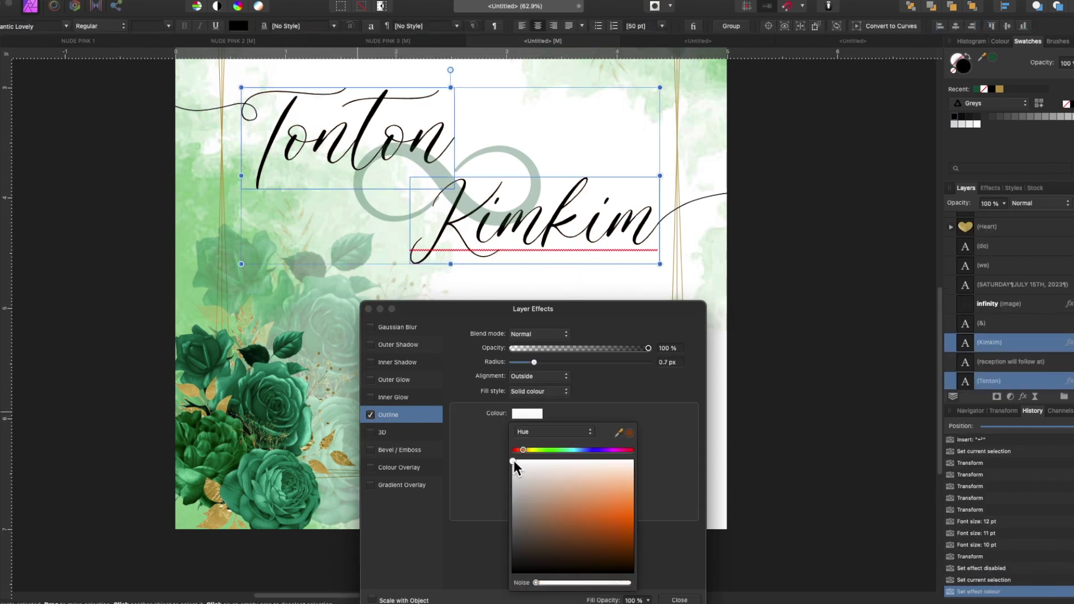
{"action": "left_click", "coordinate": [370, 415]}
{"action": "left_click", "coordinate": [370, 415]}
- Restack the reception line under the date block and zoom out to the whole card
{"action": "scroll", "coordinate": [280, 360], "scroll_direction": "down", "scroll_amount": 3}
{"action": "left_click", "coordinate": [427, 306]}
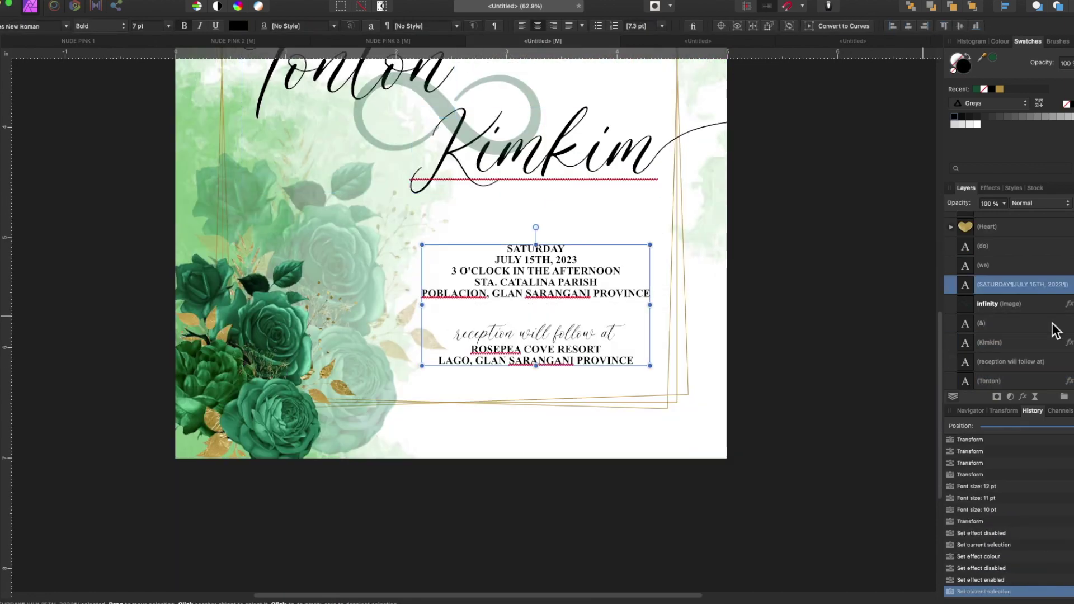
{"action": "left_click_drag", "start_coordinate": [1002, 268], "coordinate": [925, 254]}
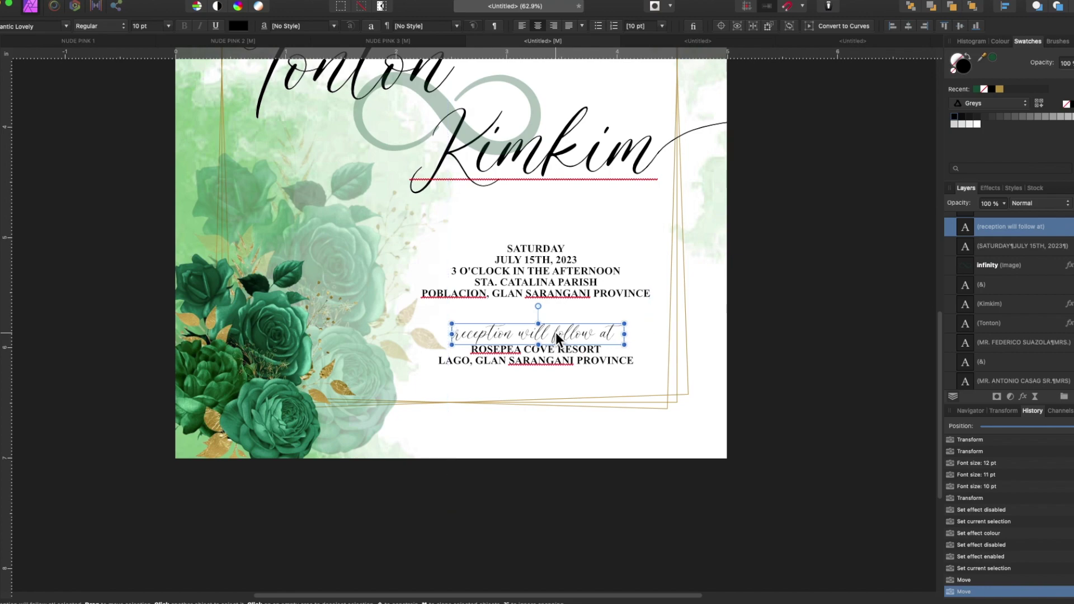
{"action": "left_click", "coordinate": [802, 445]}
{"action": "key", "text": "super+0"}
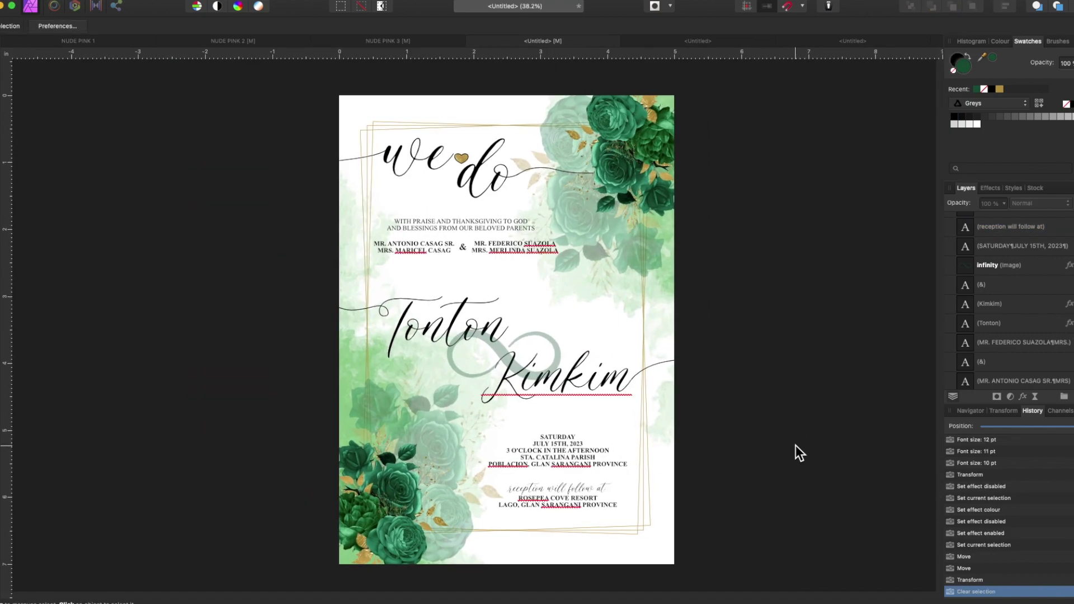
- Bring the watercolour background and gold frame into the other Untitled document and resize the green peony
{"action": "left_click", "coordinate": [966, 382]}
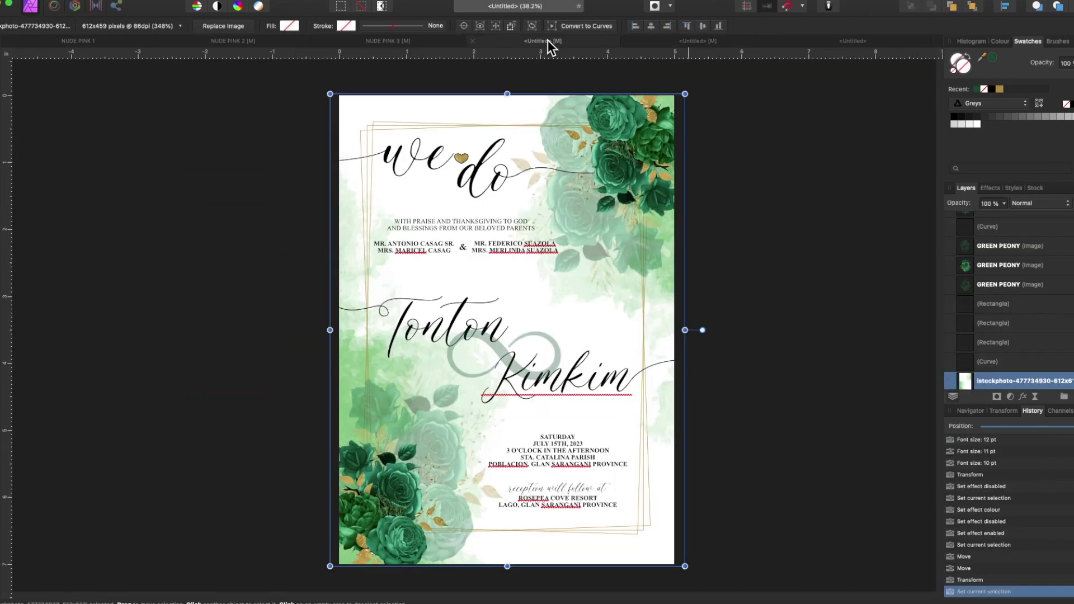
{"action": "left_click", "coordinate": [648, 125]}
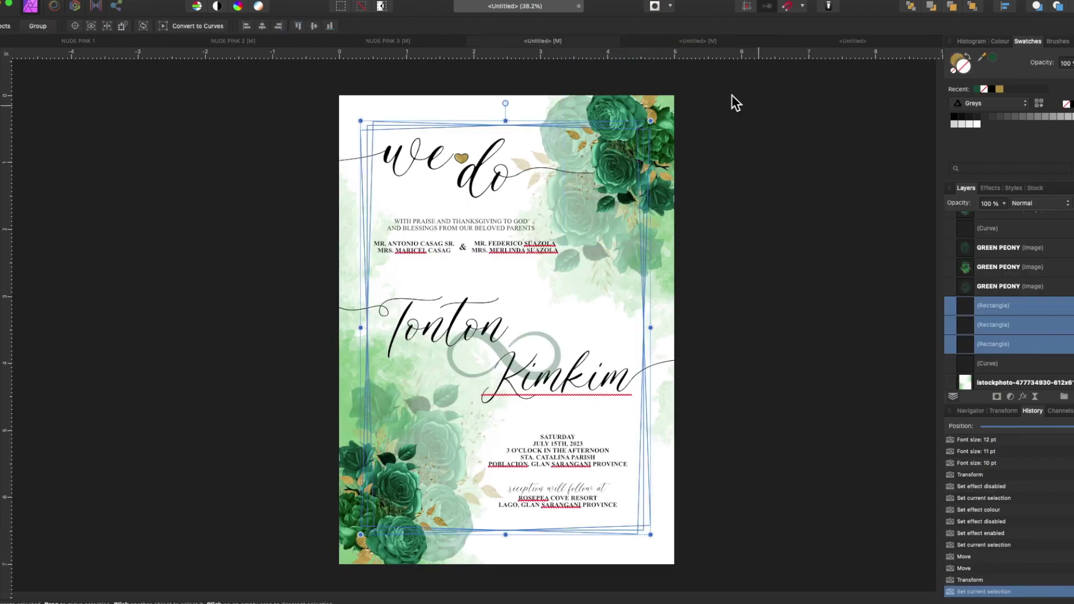
{"action": "left_click", "coordinate": [689, 41]}
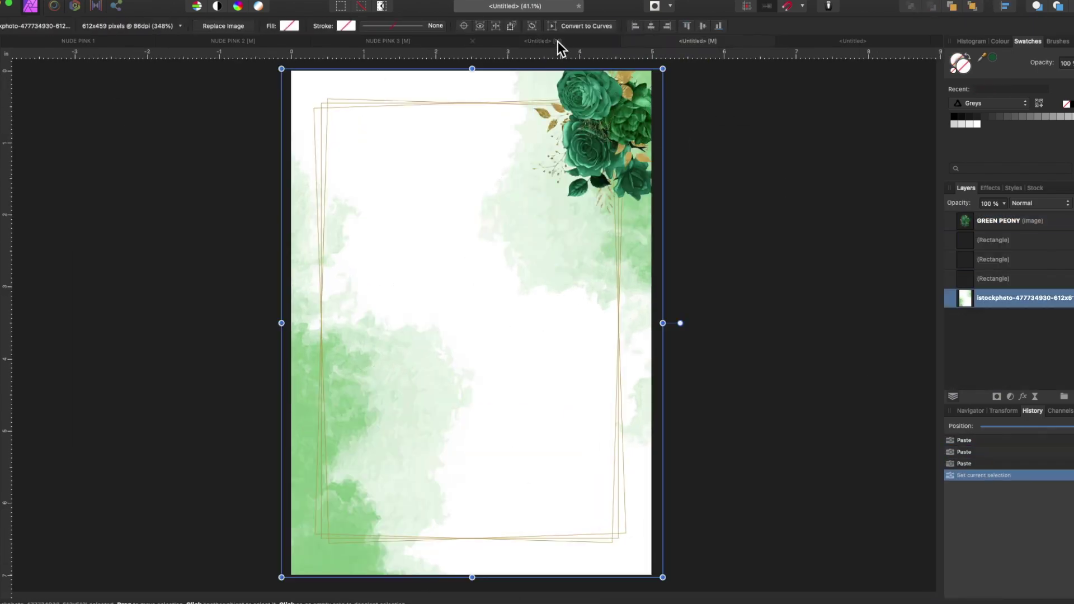
{"action": "left_click", "coordinate": [632, 146]}
{"action": "left_click_drag", "start_coordinate": [547, 233], "coordinate": [511, 239]}
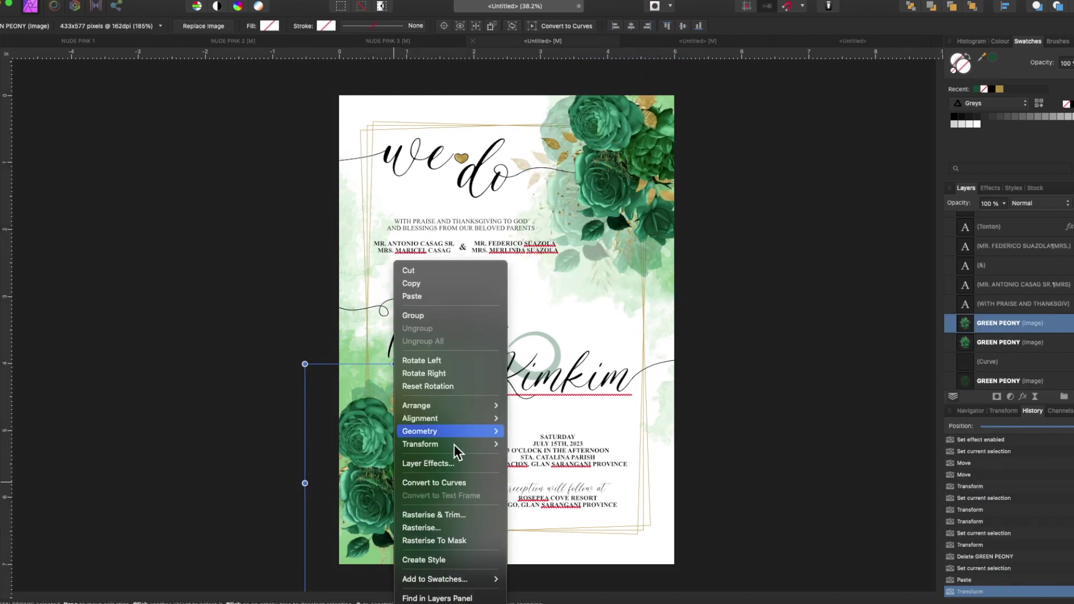
- Rotate the peony copies anticlockwise and clockwise along the card's lower-left edge
{"action": "left_click", "coordinate": [422, 360]}
{"action": "right_click", "coordinate": [415, 487]}
{"action": "left_click", "coordinate": [436, 451]}
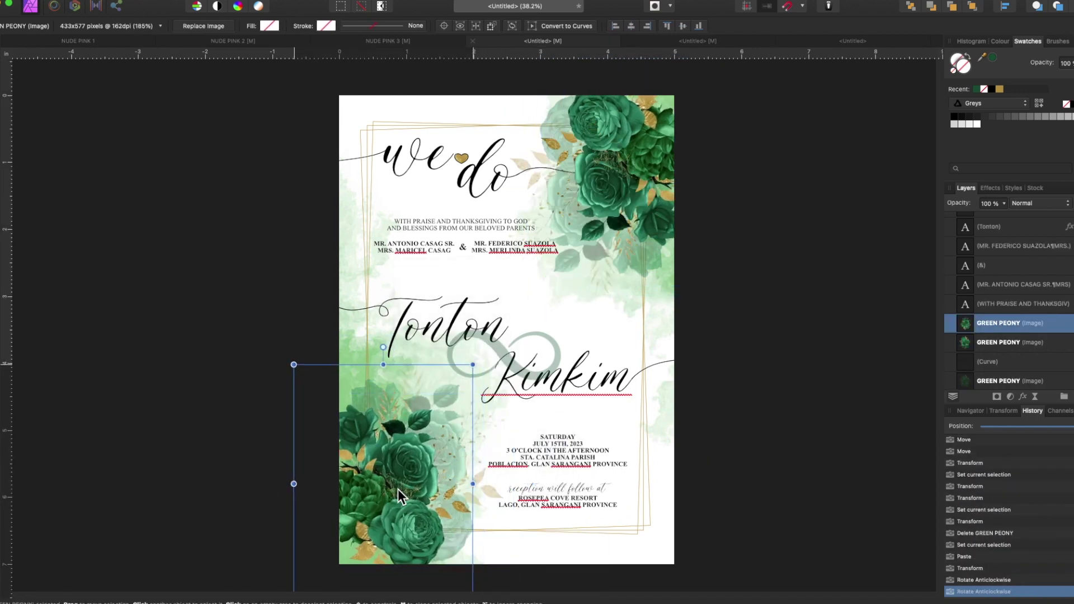
{"action": "left_click_drag", "start_coordinate": [398, 489], "coordinate": [398, 497]}
{"action": "left_click", "coordinate": [1002, 380]}
{"action": "right_click", "coordinate": [693, 331]}
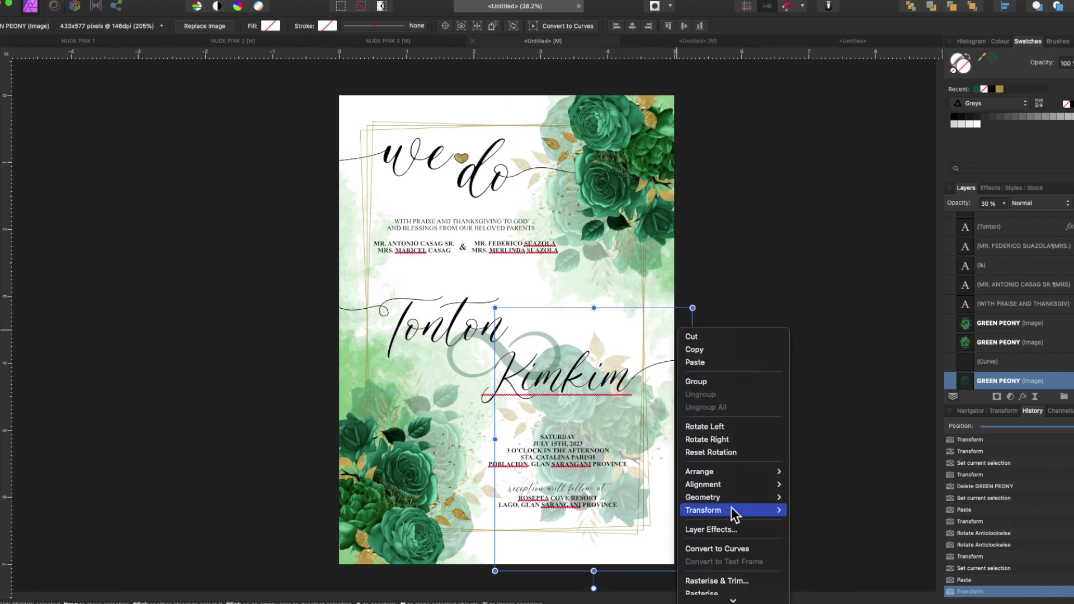
{"action": "left_click", "coordinate": [711, 462]}
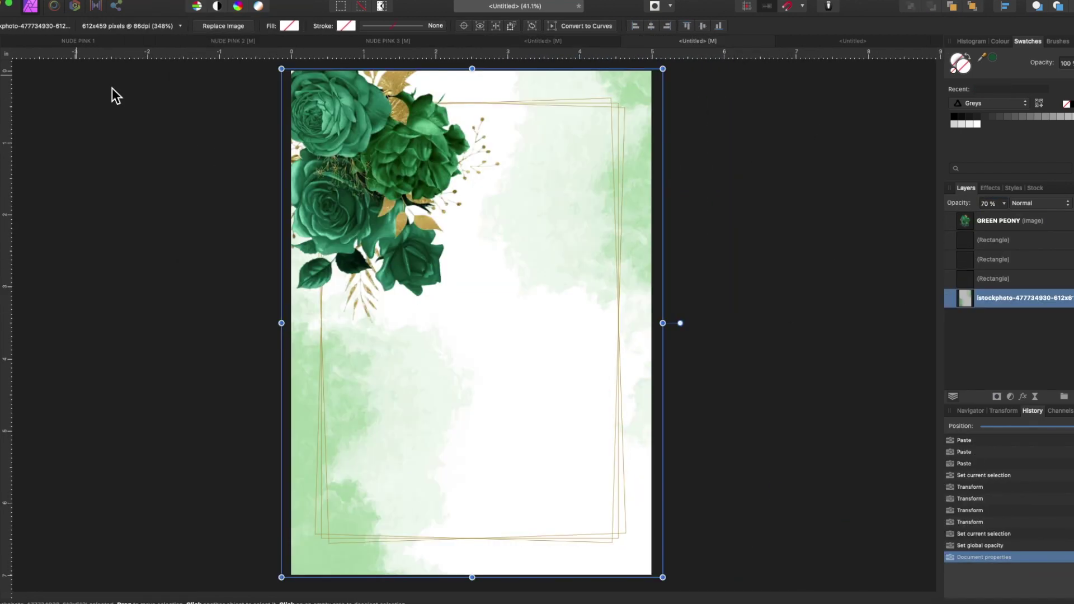
- Shrink a green peony into the top-left corner and flip it vertically
{"action": "left_click", "coordinate": [364, 168]}
{"action": "left_click_drag", "start_coordinate": [495, 319], "coordinate": [327, 543]}
{"action": "right_click", "coordinate": [319, 136]}
{"action": "left_click", "coordinate": [370, 392]}
{"action": "right_click", "coordinate": [336, 156]}
{"action": "left_click", "coordinate": [381, 403]}
- Paste peony copies, remove the extra one, and place a shrunken peony up the left edge
{"action": "key", "text": "ctrl+v"}
{"action": "left_click", "coordinate": [999, 240]}
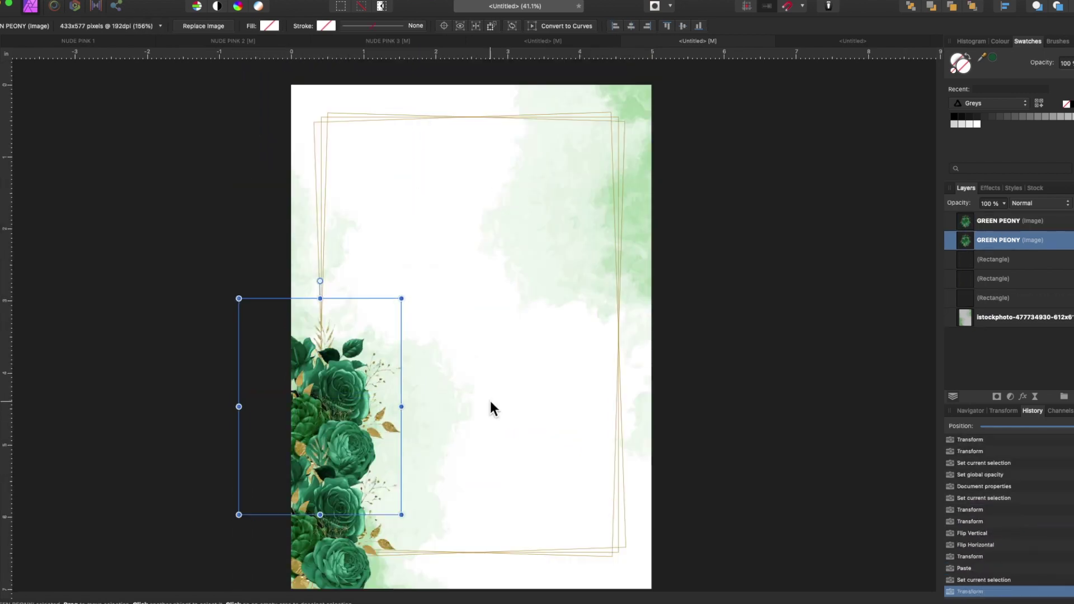
{"action": "left_click", "coordinate": [425, 403]}
{"action": "key", "text": "Delete"}
{"action": "left_click_drag", "start_coordinate": [398, 377], "coordinate": [387, 396]}
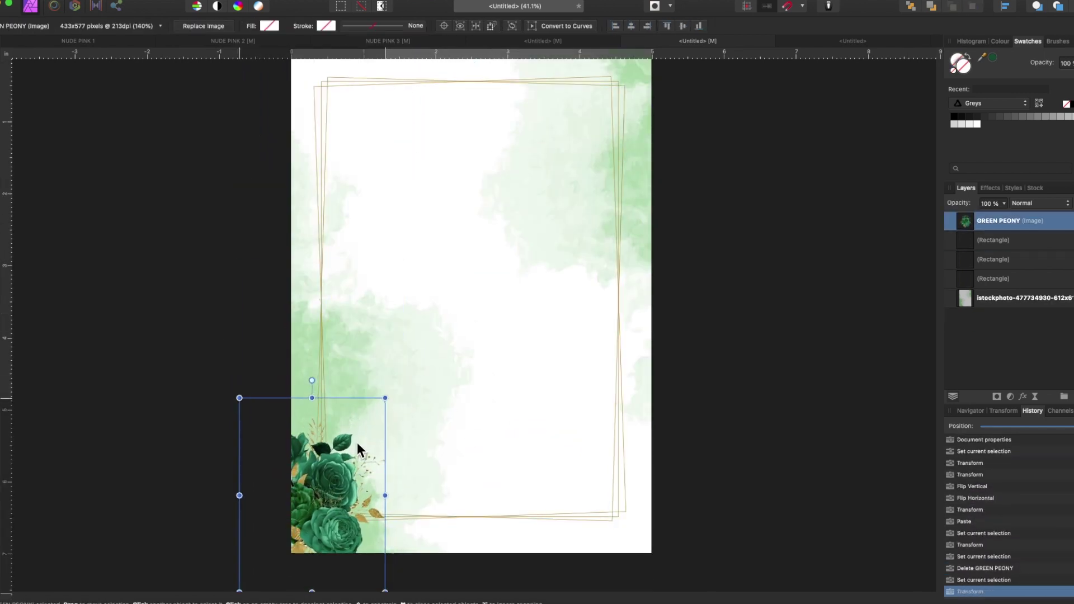
{"action": "key", "text": "ctrl+v"}
{"action": "left_click_drag", "start_coordinate": [346, 469], "coordinate": [342, 386]}
{"action": "left_click", "coordinate": [664, 487]}
- Paste another peony strip, move it lower in the layer stack, rotate it horizontal and move it down
{"action": "key", "text": "ctrl+v"}
{"action": "left_click_drag", "start_coordinate": [966, 233], "coordinate": [970, 296]}
{"action": "left_click_drag", "start_coordinate": [346, 529], "coordinate": [550, 321]}
{"action": "right_click", "coordinate": [550, 320]}
{"action": "left_click", "coordinate": [573, 375]}
{"action": "left_click_drag", "start_coordinate": [573, 391], "coordinate": [652, 516]}
{"action": "right_click", "coordinate": [491, 426]}
{"action": "left_click", "coordinate": [498, 437]}
- Delete the left vertical peony strip and move the horizontal strip into the corner
{"action": "left_click", "coordinate": [966, 232]}
{"action": "key", "text": "Delete"}
{"action": "right_click", "coordinate": [652, 515]}
{"action": "left_click", "coordinate": [680, 353]}
{"action": "left_click_drag", "start_coordinate": [623, 413], "coordinate": [676, 439]}
- Paste a peony, flip it horizontally and vertically, and position it in place
{"action": "key", "text": "super+v"}
{"action": "scroll", "coordinate": [504, 336], "scroll_direction": "up", "scroll_amount": 2}
{"action": "right_click", "coordinate": [336, 239]}
{"action": "left_click", "coordinate": [476, 447]}
{"action": "left_click_drag", "start_coordinate": [363, 314], "coordinate": [335, 284]}
{"action": "right_click", "coordinate": [329, 221]}
{"action": "left_click", "coordinate": [473, 451]}
- Delete the extra peony copies, including the surplus bottom-right one
{"action": "left_click", "coordinate": [335, 285]}
{"action": "key", "text": "Delete"}
{"action": "scroll", "coordinate": [691, 411], "scroll_direction": "down", "scroll_amount": 2}
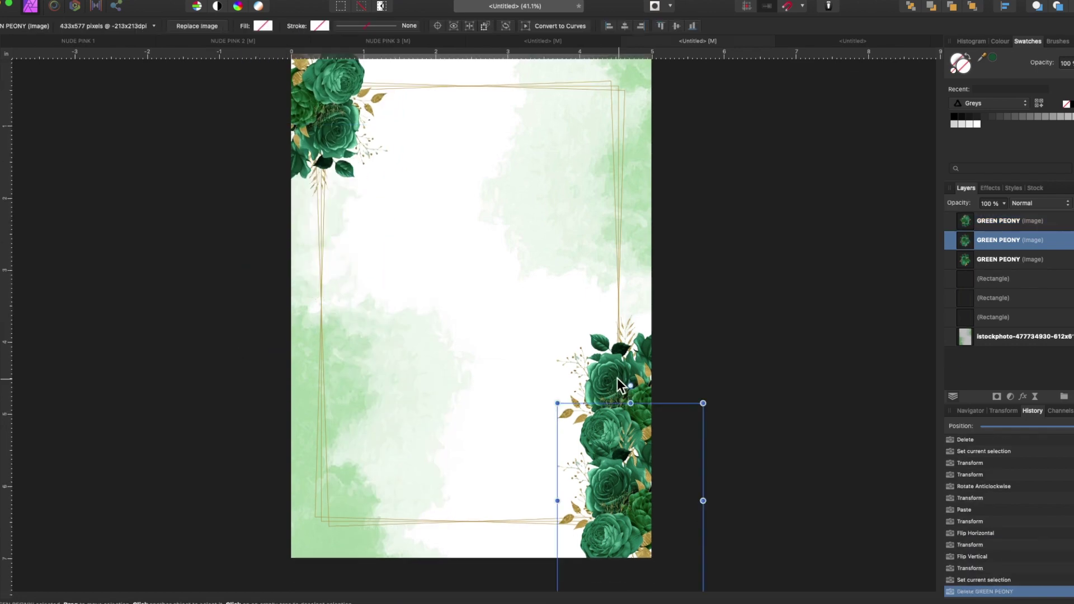
{"action": "left_click", "coordinate": [691, 411]}
{"action": "key", "text": "Delete"}
- Duplicate the top-left peony and flip the copy for the top-right corner
{"action": "left_click", "coordinate": [322, 150]}
{"action": "key", "text": "super+c"}
{"action": "key", "text": "super+v"}
{"action": "right_click", "coordinate": [319, 149]}
{"action": "left_click", "coordinate": [473, 367]}
{"action": "scroll", "coordinate": [473, 367], "scroll_direction": "up", "scroll_amount": 2}
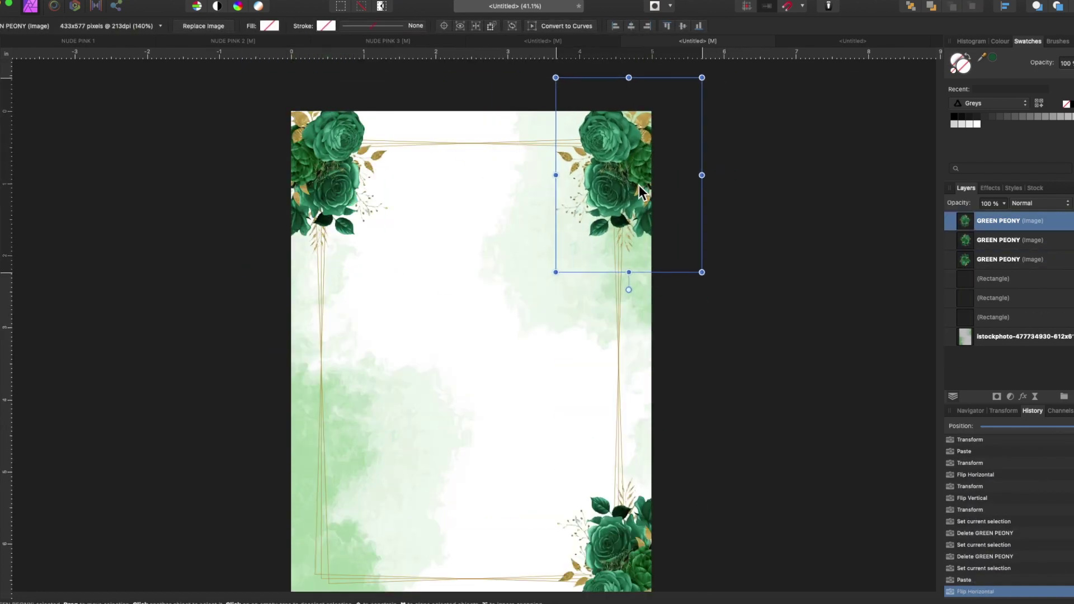
{"action": "left_click_drag", "start_coordinate": [641, 190], "coordinate": [643, 191]}
{"action": "scroll", "coordinate": [619, 480], "scroll_direction": "down", "scroll_amount": 2}
- Duplicate the bottom-right peony, move it to the bottom-left corner and flip it
{"action": "left_click", "coordinate": [619, 479]}
{"action": "key", "text": "super+c"}
{"action": "key", "text": "super+v"}
{"action": "left_click_drag", "start_coordinate": [619, 479], "coordinate": [305, 486]}
{"action": "right_click", "coordinate": [305, 486]}
{"action": "left_click", "coordinate": [464, 552]}
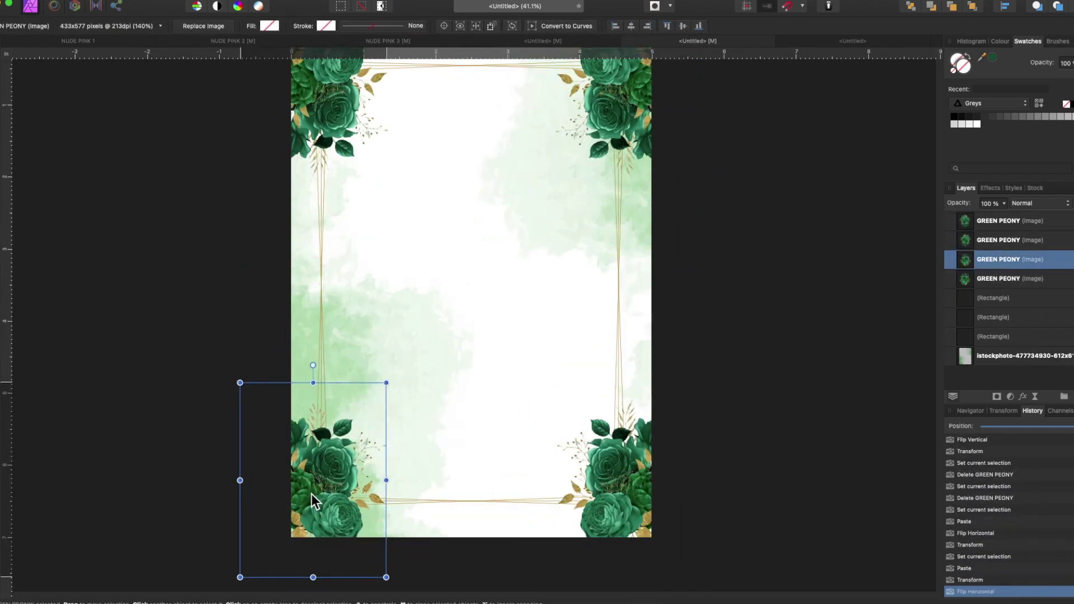
{"action": "scroll", "coordinate": [311, 493], "scroll_direction": "up", "scroll_amount": 2}
{"action": "left_click", "coordinate": [680, 368]}
- Bring the Principal Sponsors texts over from the pink document, reposition them and colour them black
{"action": "left_click", "coordinate": [560, 41]}
{"action": "key", "text": "super+c"}
{"action": "left_click", "coordinate": [638, 41]}
{"action": "key", "text": "super+v"}
{"action": "left_click_drag", "start_coordinate": [552, 275], "coordinate": [526, 270]}
{"action": "left_click", "coordinate": [955, 116]}
- Open Layer Effects for the Principal Sponsors heading alone
{"action": "left_click", "coordinate": [1006, 279]}
{"action": "left_click", "coordinate": [1023, 396]}
{"action": "left_click", "coordinate": [398, 362]}
- Set the Principal Sponsors heading in Romantic Lovely and shrink it to fit above the subtitle
{"action": "left_click", "coordinate": [431, 417]}
{"action": "left_click", "coordinate": [371, 379]}
{"action": "left_click", "coordinate": [66, 26]}
{"action": "type", "text": "Romantic Lovely"}
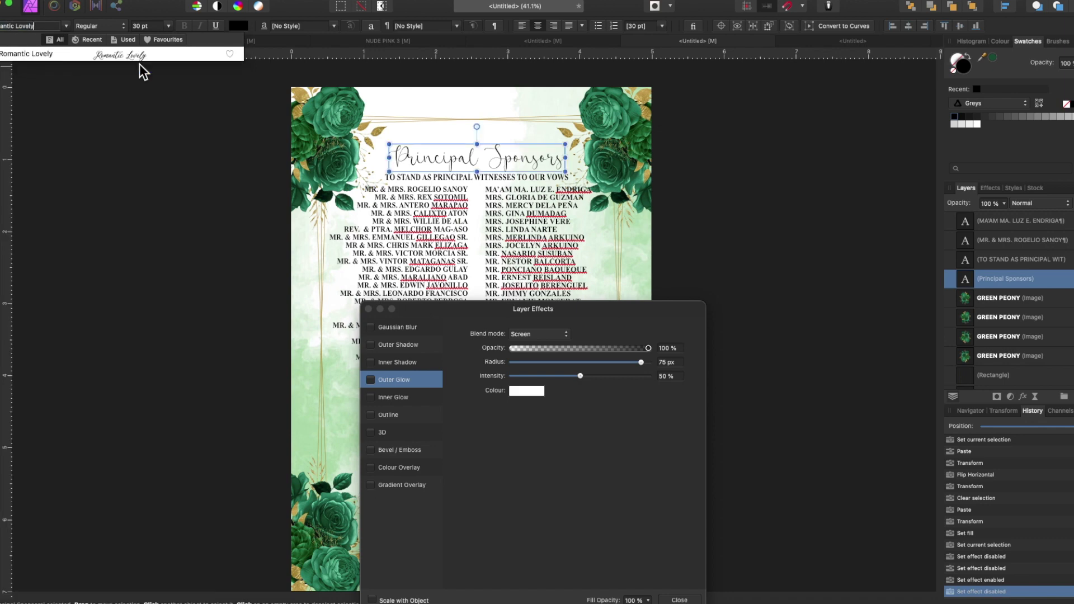
{"action": "left_click", "coordinate": [139, 54]}
{"action": "left_click_drag", "start_coordinate": [495, 161], "coordinate": [491, 152]}
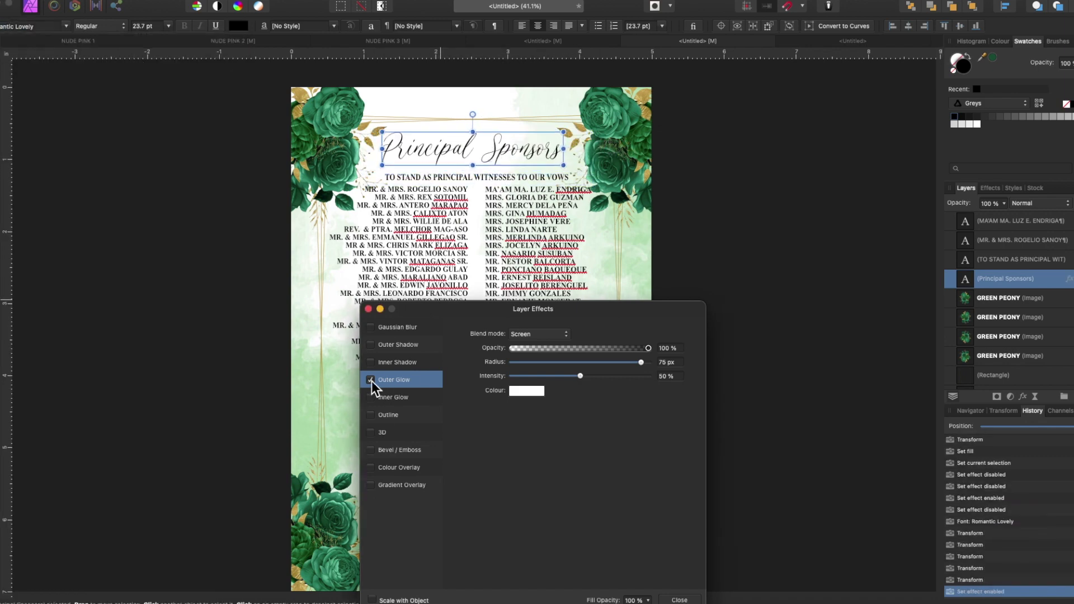
- Enable outer glow and a dark green outer shadow, and make the heading text white
{"action": "left_click", "coordinate": [528, 392]}
{"action": "left_click", "coordinate": [421, 347]}
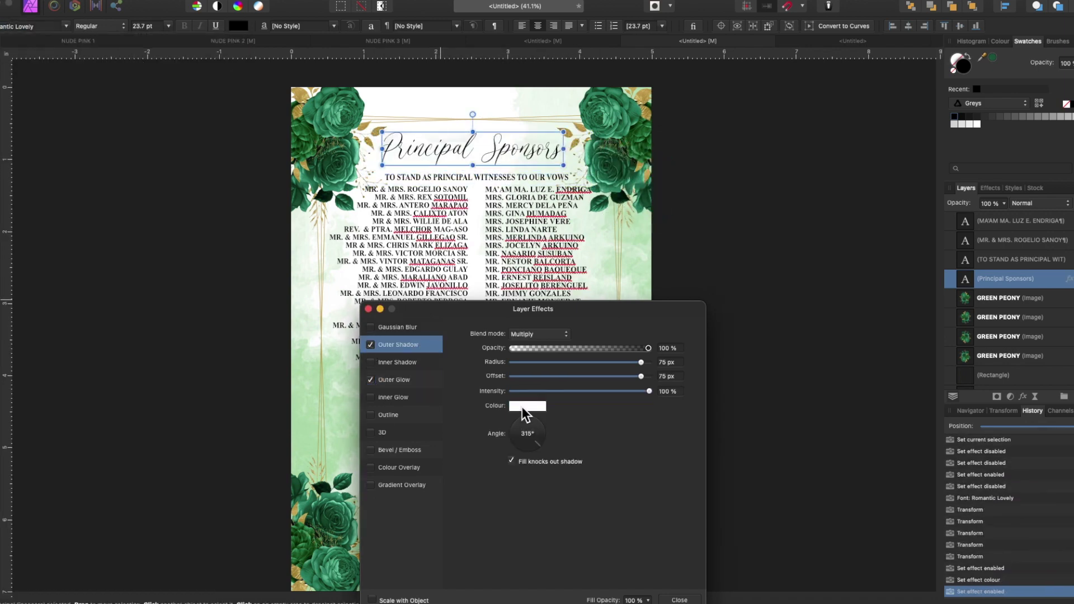
{"action": "left_click", "coordinate": [525, 408]}
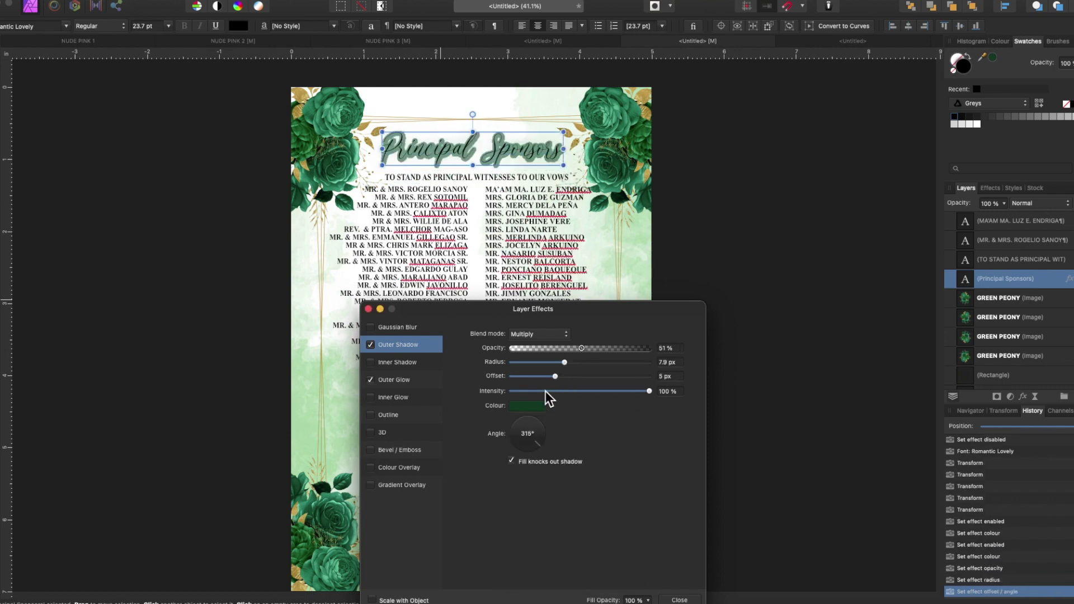
{"action": "left_click", "coordinate": [977, 124]}
- Set the heading's outline colour to white and close Layer Effects
{"action": "left_click", "coordinate": [529, 414]}
{"action": "left_click", "coordinate": [511, 576]}
{"action": "left_click", "coordinate": [530, 414]}
{"action": "left_click", "coordinate": [846, 424]}
{"action": "scroll", "coordinate": [846, 424], "scroll_direction": "up", "scroll_amount": 1}
{"action": "left_click", "coordinate": [398, 345]}
{"action": "left_click", "coordinate": [680, 599]}
{"action": "left_click", "coordinate": [428, 210]}
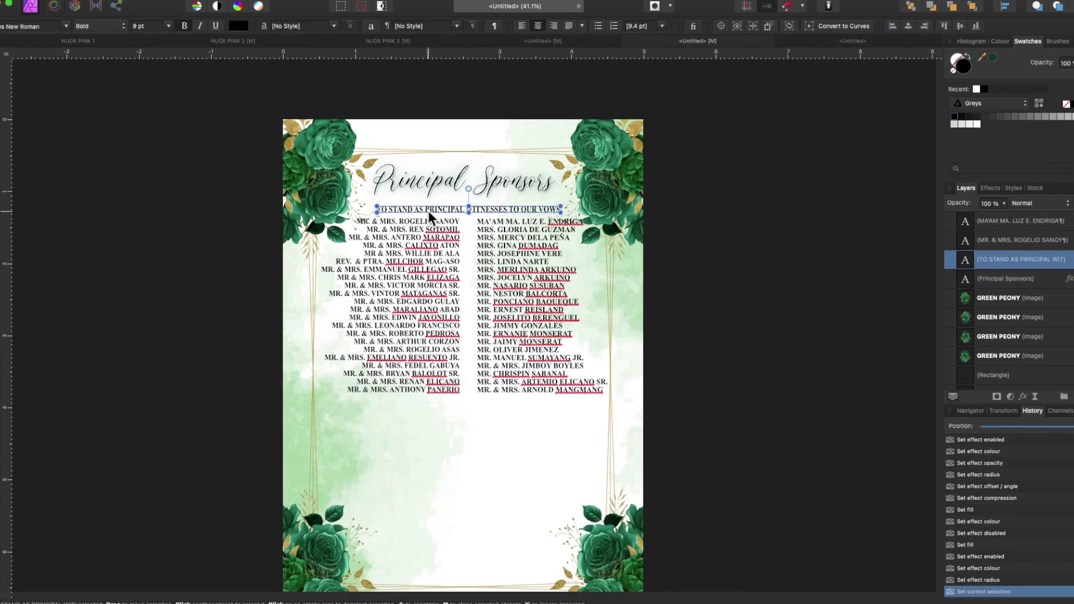
- Copy the sponsor names from column B of the spreadsheet
{"action": "key", "text": "super+Tab"}
{"action": "left_click_drag", "start_coordinate": [432, 81], "coordinate": [311, 10]}
{"action": "left_click_drag", "start_coordinate": [683, 451], "coordinate": [342, 475]}
{"action": "left_click_drag", "start_coordinate": [34, 166], "coordinate": [45, 361]}
{"action": "key", "text": "super+c"}
- Replace the left column's names with the copied list, right-aligned in Copperplate
{"action": "double_click", "coordinate": [428, 364]}
{"action": "key", "text": "super+a"}
{"action": "key", "text": "super+v"}
{"action": "key", "text": "Delete"}
{"action": "key", "text": "super+a"}
{"action": "left_click", "coordinate": [468, 467]}
{"action": "key", "text": "BackSpace"}
{"action": "key", "text": "super+a"}
{"action": "left_click", "coordinate": [554, 26]}
{"action": "left_click", "coordinate": [66, 25]}
{"action": "scroll", "coordinate": [113, 454], "scroll_direction": "down", "scroll_amount": 5}
{"action": "left_click", "coordinate": [112, 449]}
- Replace the tabs and paragraph breaks with line breaks so each name sits on its own line
{"action": "left_click", "coordinate": [423, 221]}
{"action": "key", "text": "Delete"}
{"action": "key", "text": "shift+Return"}
{"action": "key", "text": "BackSpace"}
{"action": "key", "text": "BackSpace"}
{"action": "key", "text": "super+z"}
{"action": "key", "text": "super+z"}
{"action": "key", "text": "Delete"}
{"action": "key", "text": "shift+Return"}
{"action": "key", "text": "Delete"}
{"action": "key", "text": "shift+Return"}
{"action": "key", "text": "End"}
{"action": "key", "text": "Delete"}
{"action": "key", "text": "shift+Return"}
{"action": "key", "text": "End"}
{"action": "key", "text": "Delete"}
{"action": "key", "text": "shift+Return"}
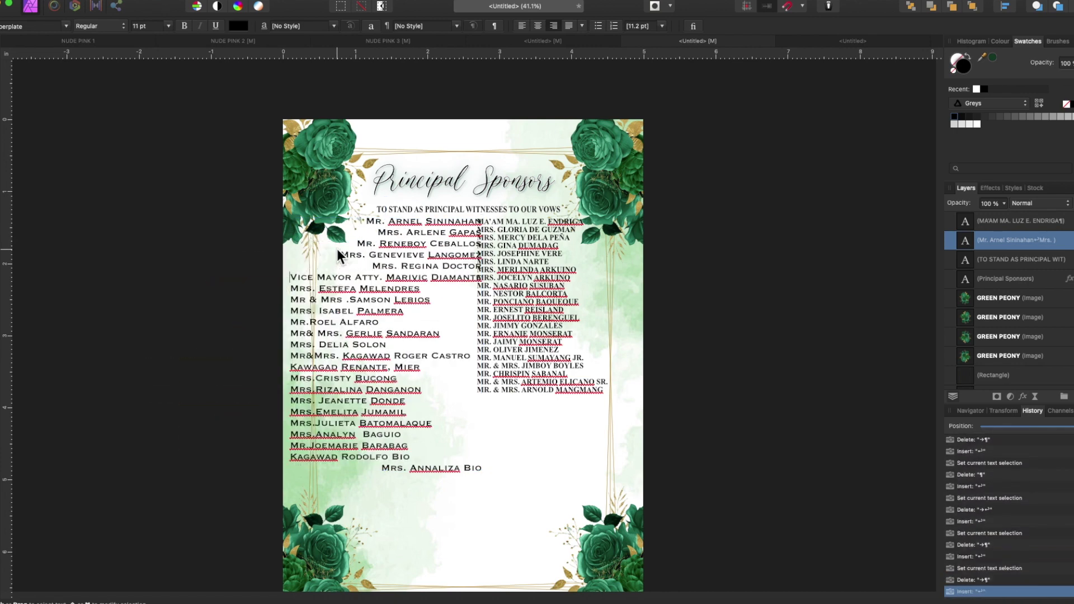
{"action": "key", "text": "End"}
{"action": "key", "text": "Delete"}
{"action": "key", "text": "shift+Return"}
{"action": "key", "text": "End"}
{"action": "key", "text": "Delete"}
{"action": "key", "text": "shift+Return"}
{"action": "key", "text": "End"}
{"action": "key", "text": "Delete"}
{"action": "key", "text": "shift+Return"}
{"action": "key", "text": "End"}
{"action": "key", "text": "Delete"}
{"action": "key", "text": "shift+Return"}
{"action": "key", "text": "End"}
{"action": "key", "text": "Delete"}
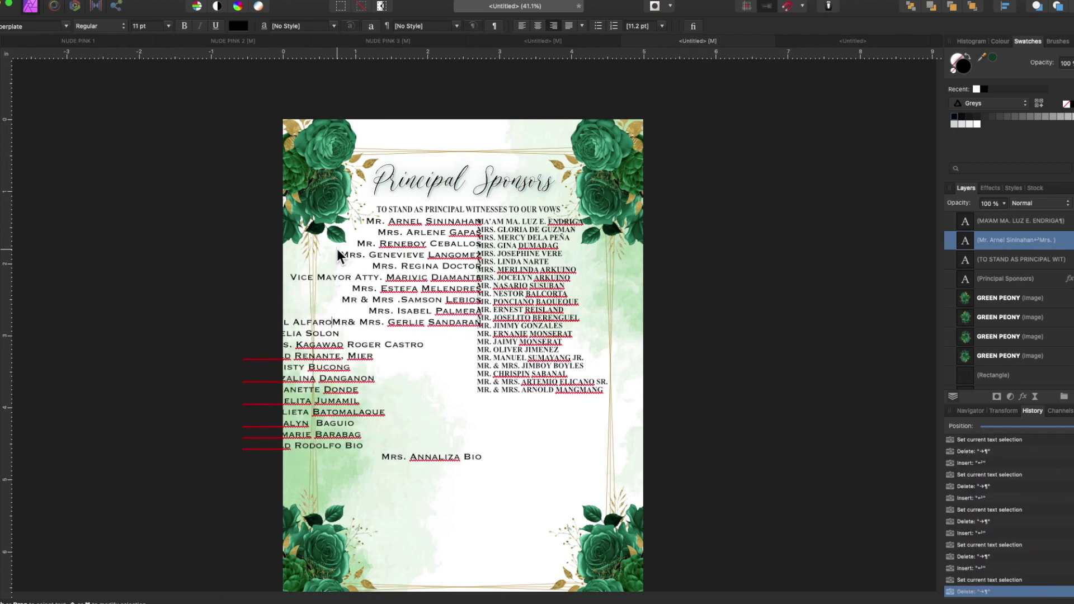
{"action": "key", "text": "shift+Return"}
{"action": "key", "text": "End"}
{"action": "key", "text": "Delete"}
{"action": "key", "text": "shift+Return"}
{"action": "key", "text": "End"}
{"action": "key", "text": "Delete"}
{"action": "key", "text": "shift+Return"}
{"action": "key", "text": "End"}
{"action": "key", "text": "Delete"}
{"action": "key", "text": "shift+Return"}
{"action": "key", "text": "End"}
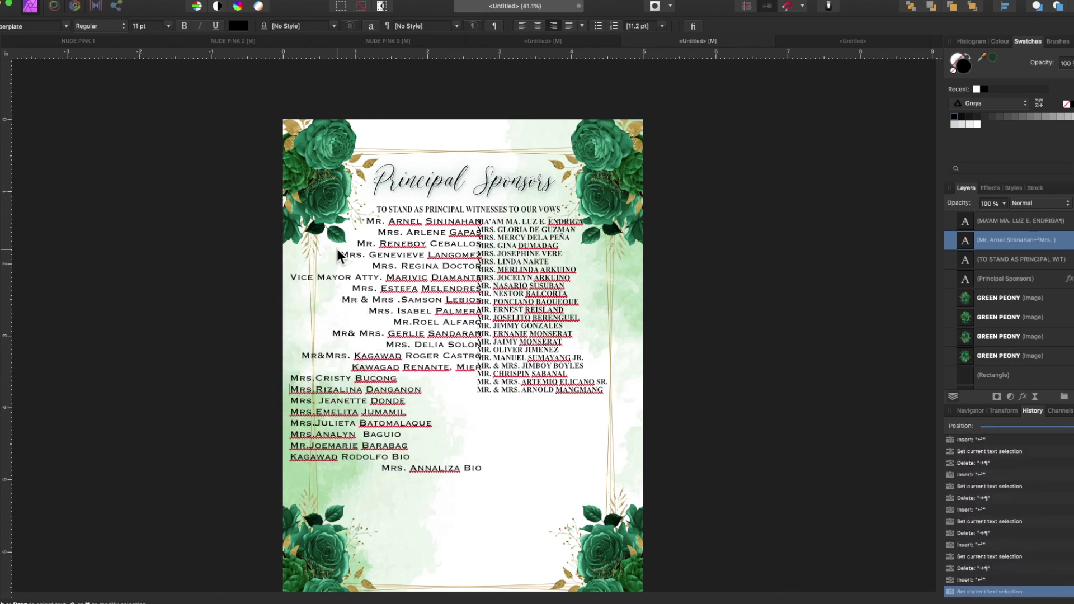
{"action": "key", "text": "Delete"}
{"action": "key", "text": "shift+Return"}
{"action": "key", "text": "End"}
{"action": "key", "text": "Delete"}
{"action": "key", "text": "shift+Return"}
{"action": "key", "text": "End"}
{"action": "key", "text": "Delete"}
{"action": "key", "text": "shift+Return"}
{"action": "key", "text": "End"}
{"action": "key", "text": "Delete"}
{"action": "key", "text": "shift+Return"}
{"action": "key", "text": "End"}
{"action": "key", "text": "Delete"}
{"action": "key", "text": "shift+Return"}
{"action": "key", "text": "End"}
{"action": "key", "text": "Delete"}
{"action": "key", "text": "shift+Return"}
{"action": "key", "text": "End"}
{"action": "key", "text": "Delete"}
- Set the left column to 10 pt with leading of exactly 10 pt
{"action": "key", "text": "ctrl+a"}
{"action": "left_click", "coordinate": [168, 26]}
{"action": "left_click", "coordinate": [146, 108]}
{"action": "left_click", "coordinate": [662, 26]}
{"action": "left_click", "coordinate": [638, 180]}
- Paste the new names into the right column and set them in Copperplate 10 pt
{"action": "left_click", "coordinate": [918, 582]}
{"action": "left_click", "coordinate": [509, 335]}
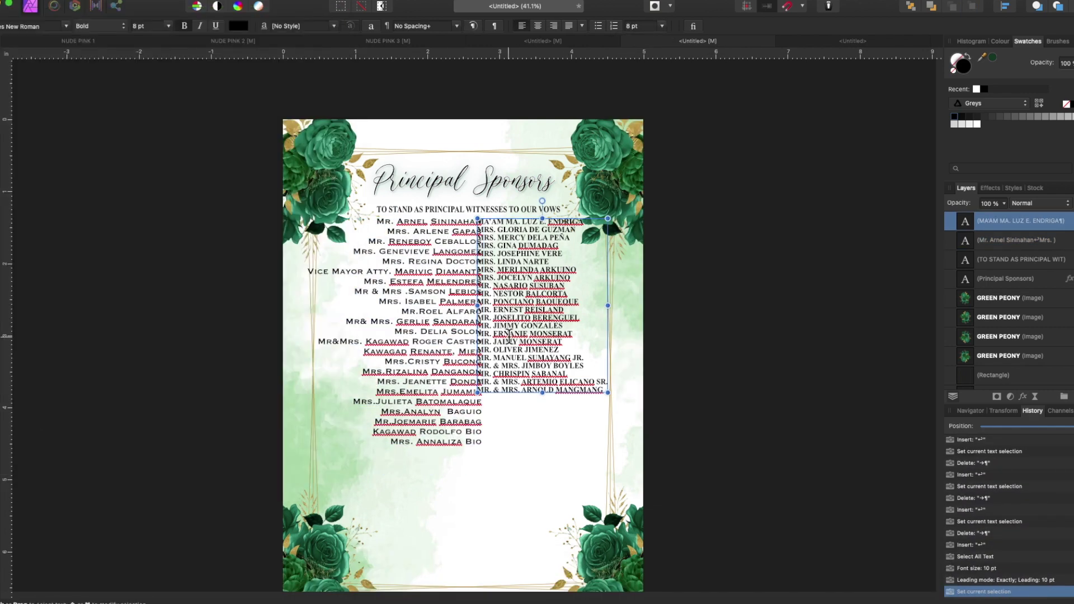
{"action": "key", "text": "ctrl+a"}
{"action": "key", "text": "ctrl+v"}
{"action": "key", "text": "ctrl+a"}
{"action": "left_click", "coordinate": [66, 25]}
{"action": "left_click", "coordinate": [48, 39]}
{"action": "left_click", "coordinate": [168, 25]}
{"action": "left_click", "coordinate": [146, 113]}
- Give the right column leading of exactly 10 pt and move the left column slightly left
{"action": "left_click", "coordinate": [662, 26]}
{"action": "left_click", "coordinate": [638, 180]}
{"action": "left_click", "coordinate": [401, 297]}
{"action": "mouse_move", "coordinate": [305, 332]}
{"action": "left_mouse_down"}
{"action": "mouse_move", "coordinate": [284, 331]}
{"action": "mouse_move", "coordinate": [316, 331]}
{"action": "left_mouse_up"}
- Insert the missing spaces after the 'MRS.' titles in the name lists
{"action": "left_click", "coordinate": [555, 331]}
{"action": "left_click", "coordinate": [65, 26]}
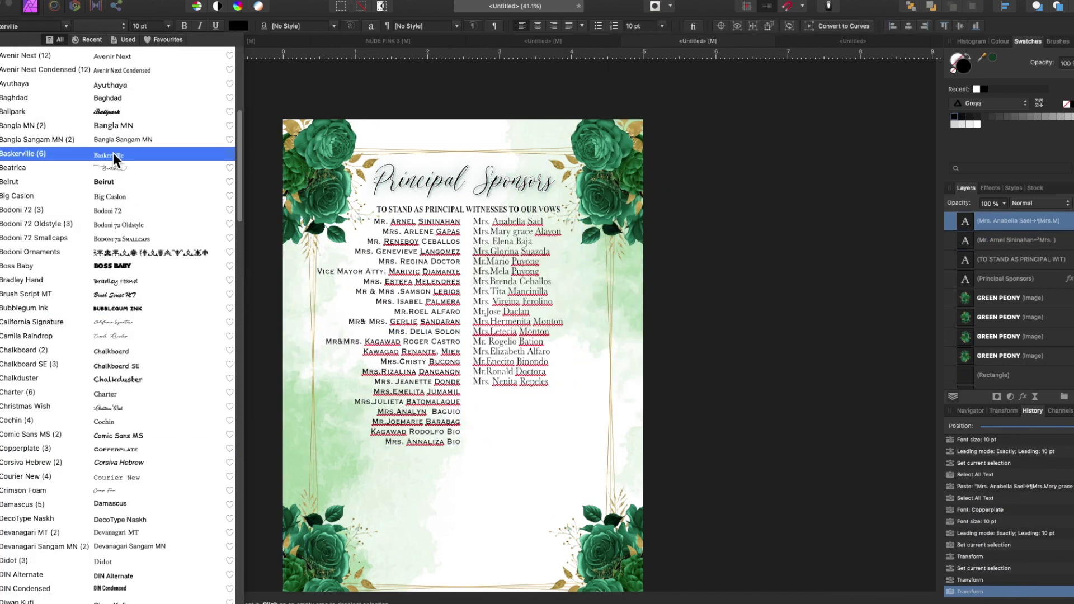
{"action": "left_click", "coordinate": [526, 347]}
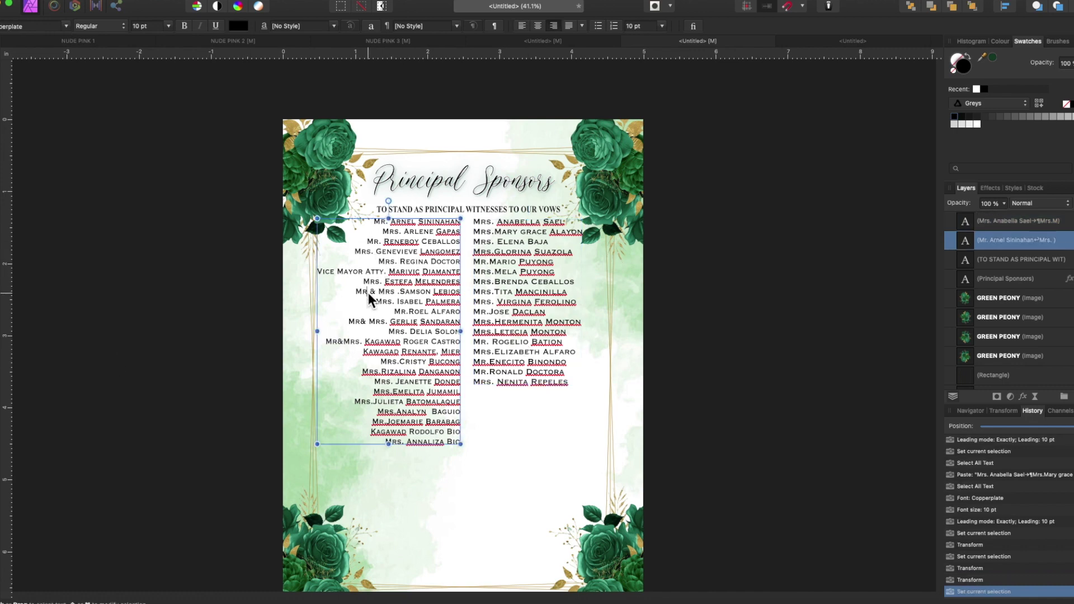
{"action": "left_click", "coordinate": [399, 362]}
{"action": "left_click", "coordinate": [380, 372]}
{"action": "left_click", "coordinate": [392, 392]}
{"action": "left_click", "coordinate": [372, 402]}
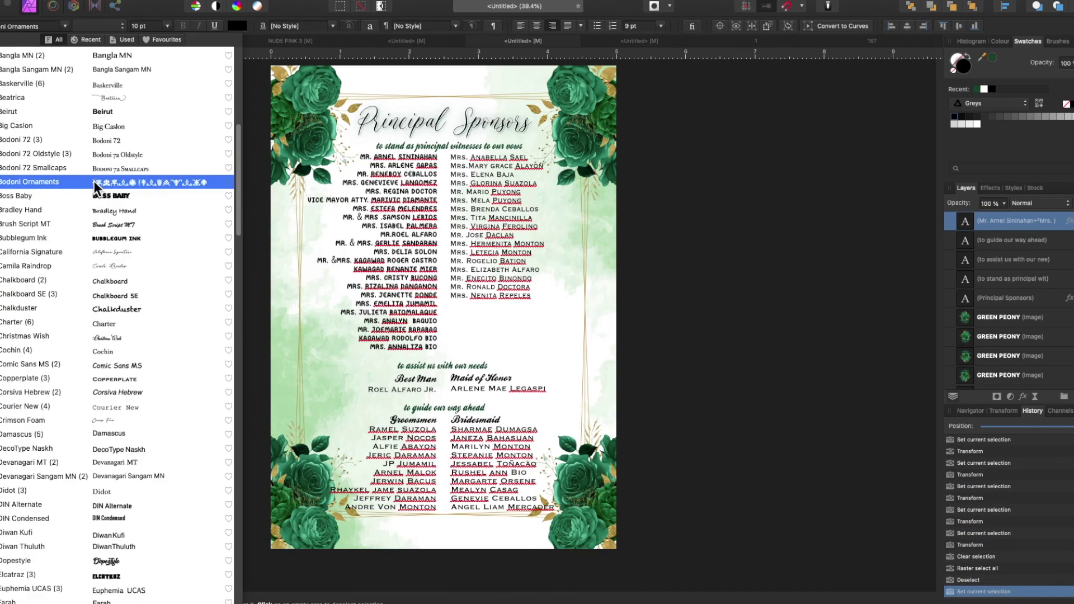
- Preview fonts on the sponsor lists and apply Baskerville to the Groomsmen names
{"action": "left_click", "coordinate": [93, 180]}
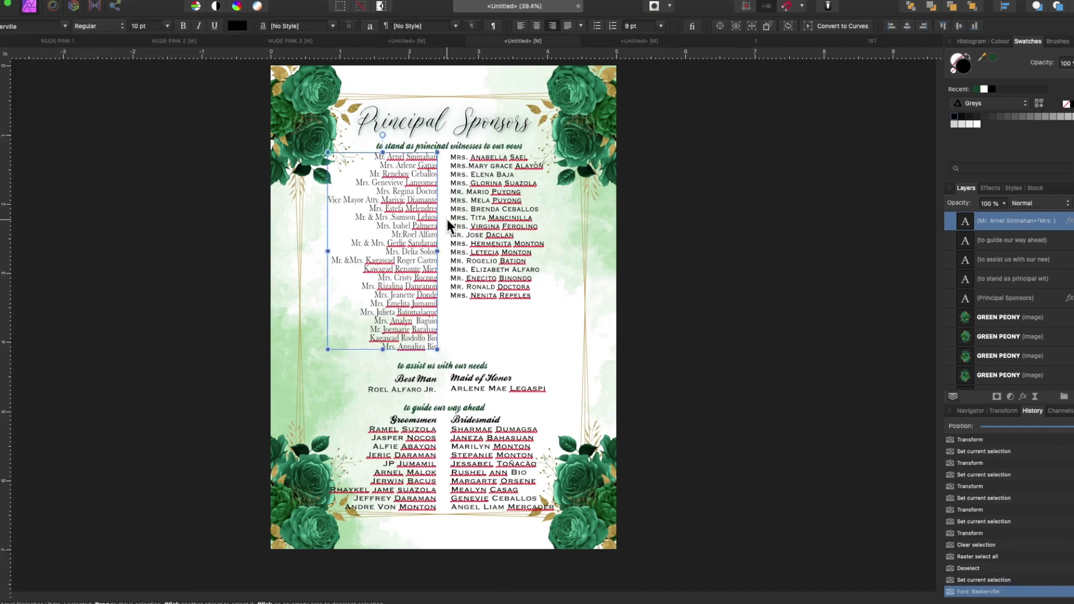
{"action": "left_click", "coordinate": [33, 26]}
{"action": "left_click", "coordinate": [402, 388]}
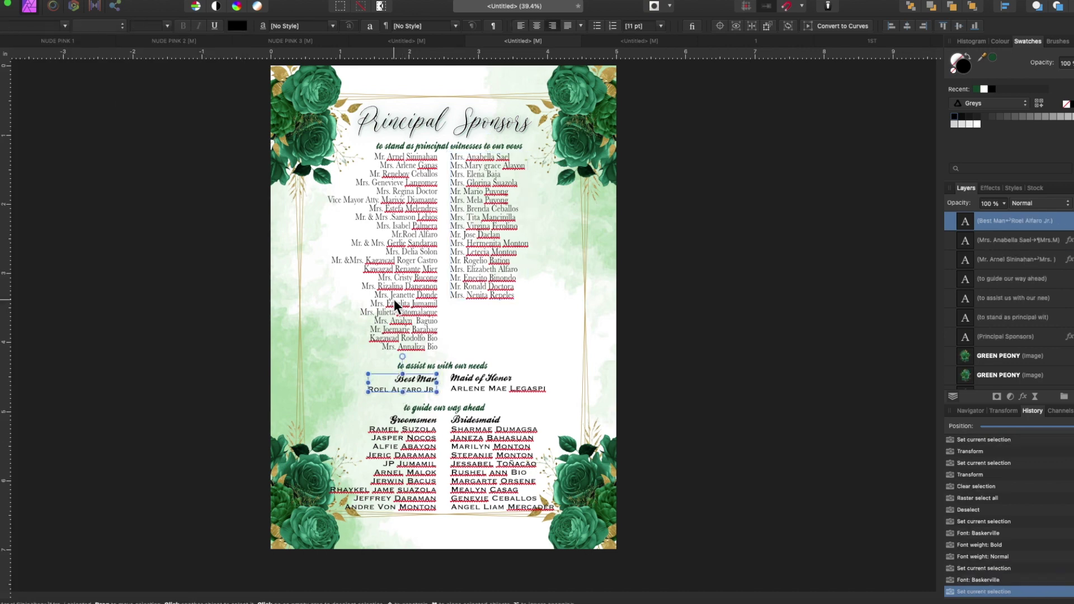
{"action": "left_click", "coordinate": [417, 331]}
{"action": "left_click", "coordinate": [411, 388]}
{"action": "left_click", "coordinate": [33, 26]}
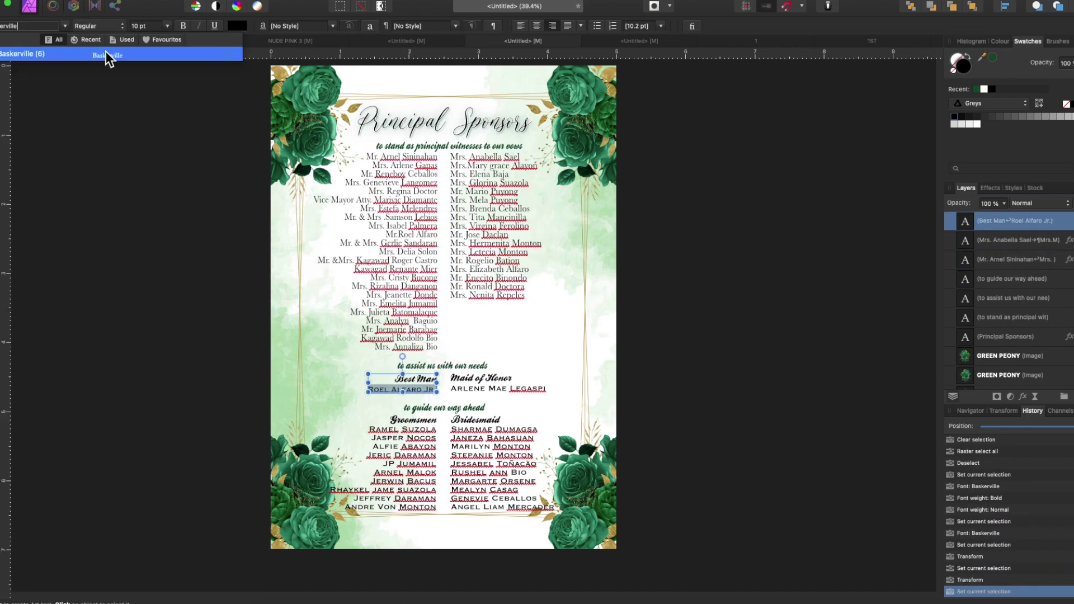
{"action": "left_click", "coordinate": [403, 465]}
{"action": "left_click", "coordinate": [33, 26]}
{"action": "left_click", "coordinate": [56, 54]}
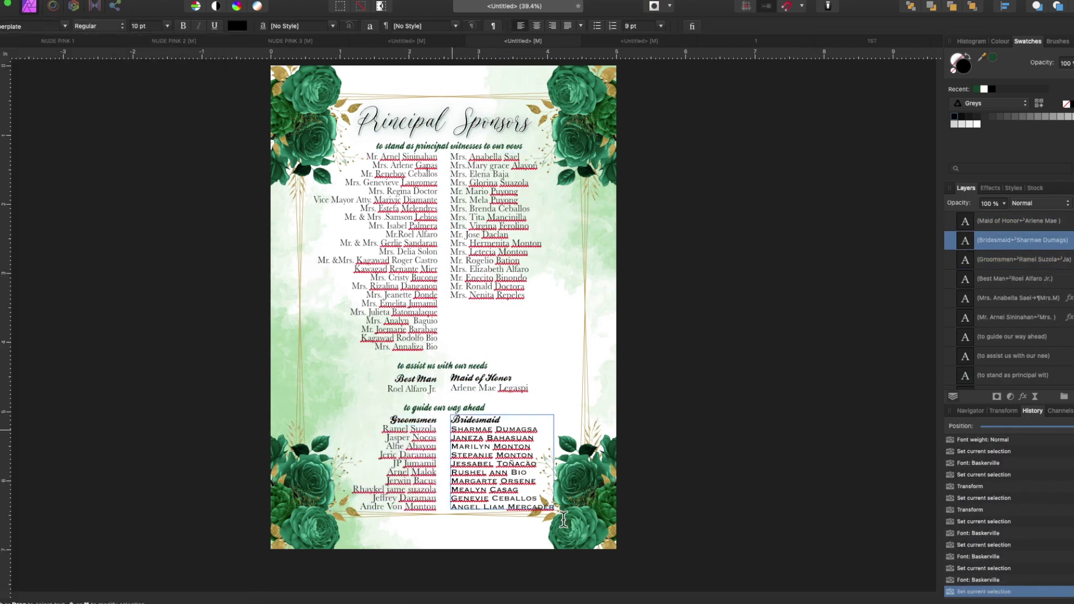
- Try a new font on the Bridesmaid list, then undo the font changes
{"action": "left_click", "coordinate": [487, 464]}
{"action": "left_click", "coordinate": [34, 26]}
{"action": "key", "text": "Escape"}
{"action": "key", "text": "super+z"}
{"action": "key", "text": "super+z"}
{"action": "key", "text": "super+z"}
{"action": "key", "text": "super+z"}
{"action": "key", "text": "super+z"}
{"action": "key", "text": "super+z"}
{"action": "key", "text": "super+z"}
{"action": "key", "text": "super+z"}
{"action": "key", "text": "super+z"}
{"action": "key", "text": "super+z"}
{"action": "key", "text": "super+z"}
{"action": "key", "text": "super+z"}
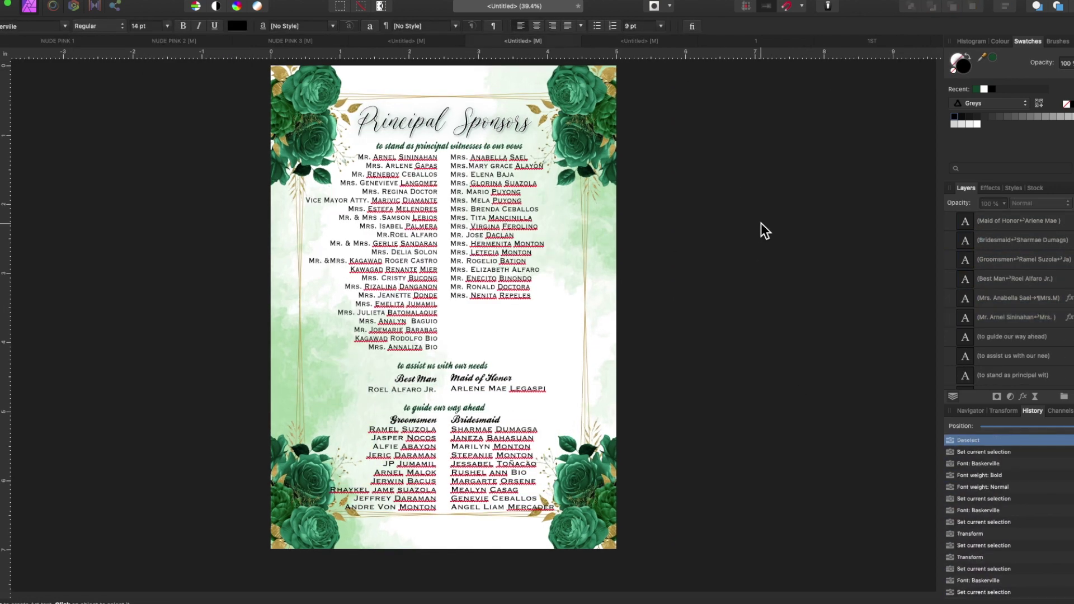
{"action": "key", "text": "ctrl+Tab"}
- On the 'we do' invitation, set the selected text block in Copperplate
{"action": "left_click", "coordinate": [404, 223]}
{"action": "left_click", "coordinate": [28, 25]}
{"action": "type", "text": "Copperplate"}
{"action": "key", "text": "Return"}
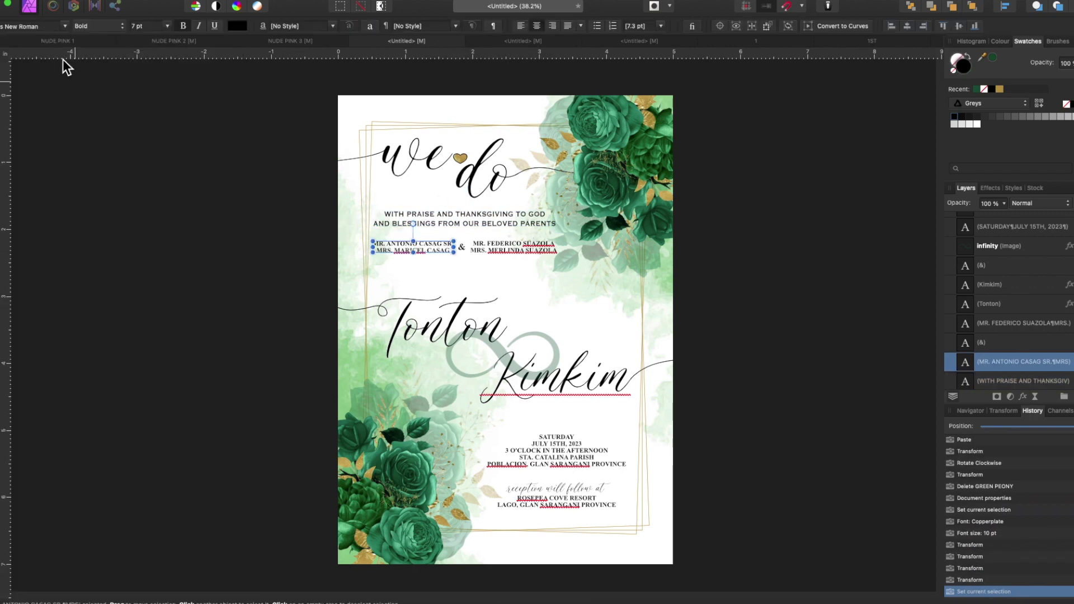
- Shrink the WITH PRAISE AND THANKSGIVING lines to 9 pt, then undo and deselect
{"action": "left_click", "coordinate": [514, 221]}
{"action": "key", "text": "super+shift+comma"}
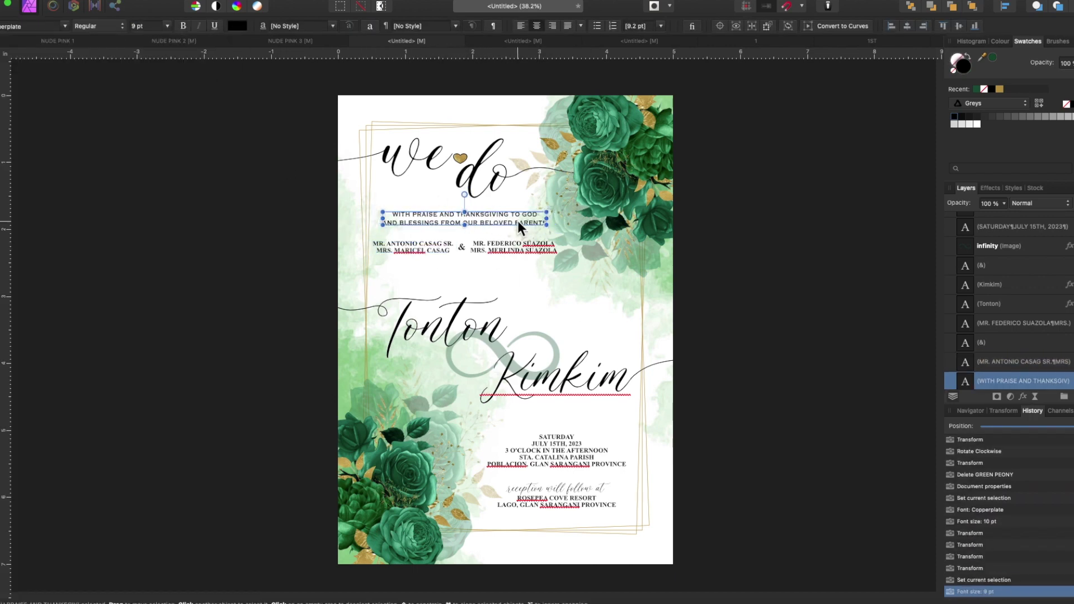
{"action": "key", "text": "super+z"}
{"action": "key", "text": "super+z"}
{"action": "key", "text": "super+z"}
{"action": "key", "text": "super+z"}
{"action": "key", "text": "super+z"}
{"action": "key", "text": "super+z"}
{"action": "key", "text": "super+z"}
{"action": "key", "text": "super+z"}
{"action": "key", "text": "super+z"}
{"action": "left_click", "coordinate": [767, 443]}
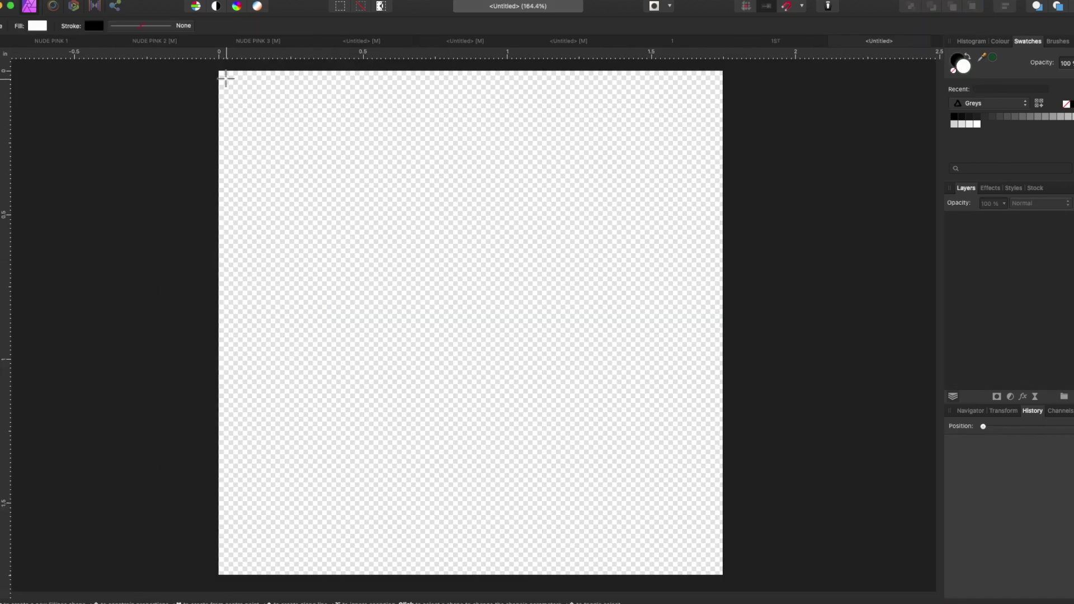
- Draw a circle filling the small page and add a horizontally flipped green peony copy
{"action": "left_click_drag", "start_coordinate": [221, 74], "coordinate": [721, 571]}
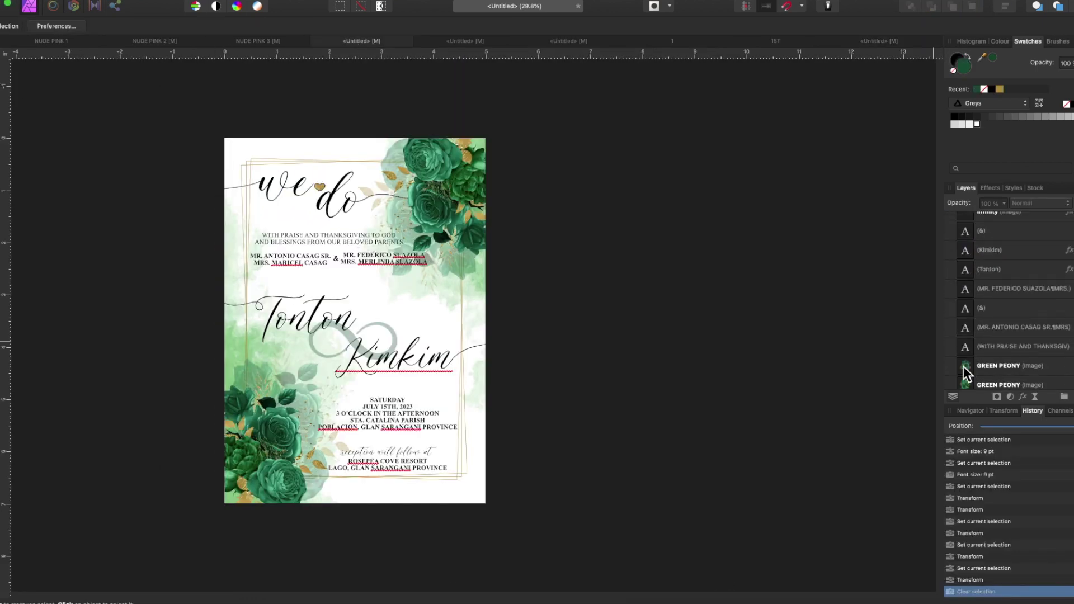
{"action": "key", "text": "ctrl+v"}
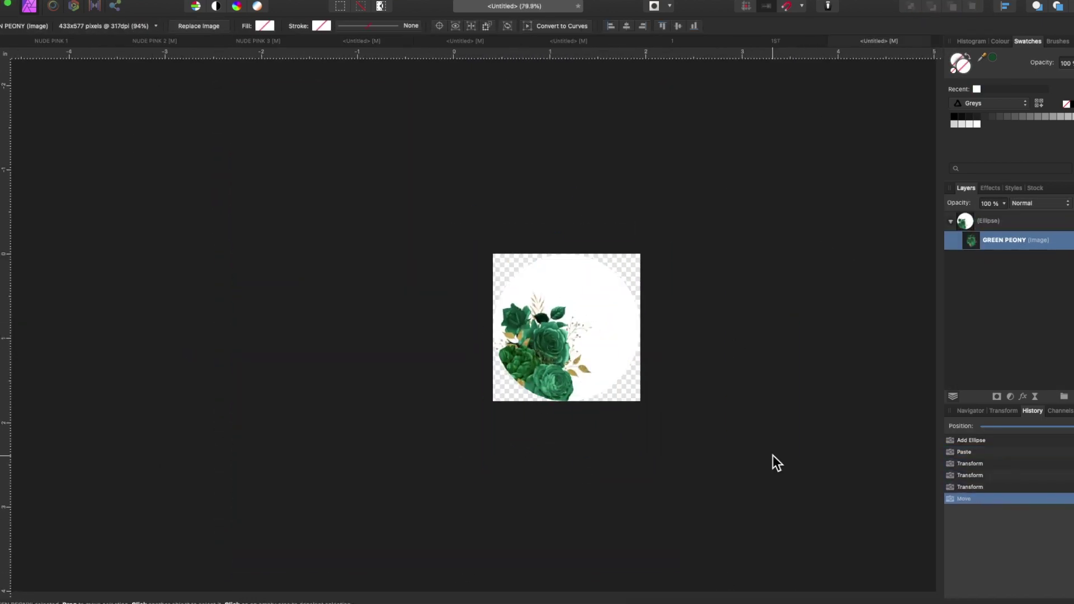
{"action": "right_click", "coordinate": [384, 285]}
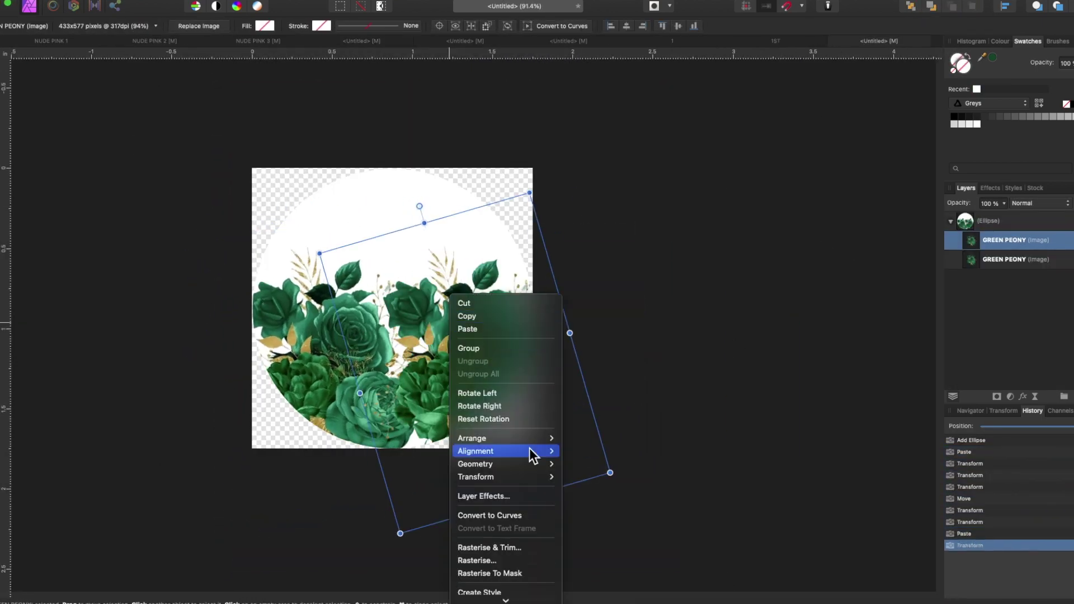
{"action": "left_click", "coordinate": [594, 486]}
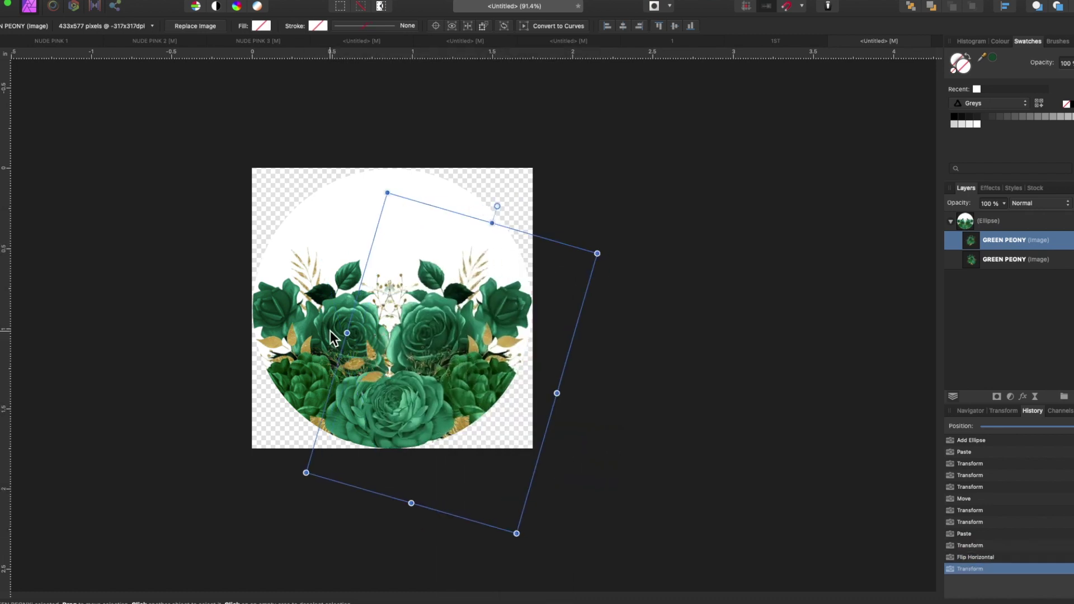
{"action": "left_click", "coordinate": [415, 382], "text": "shift"}
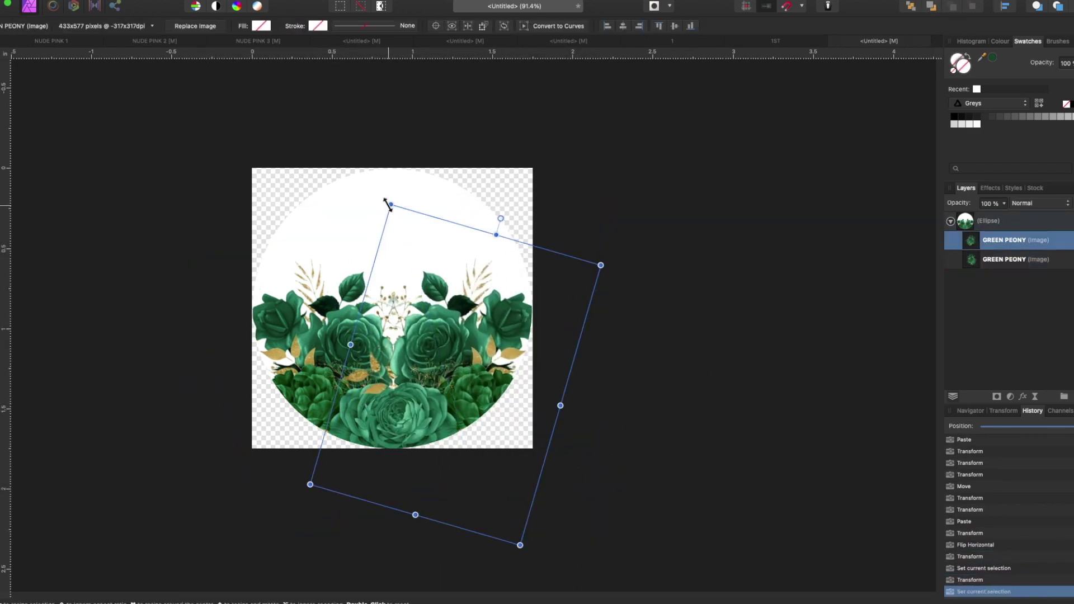
{"action": "key", "text": "Delete"}
{"action": "key", "text": "ctrl+v"}
{"action": "right_click", "coordinate": [424, 275]}
{"action": "left_click", "coordinate": [560, 456]}
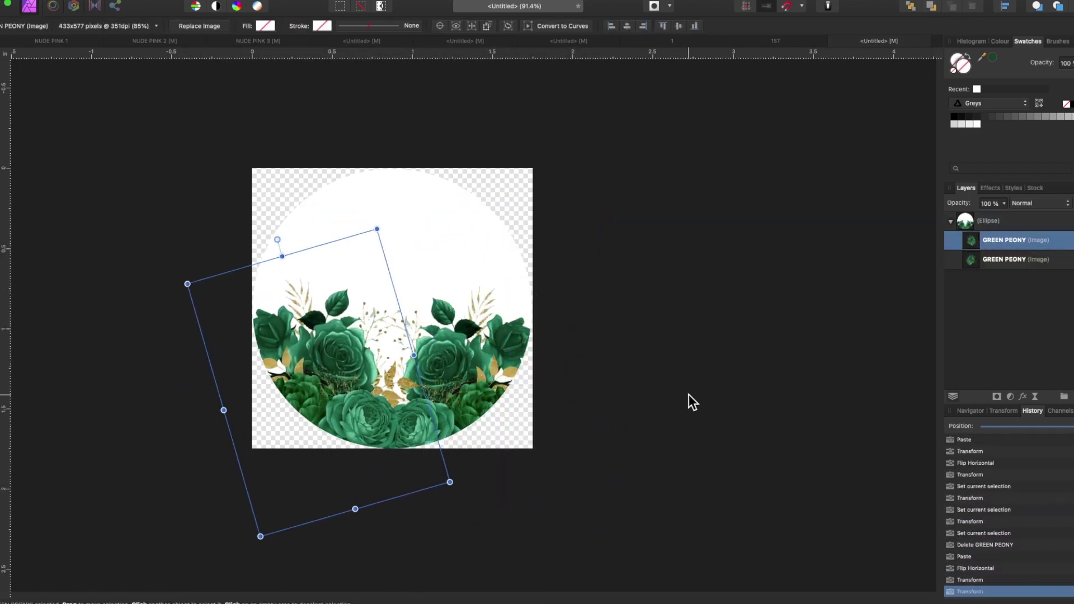
- Change the circle's outline style and stroke colour
{"action": "left_click", "coordinate": [992, 260], "text": "shift"}
{"action": "left_click", "coordinate": [418, 223]}
{"action": "left_click", "coordinate": [126, 25]}
{"action": "left_click", "coordinate": [95, 26]}
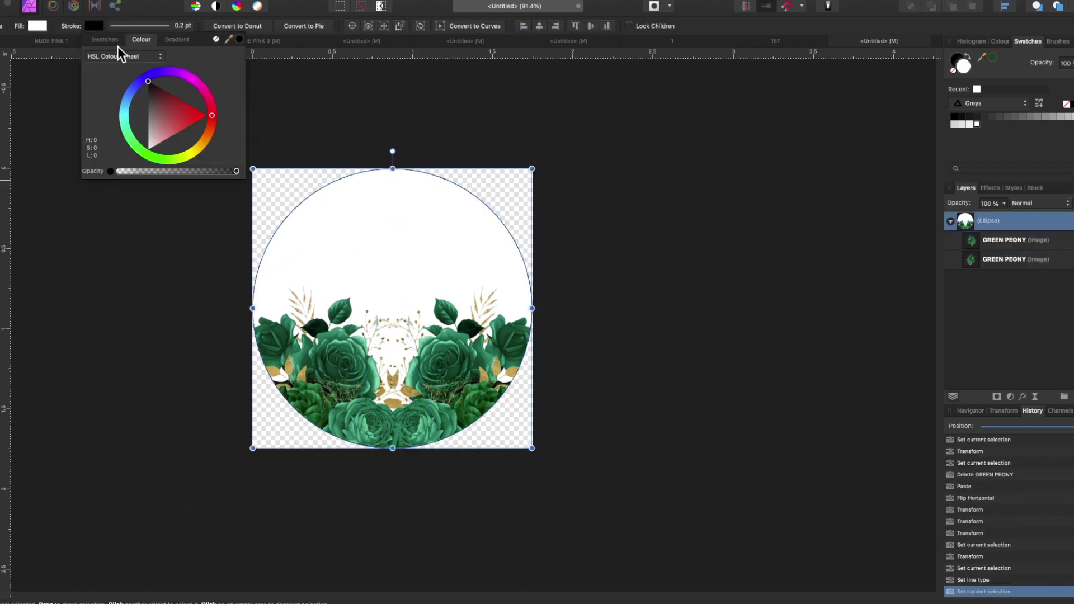
{"action": "left_click", "coordinate": [356, 42]}
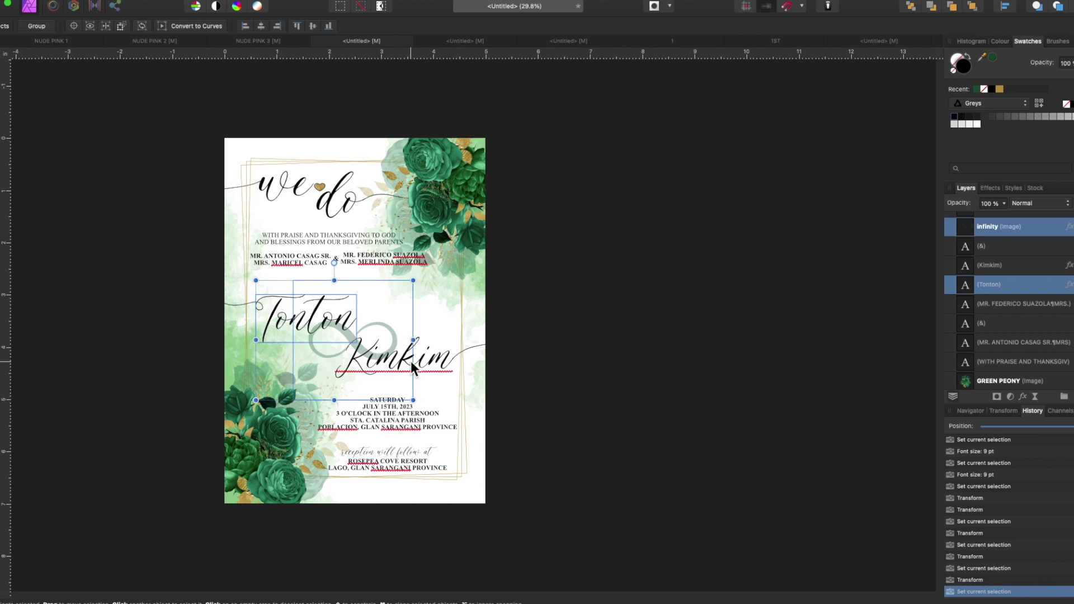
- Paste the first partner's name into the badge, trim it to the T, and space the T and K
{"action": "left_click", "coordinate": [283, 313]}
{"action": "key", "text": "super+c"}
{"action": "left_click", "coordinate": [879, 41]}
{"action": "key", "text": "super+v"}
{"action": "left_click_drag", "start_coordinate": [428, 308], "coordinate": [470, 277]}
{"action": "left_click_drag", "start_coordinate": [623, 280], "coordinate": [434, 259]}
{"action": "key", "text": "BackSpace"}
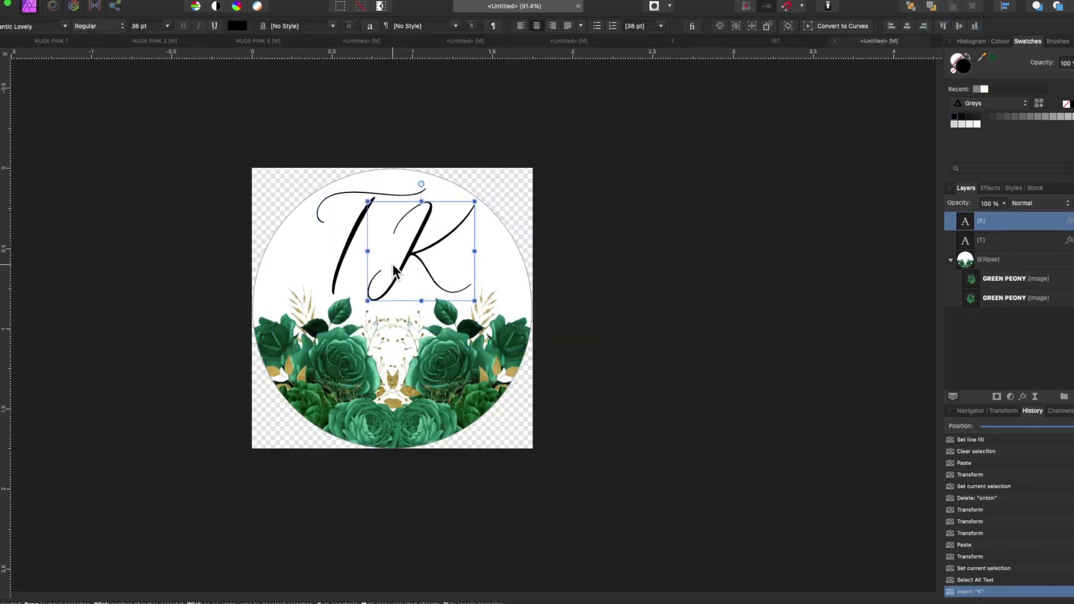
{"action": "left_click_drag", "start_coordinate": [443, 305], "coordinate": [445, 305]}
{"action": "left_click_drag", "start_coordinate": [346, 258], "coordinate": [343, 257]}
- Try fading both peony images to 50% opacity, then undo it
{"action": "left_click", "coordinate": [1004, 279]}
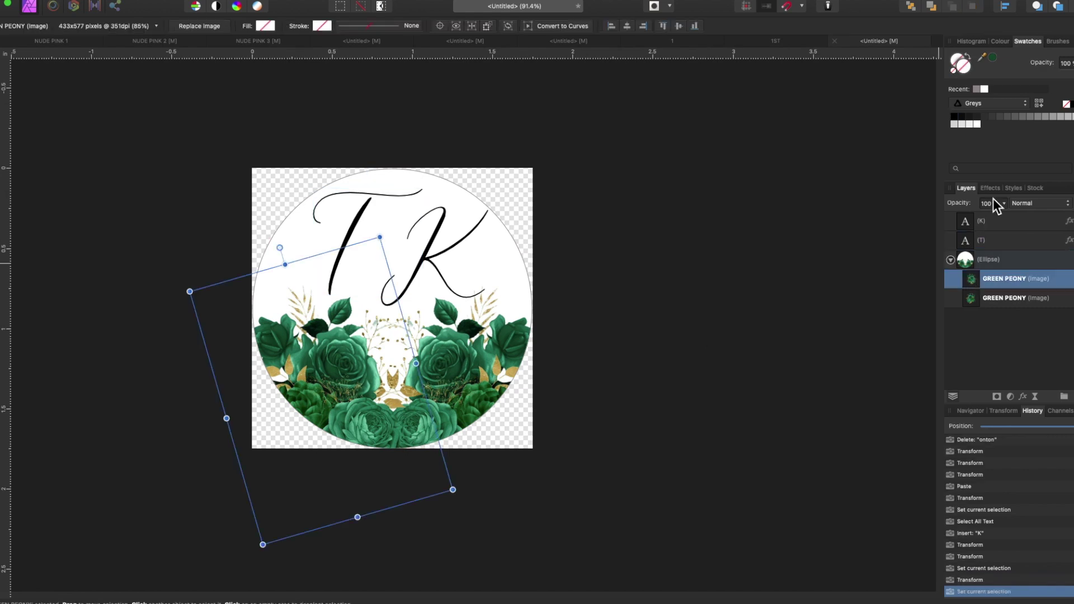
{"action": "left_click", "coordinate": [1004, 297], "text": "shift"}
{"action": "key", "text": "5"}
{"action": "key", "text": "super+z"}
- Apply the Romantic Lovely font to the T initial
{"action": "key", "text": "super+a"}
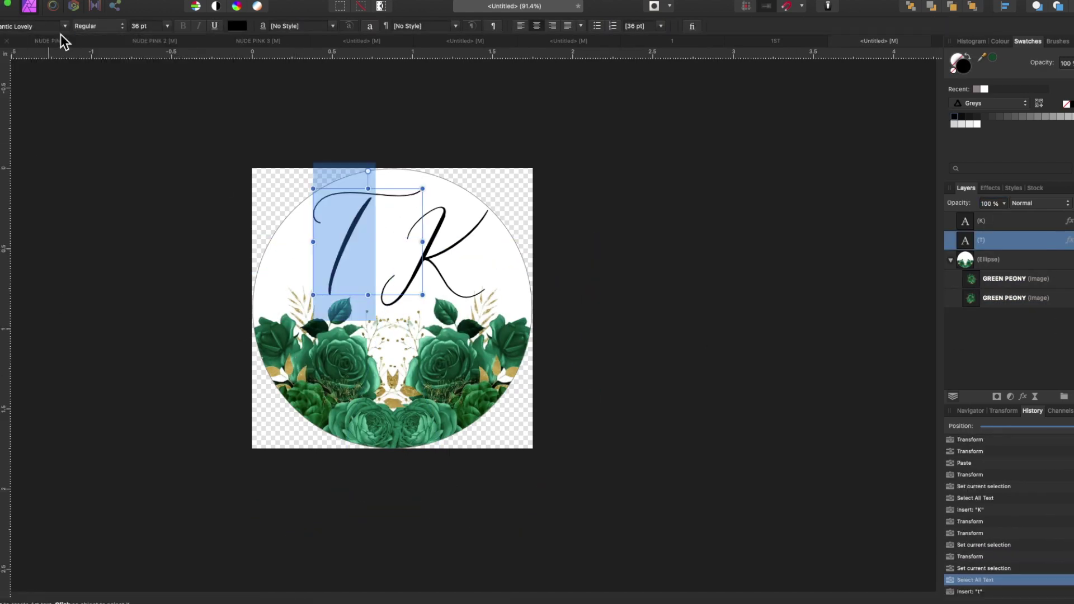
{"action": "left_click", "coordinate": [56, 27]}
{"action": "left_click", "coordinate": [135, 146]}
{"action": "key", "text": "Escape"}
{"action": "left_click", "coordinate": [429, 240]}
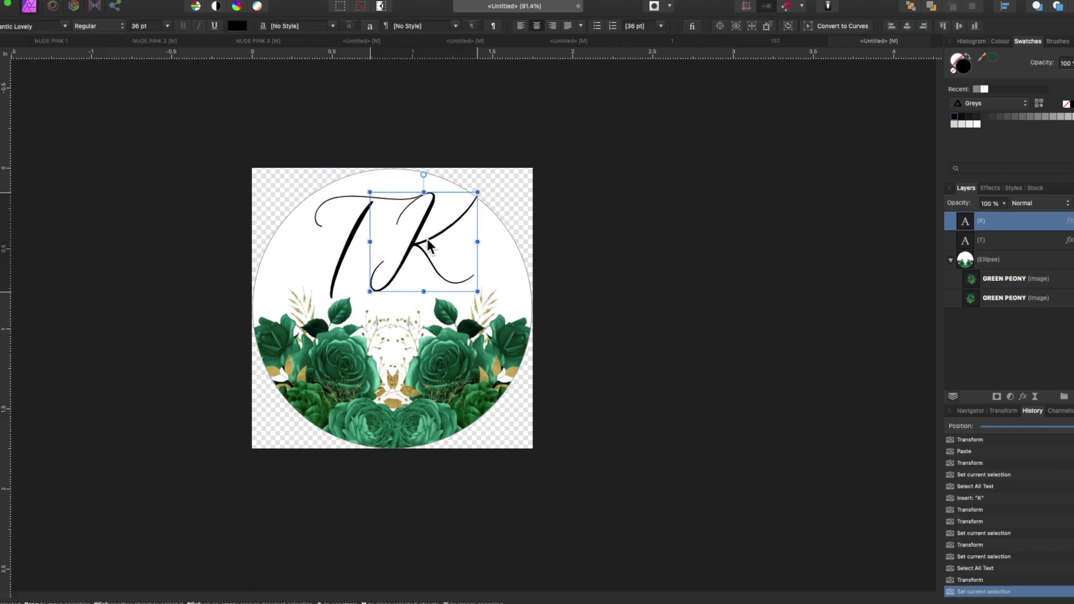
{"action": "left_click", "coordinate": [742, 287]}
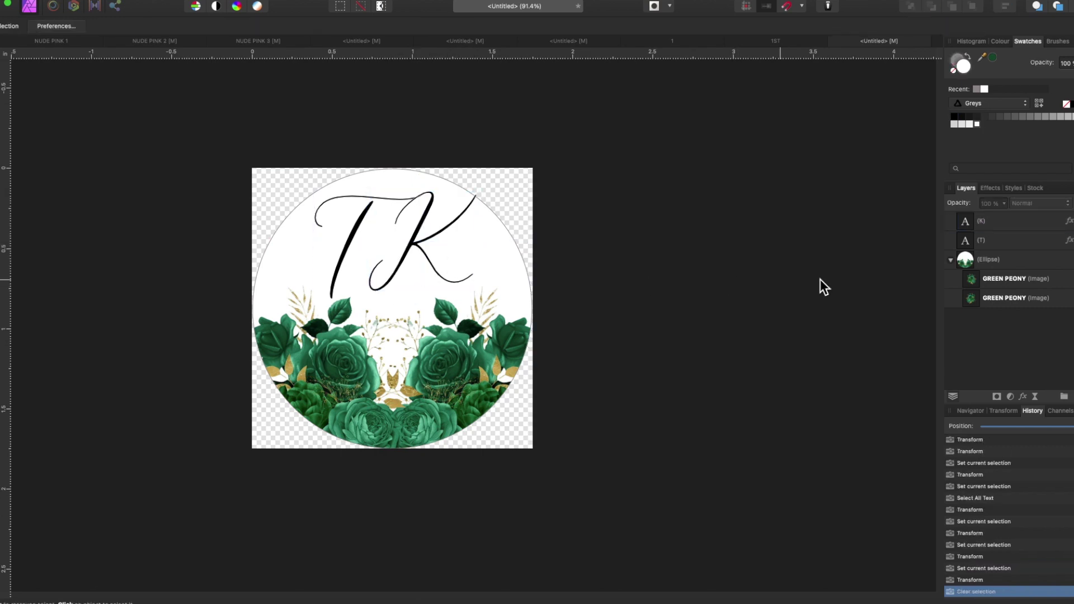
- Draw a black 0.5 pt swash curve off the T and move it into the Ellipse group
{"action": "key", "text": "p"}
{"action": "scroll", "coordinate": [329, 305], "scroll_direction": "up", "scroll_amount": 5}
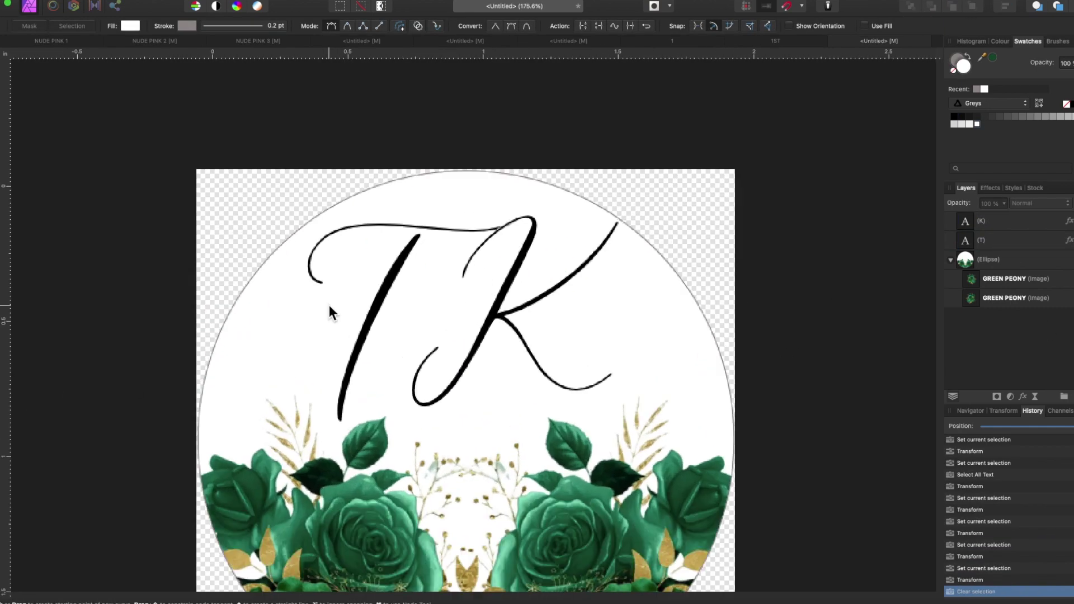
{"action": "left_click_drag", "start_coordinate": [361, 213], "coordinate": [360, 216]}
{"action": "left_click", "coordinate": [187, 26]}
{"action": "left_click", "coordinate": [329, 60]}
{"action": "left_click", "coordinate": [232, 26]}
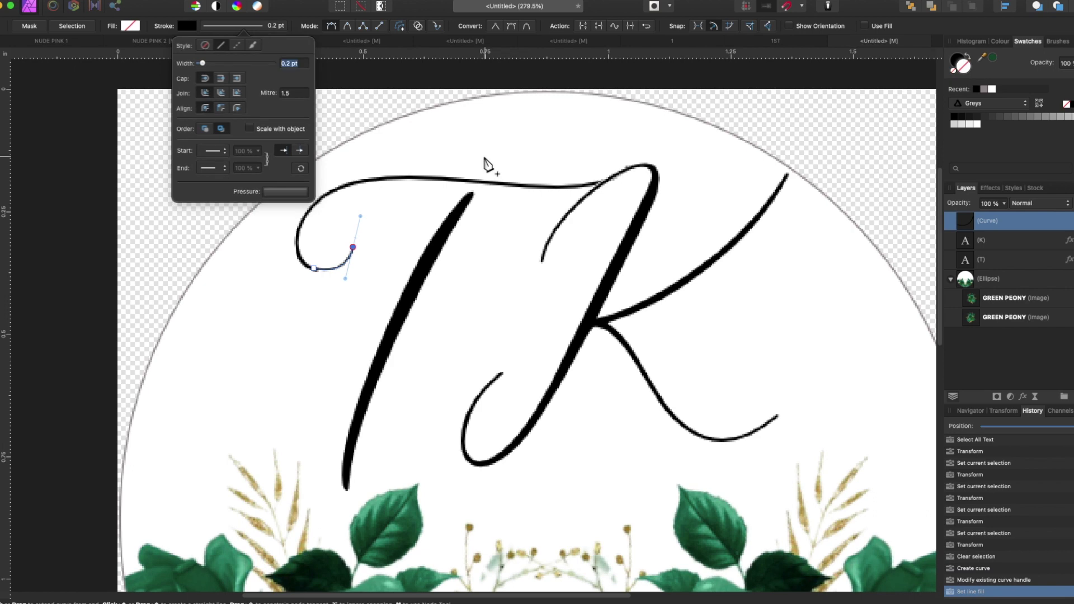
{"action": "left_click", "coordinate": [322, 217]}
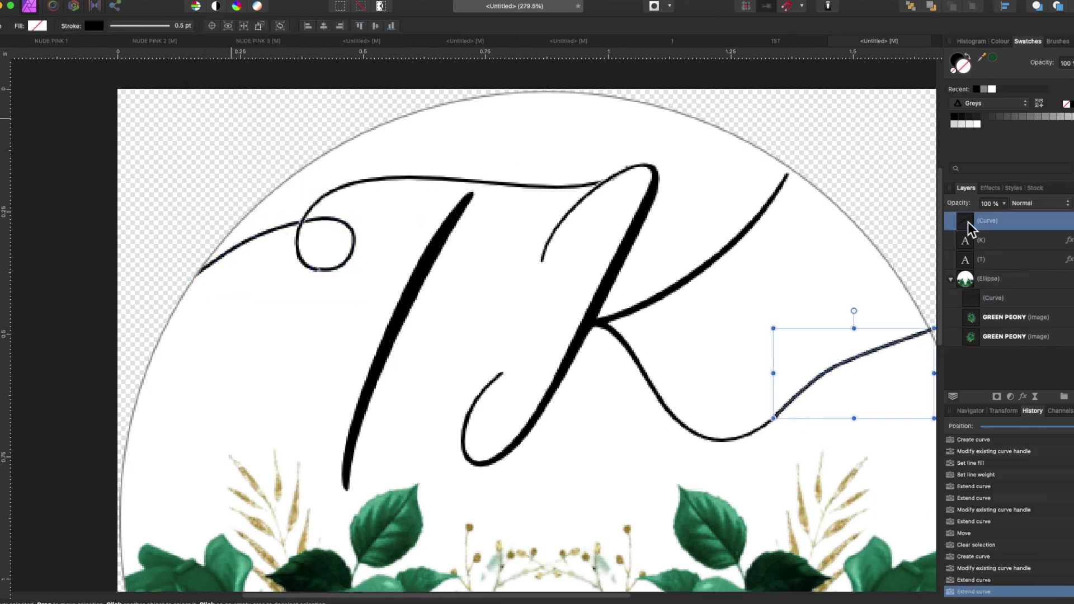
{"action": "left_click_drag", "start_coordinate": [968, 222], "coordinate": [977, 280]}
- Return to the invitation and select the peony image for an adjustment
{"action": "scroll", "coordinate": [446, 389], "scroll_direction": "down", "scroll_amount": 5}
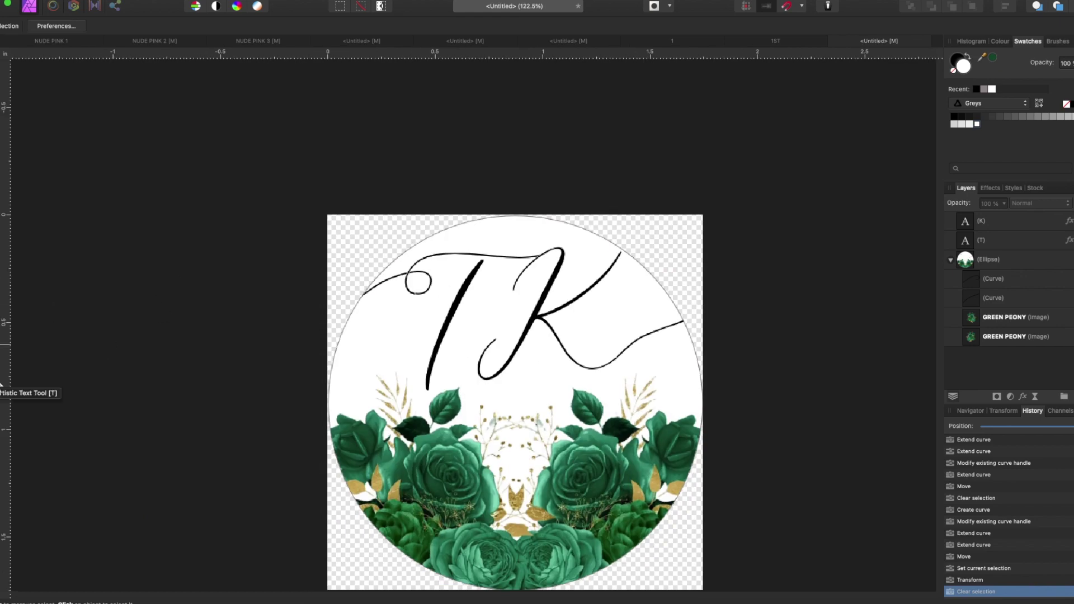
{"action": "scroll", "coordinate": [446, 387], "scroll_direction": "down", "scroll_amount": 3}
{"action": "left_click", "coordinate": [386, 41]}
{"action": "left_click", "coordinate": [446, 162]}
{"action": "left_click", "coordinate": [1011, 397]}
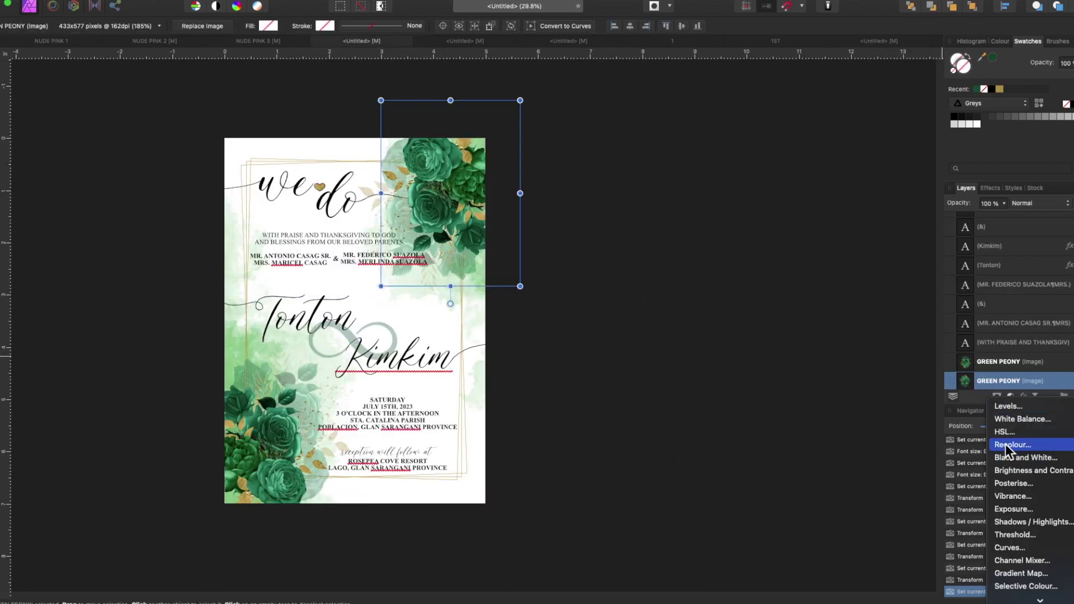
- Add an HSL Shift adjustment to the GREEN PEONY, raise luminosity to 4%, then delete it
{"action": "left_click", "coordinate": [985, 508]}
{"action": "scroll", "coordinate": [655, 496], "scroll_direction": "up", "scroll_amount": 3}
{"action": "left_click_drag", "start_coordinate": [799, 554], "coordinate": [790, 554]}
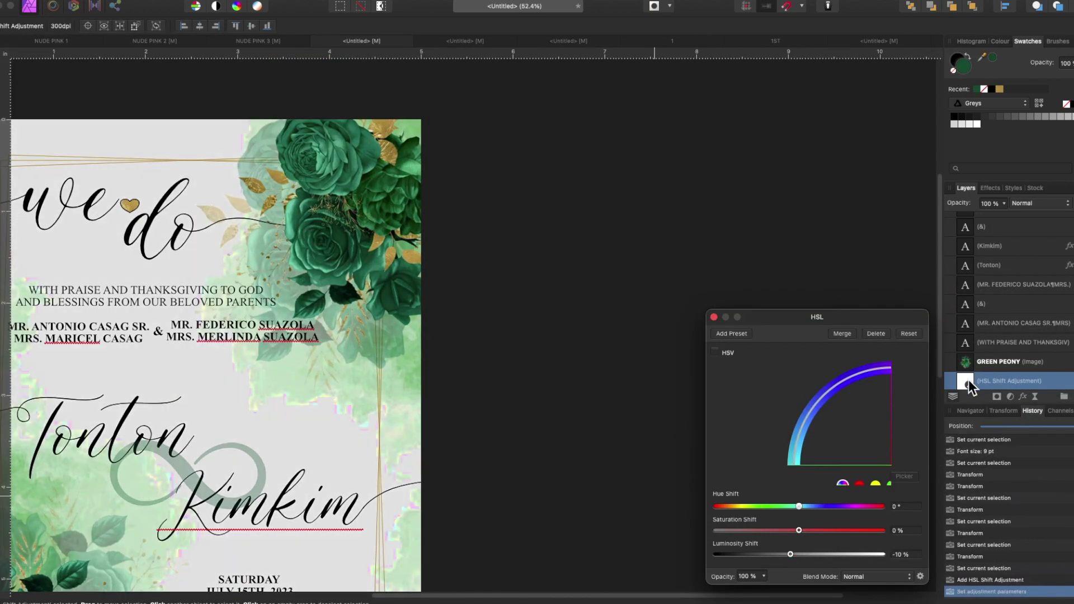
{"action": "left_click_drag", "start_coordinate": [969, 380], "coordinate": [973, 311]}
{"action": "left_click", "coordinate": [971, 304]}
{"action": "scroll", "coordinate": [634, 384], "scroll_direction": "down", "scroll_amount": 5}
{"action": "scroll", "coordinate": [635, 384], "scroll_direction": "left", "scroll_amount": 5}
{"action": "left_click", "coordinate": [970, 321]}
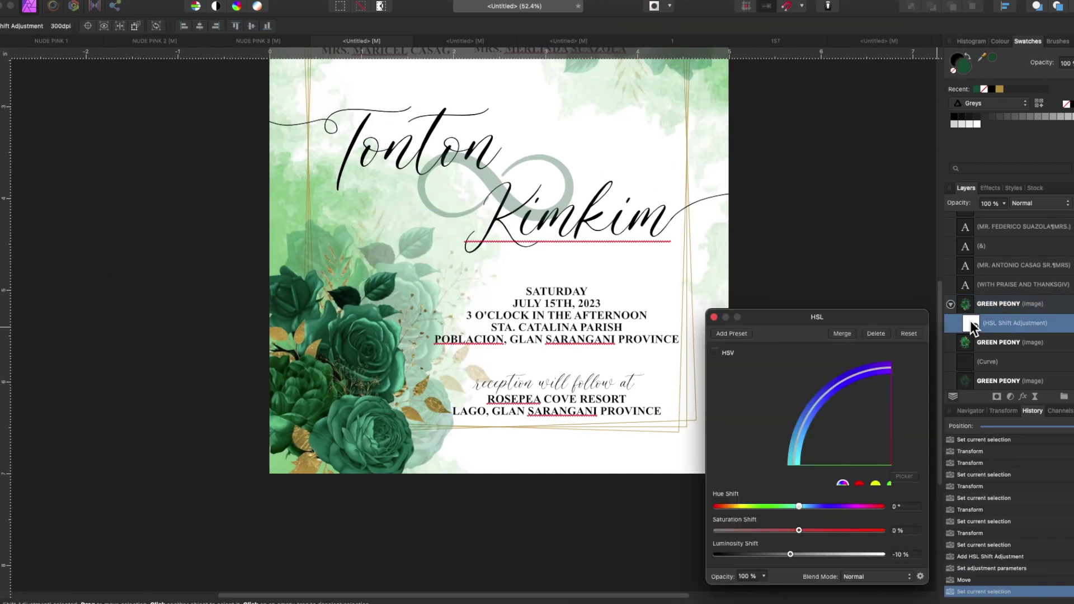
{"action": "left_click_drag", "start_coordinate": [789, 554], "coordinate": [801, 553]}
{"action": "scroll", "coordinate": [592, 489], "scroll_direction": "up", "scroll_amount": 5}
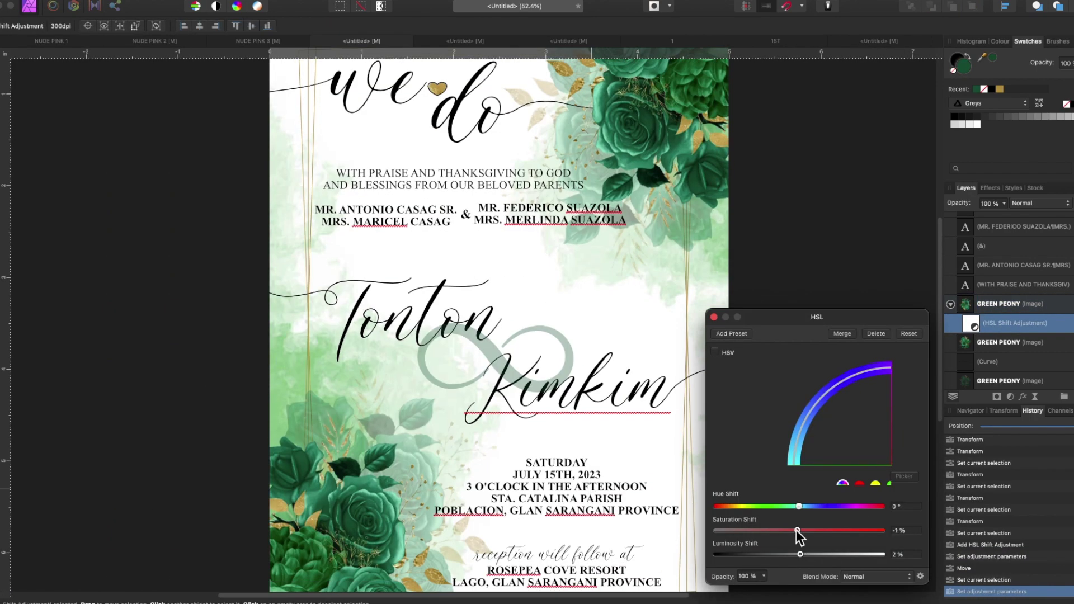
{"action": "key", "text": "Delete"}
- Paste the gold heart from the invitation into the TK monogram document
{"action": "scroll", "coordinate": [544, 342], "scroll_direction": "down", "scroll_amount": 2}
{"action": "left_click", "coordinate": [472, 159]}
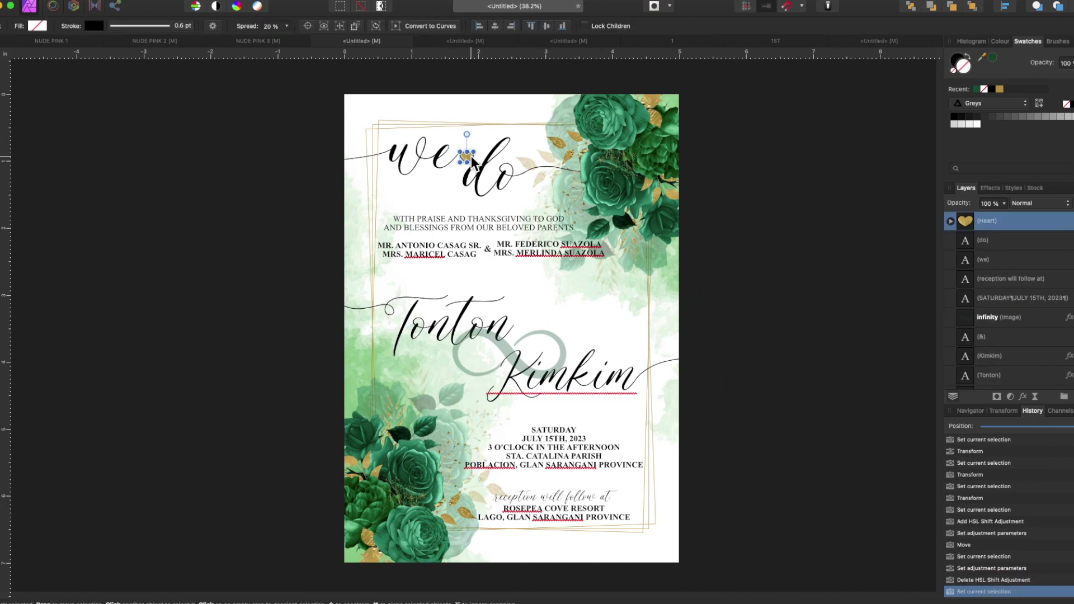
{"action": "left_click", "coordinate": [894, 42]}
{"action": "key", "text": "super+v"}
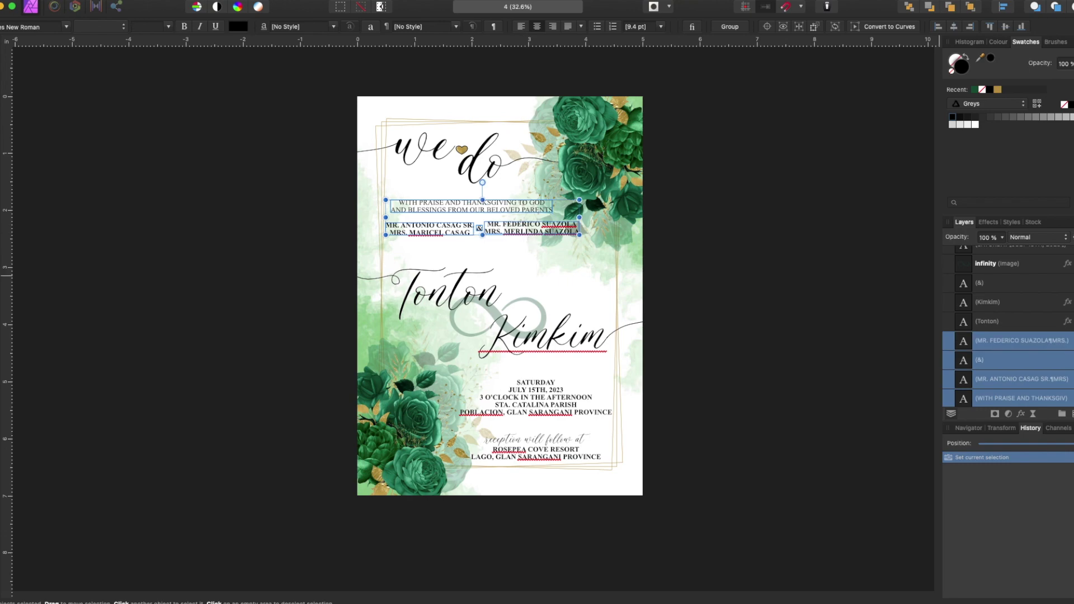
- Hide the parents' text, retype 'do' as 'invited', tilt and reposition the words, and nudge the heart between them
{"action": "left_click", "coordinate": [373, 158]}
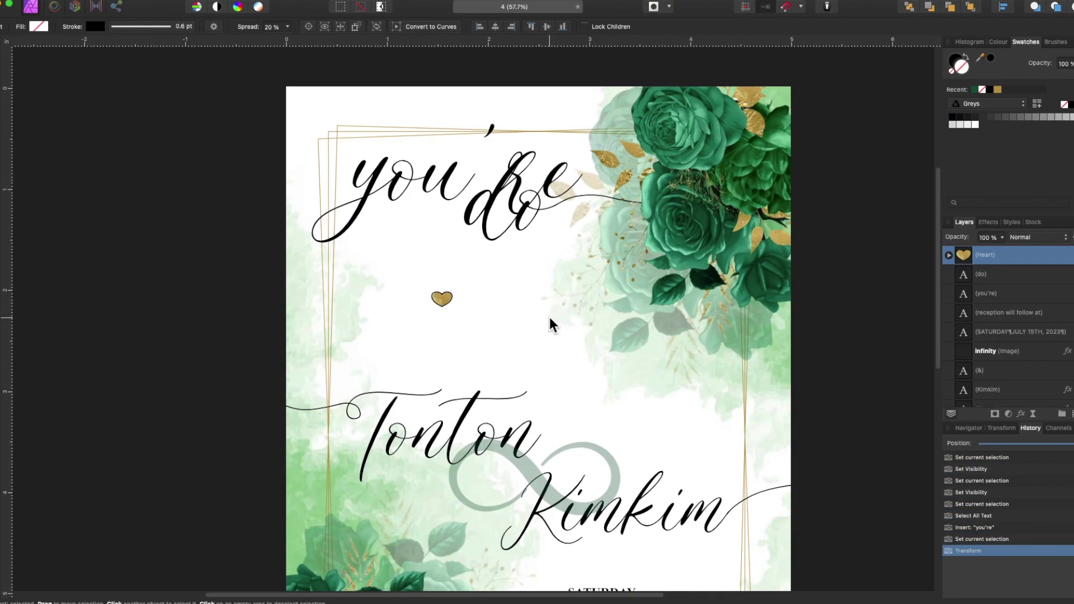
{"action": "key", "text": "super+a"}
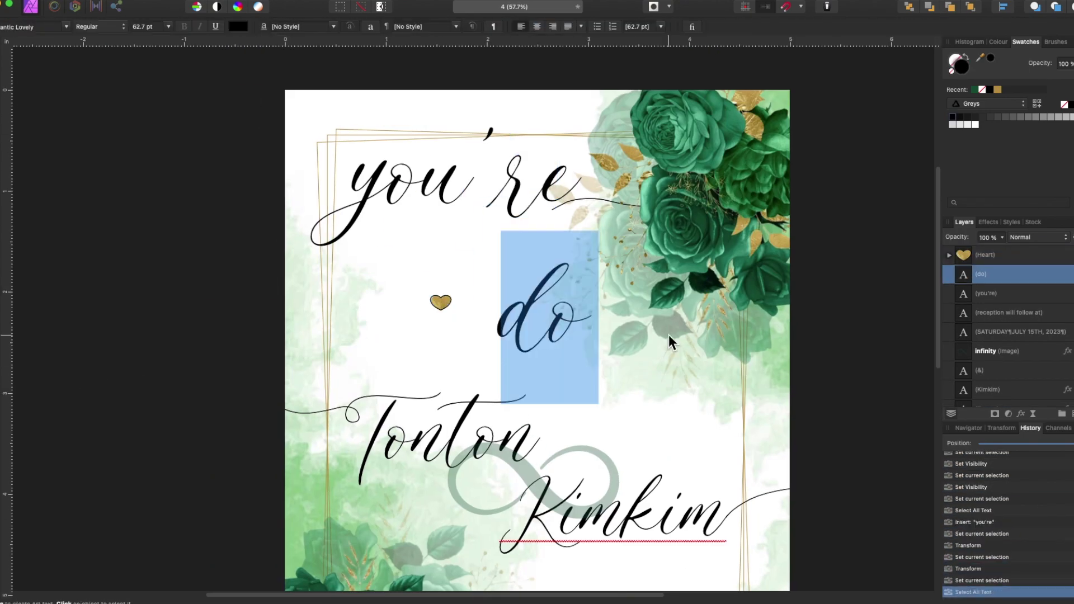
{"action": "type", "text": "invited"}
{"action": "left_click_drag", "start_coordinate": [466, 346], "coordinate": [493, 346]}
{"action": "left_click_drag", "start_coordinate": [442, 224], "coordinate": [520, 219]}
{"action": "left_click_drag", "start_coordinate": [603, 268], "coordinate": [507, 246]}
{"action": "left_click_drag", "start_coordinate": [441, 302], "coordinate": [454, 286]}
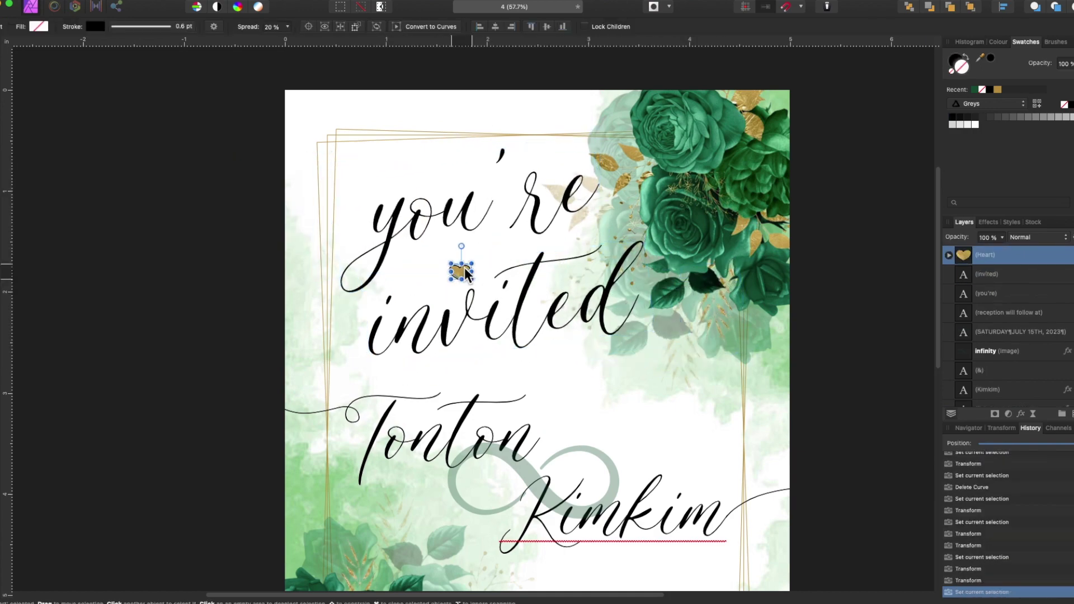
- Draw a new swash curve with the Pen tool and reorder it in the layer stack
{"action": "key", "text": "p"}
{"action": "scroll", "coordinate": [378, 226], "scroll_direction": "up", "scroll_amount": 4}
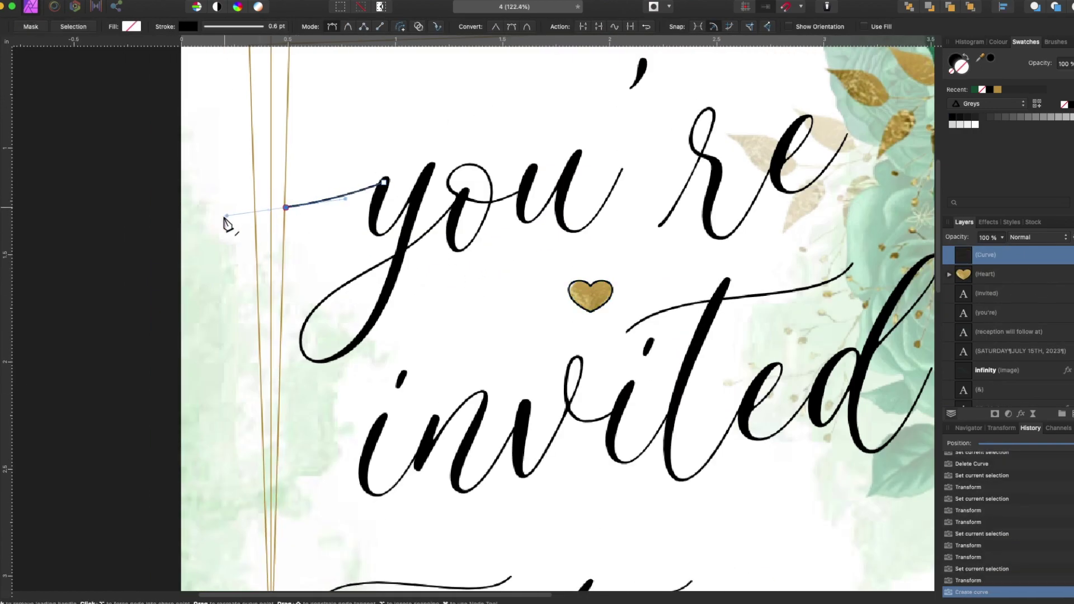
{"action": "scroll", "coordinate": [530, 307], "scroll_direction": "right", "scroll_amount": 8}
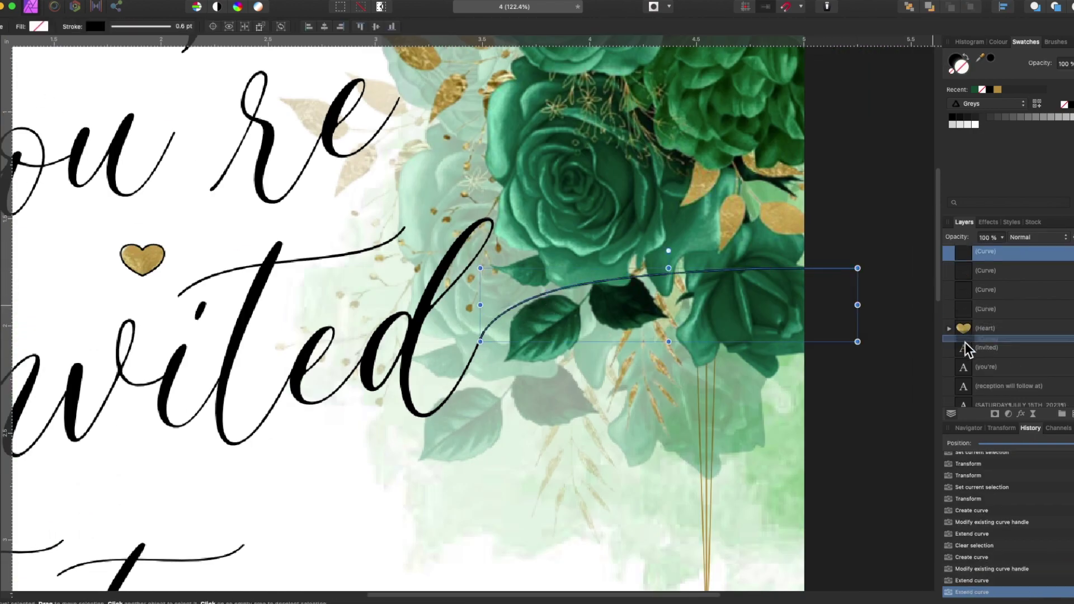
{"action": "left_click_drag", "start_coordinate": [966, 314], "coordinate": [966, 314]}
{"action": "scroll", "coordinate": [352, 449], "scroll_direction": "down", "scroll_amount": 4}
{"action": "scroll", "coordinate": [465, 314], "scroll_direction": "down", "scroll_amount": 3}
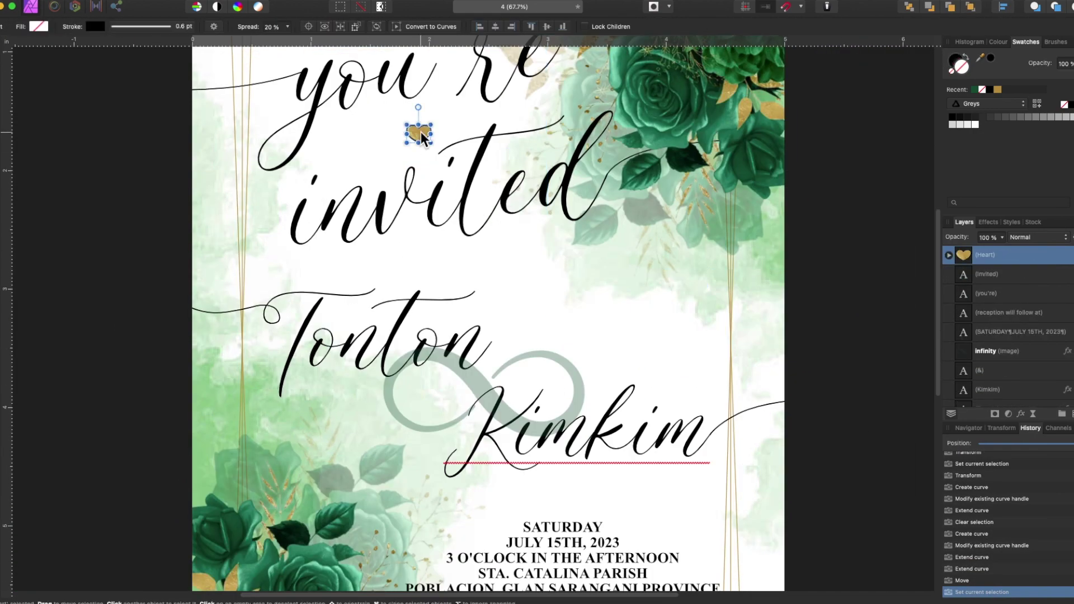
- Select the 'invited' text with its swash curve, then paste a copy of the date text
{"action": "left_click", "coordinate": [447, 196]}
{"action": "left_click", "coordinate": [964, 368]}
{"action": "left_click", "coordinate": [823, 252]}
{"action": "left_click", "coordinate": [1009, 331]}
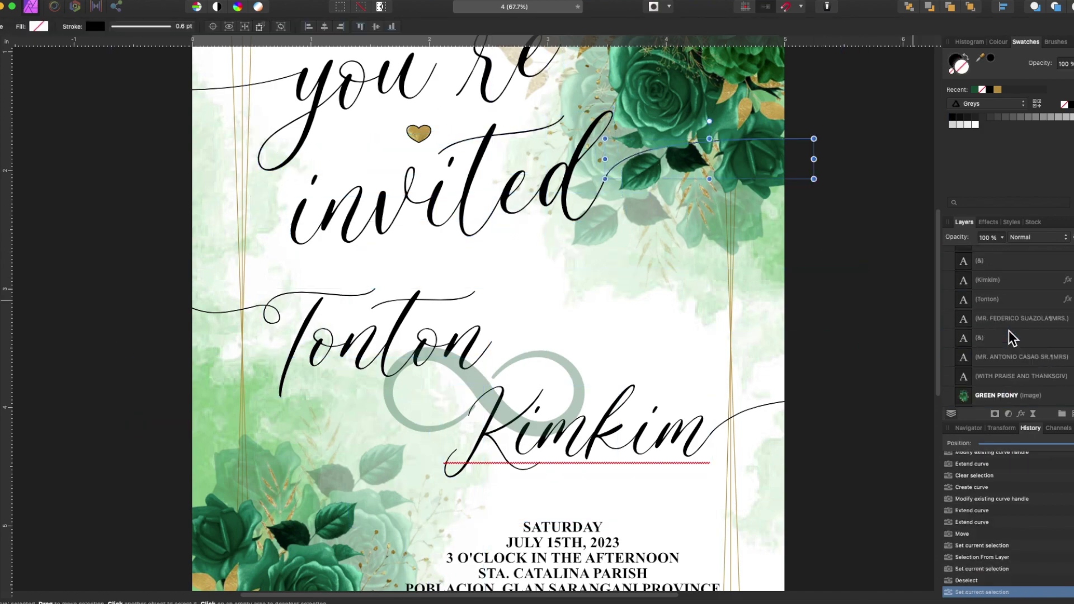
{"action": "left_click", "coordinate": [1016, 325], "text": "shift"}
{"action": "key", "text": "super+d"}
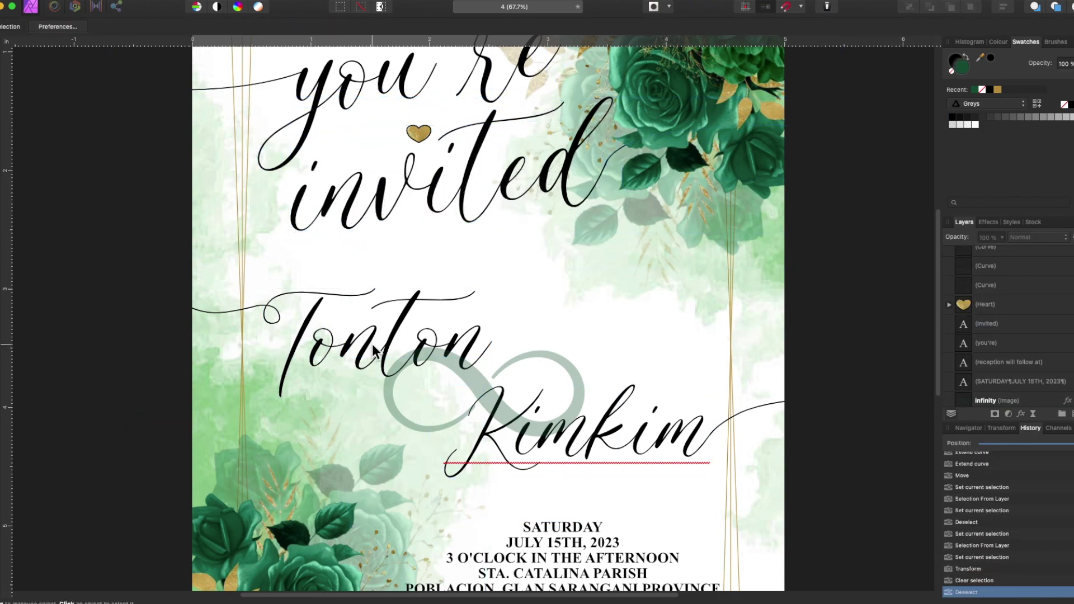
{"action": "scroll", "coordinate": [566, 436], "scroll_direction": "down", "scroll_amount": 3}
{"action": "key", "text": "super+v"}
- Retype the pasted text as 'TOGETHER WITH THEIR FAMILIES' and centre it under the heading
{"action": "double_click", "coordinate": [607, 185]}
{"action": "key", "text": "super+a"}
{"action": "type", "text": "toge"}
{"action": "key", "text": "super+a"}
{"action": "type", "text": "TOGETHER WITH THEIR FAMILIES"}
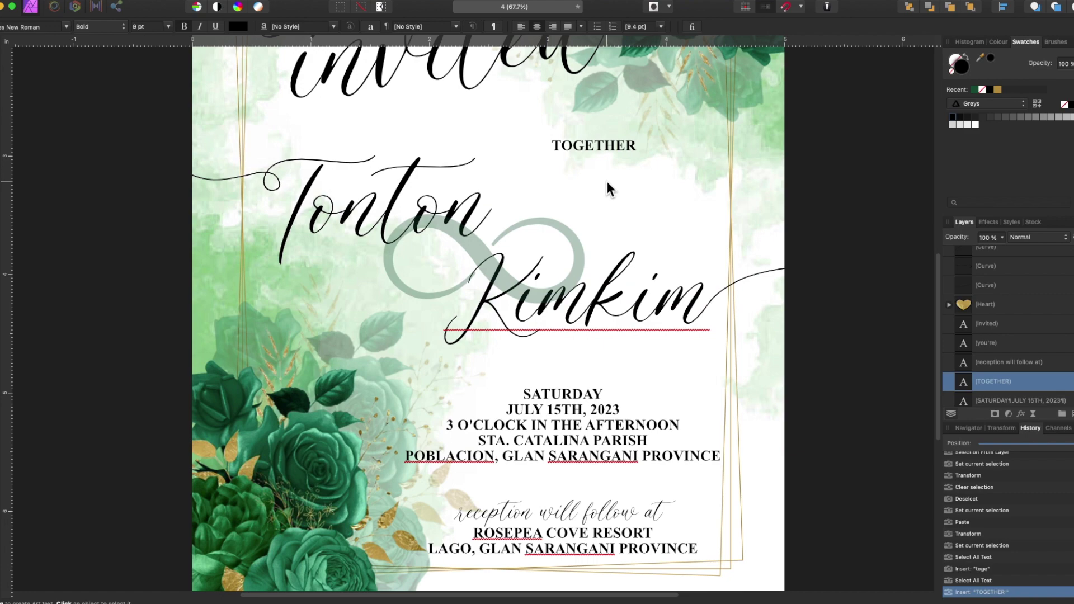
{"action": "left_click_drag", "start_coordinate": [560, 147], "coordinate": [454, 121]}
- Delete the swashes beside Tonton and trailing Kimkim
{"action": "scroll", "coordinate": [576, 432], "scroll_direction": "down", "scroll_amount": 3}
{"action": "scroll", "coordinate": [637, 488], "scroll_direction": "up", "scroll_amount": 1}
{"action": "left_click", "coordinate": [315, 285]}
{"action": "key", "text": "Delete"}
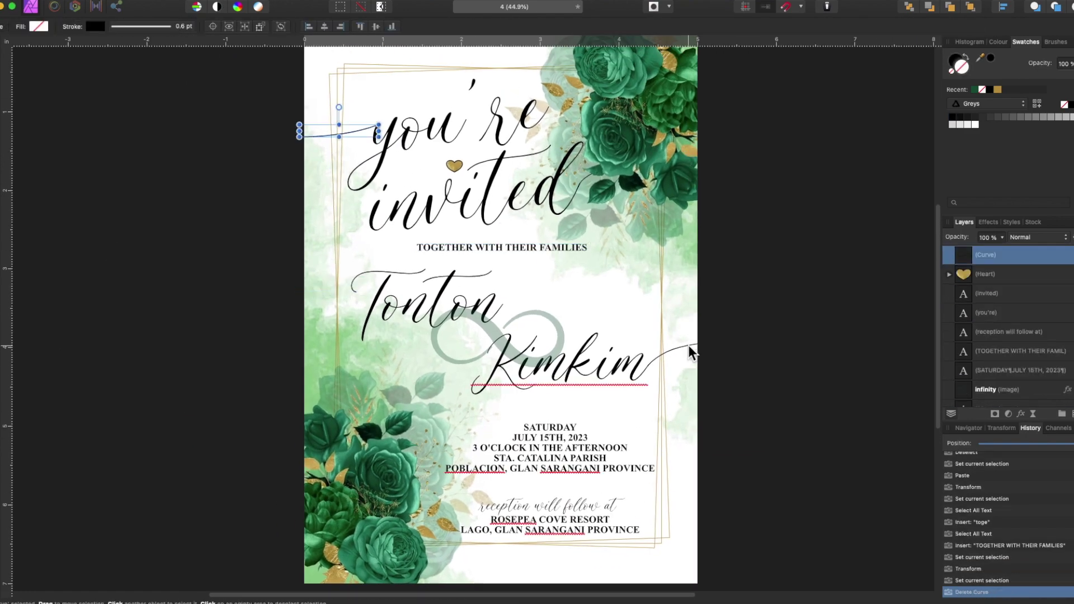
{"action": "left_click", "coordinate": [690, 350]}
{"action": "key", "text": "Delete"}
{"action": "left_click", "coordinate": [378, 322]}
- Set Tonton to 40 pt and hide the infinity image
{"action": "left_click", "coordinate": [427, 307]}
{"action": "left_click", "coordinate": [142, 26]}
{"action": "type", "text": "40"}
{"action": "key", "text": "Return"}
{"action": "left_click", "coordinate": [401, 316]}
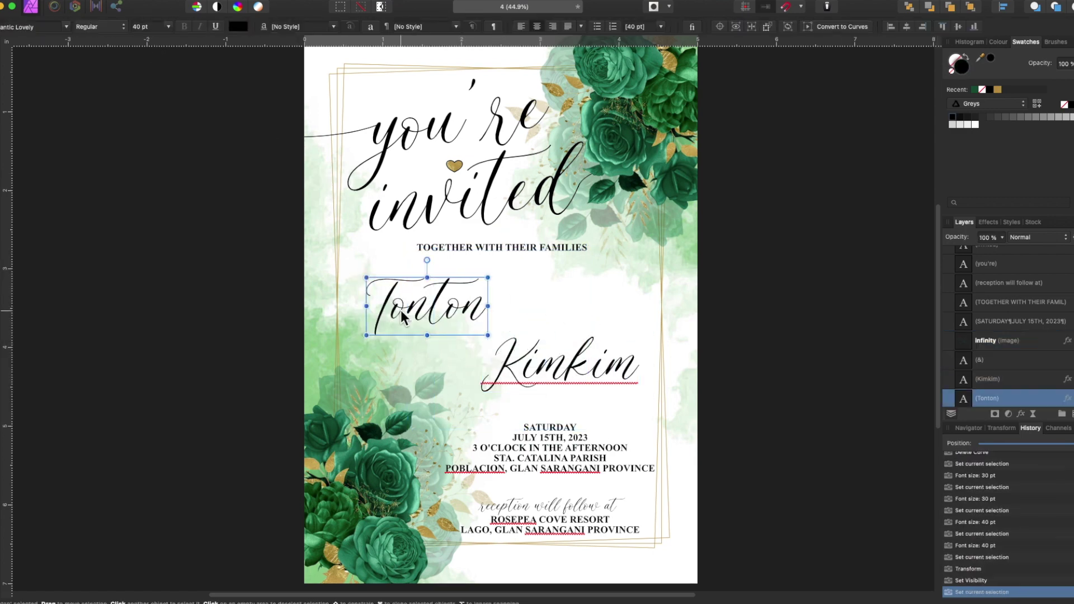
- Duplicate the Tonton frame to the right and retype the copy as 'and'
{"action": "key", "text": "ctrl+c"}
{"action": "key", "text": "ctrl+v"}
{"action": "left_click_drag", "start_coordinate": [476, 322], "coordinate": [632, 331]}
{"action": "double_click", "coordinate": [582, 306]}
{"action": "key", "text": "ctrl+a"}
{"action": "type", "text": "and"}
- Lower the TOGETHER line, move Kimkim beside Tonton, hide 'and', and show the infinity sign behind the names
{"action": "scroll", "coordinate": [551, 391], "scroll_direction": "up", "scroll_amount": 3}
{"action": "left_click", "coordinate": [488, 175]}
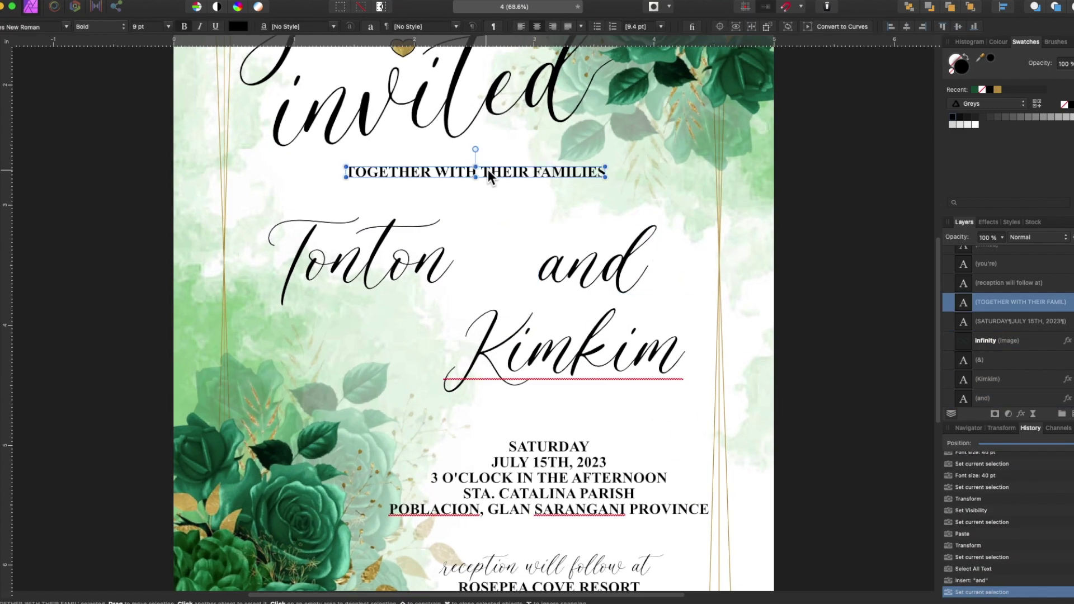
{"action": "left_click_drag", "start_coordinate": [495, 175], "coordinate": [491, 196]}
{"action": "left_click", "coordinate": [396, 275]}
{"action": "left_click_drag", "start_coordinate": [560, 350], "coordinate": [585, 310]}
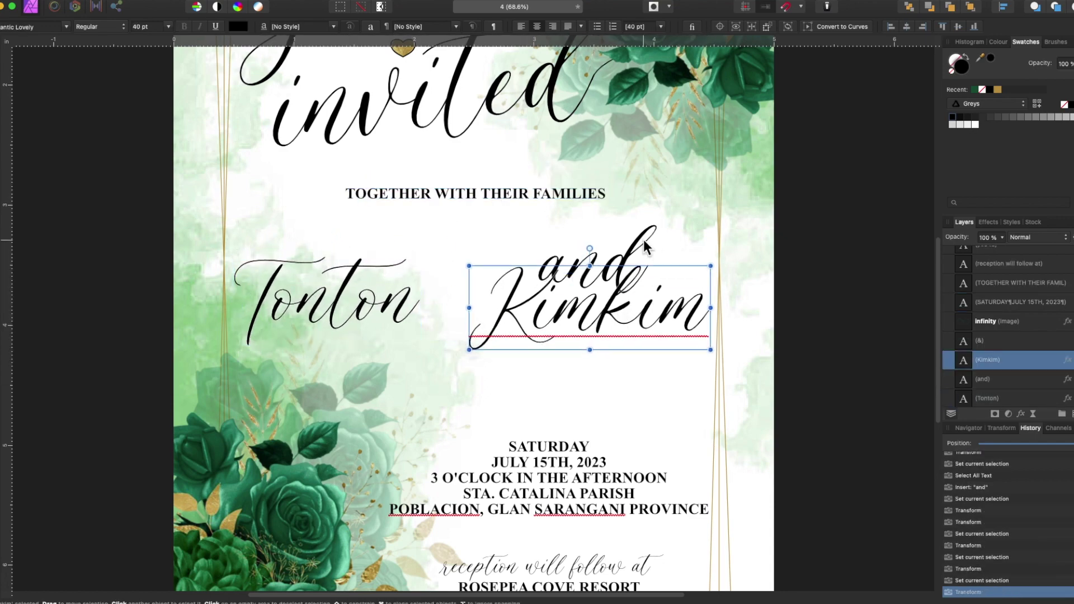
{"action": "left_click_drag", "start_coordinate": [538, 263], "coordinate": [442, 380]}
{"action": "left_click", "coordinate": [1066, 379]}
{"action": "left_click", "coordinate": [996, 322]}
{"action": "left_click_drag", "start_coordinate": [504, 303], "coordinate": [448, 303]}
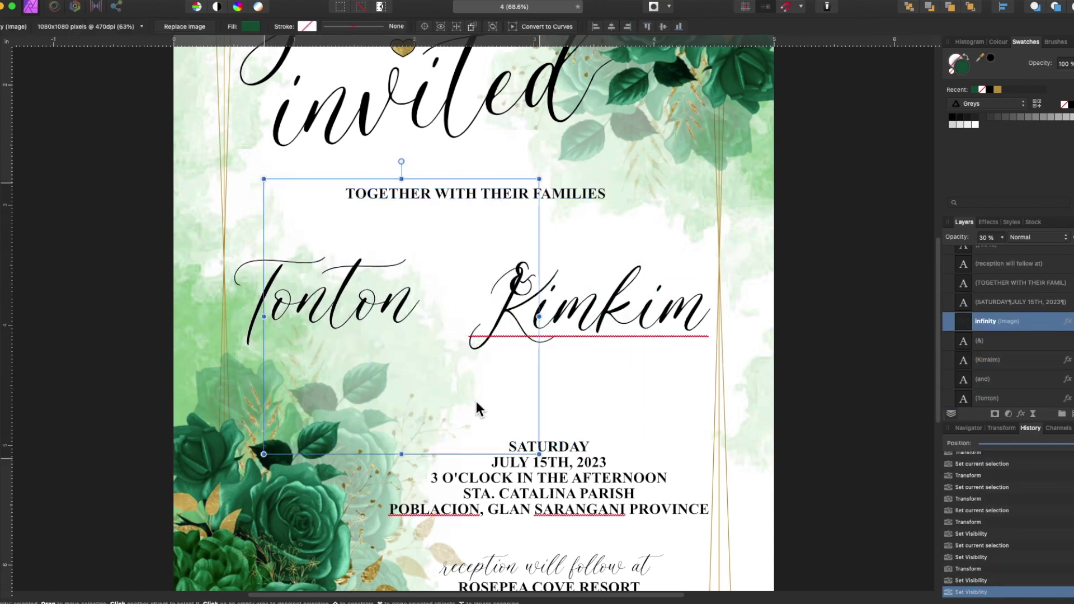
{"action": "left_click", "coordinate": [536, 283]}
- Flip the two peony images horizontally and position them at the top-left
{"action": "scroll", "coordinate": [573, 431], "scroll_direction": "up", "scroll_amount": 2}
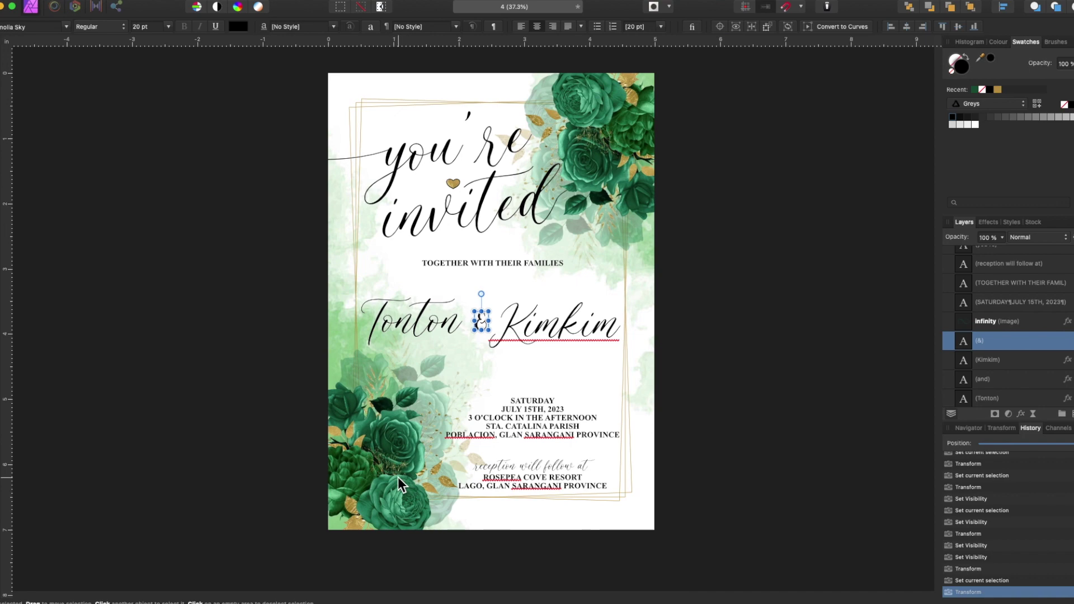
{"action": "left_click", "coordinate": [409, 470]}
{"action": "left_click", "coordinate": [595, 140]}
{"action": "left_click", "coordinate": [669, 247], "text": "shift"}
{"action": "right_click", "coordinate": [670, 248]}
{"action": "left_click", "coordinate": [703, 283]}
{"action": "left_click_drag", "start_coordinate": [401, 189], "coordinate": [424, 189]}
- Move 'you're invited' up and to the right
{"action": "left_click", "coordinate": [426, 189]}
{"action": "left_click_drag", "start_coordinate": [470, 216], "coordinate": [674, 184]}
{"action": "left_click", "coordinate": [411, 159]}
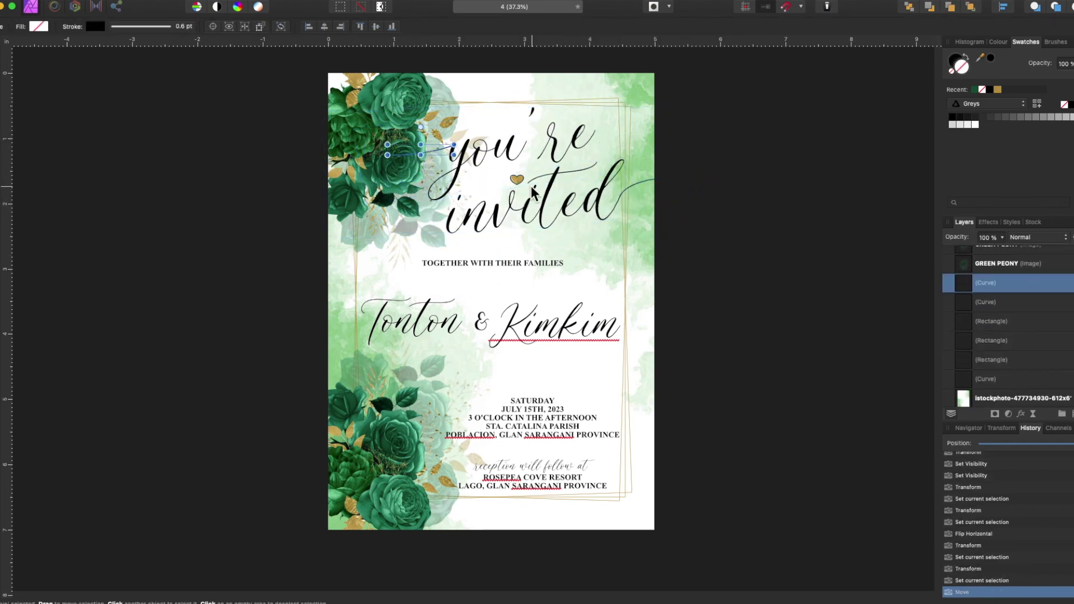
{"action": "left_click", "coordinate": [506, 260]}
{"action": "left_click", "coordinate": [991, 335]}
{"action": "left_click", "coordinate": [990, 353], "text": "shift"}
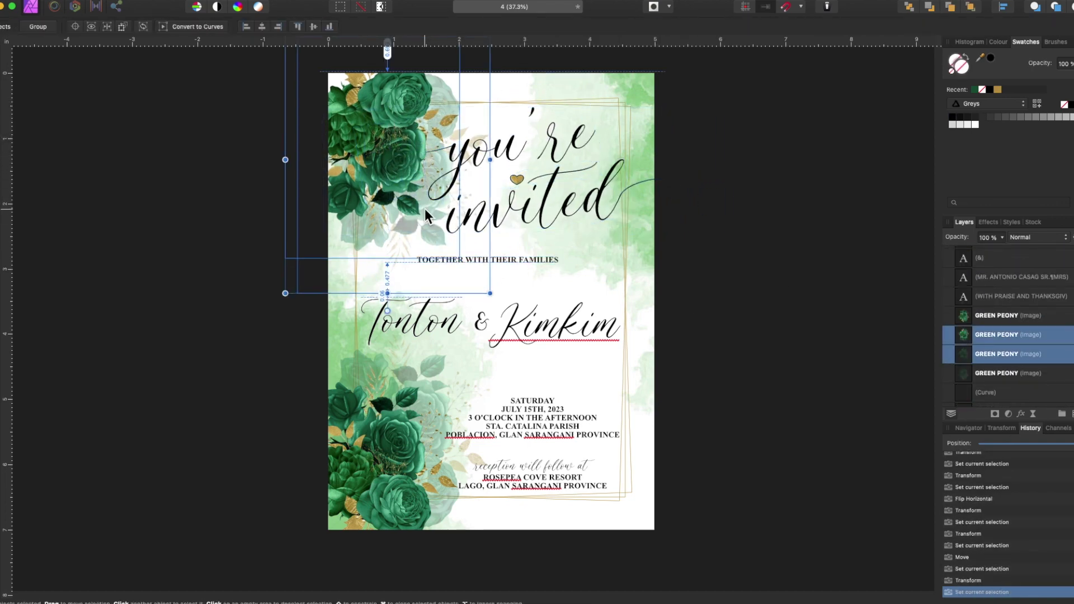
{"action": "left_click", "coordinate": [552, 150]}
{"action": "left_click", "coordinate": [656, 251]}
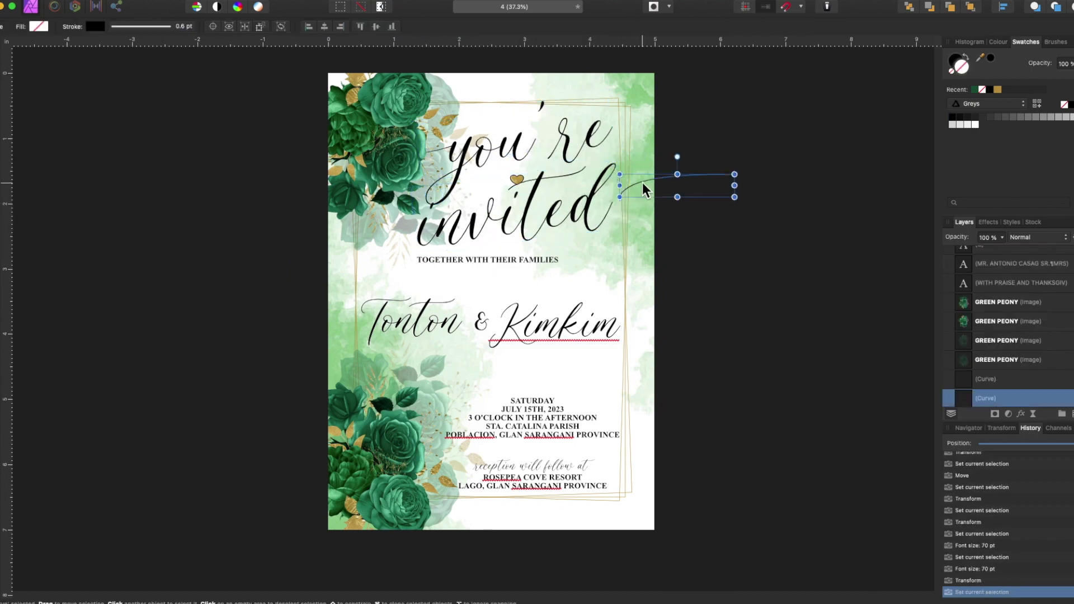
{"action": "scroll", "coordinate": [655, 252], "scroll_direction": "up", "scroll_amount": 5}
{"action": "scroll", "coordinate": [514, 175], "scroll_direction": "down", "scroll_amount": 3}
- Move Kimkim down and left, undoing the accidental enlargement of the gold heart
{"action": "left_click", "coordinate": [513, 174]}
{"action": "left_click_drag", "start_coordinate": [468, 280], "coordinate": [468, 288]}
{"action": "scroll", "coordinate": [468, 289], "scroll_direction": "down", "scroll_amount": 3}
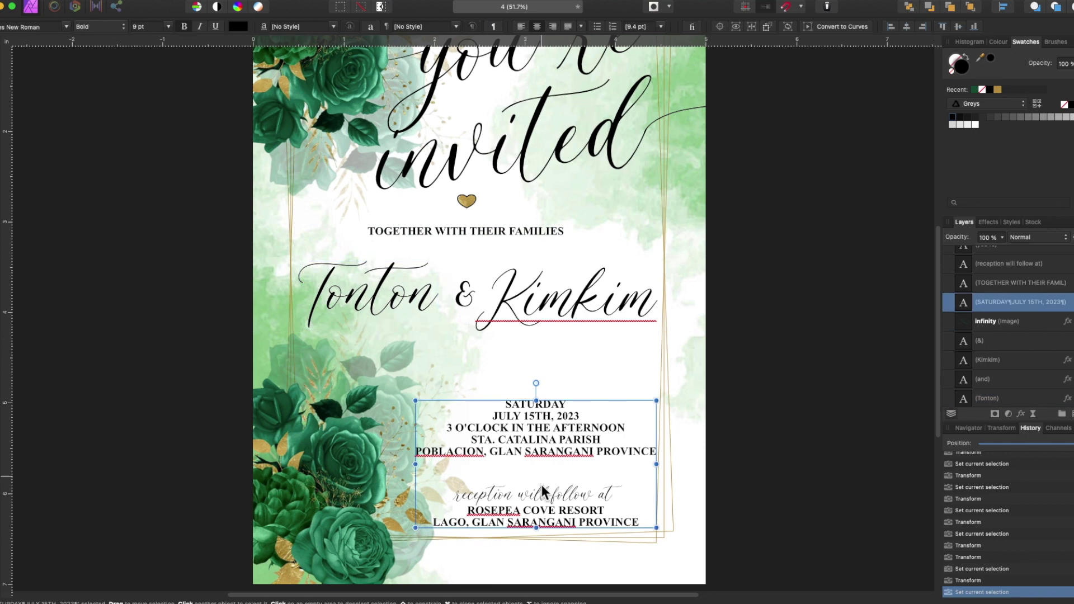
{"action": "left_click", "coordinate": [526, 467]}
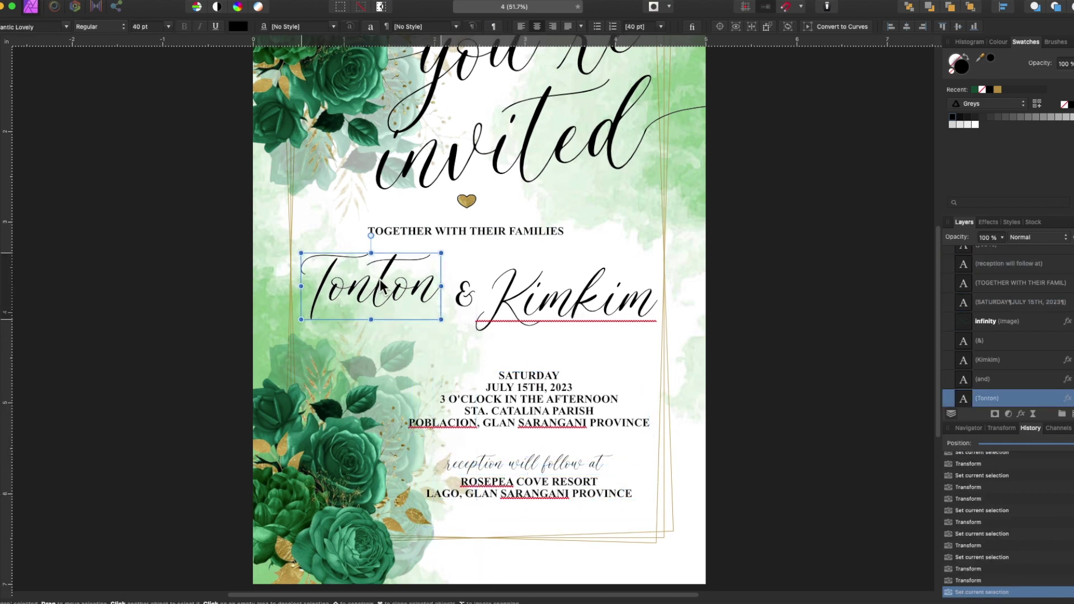
{"action": "left_click_drag", "start_coordinate": [538, 297], "coordinate": [529, 326]}
{"action": "left_click", "coordinate": [469, 203]}
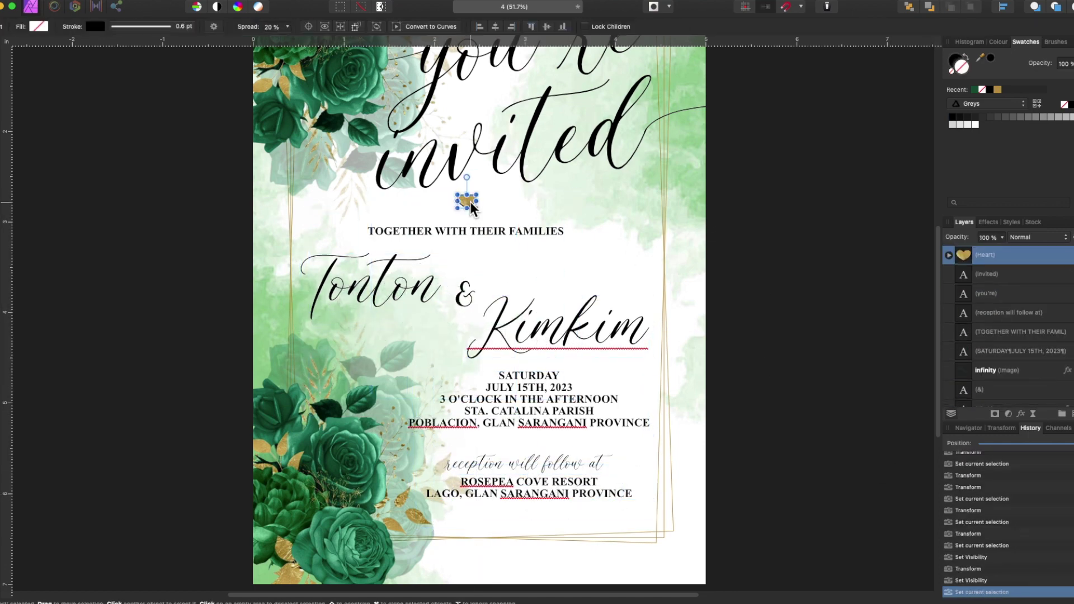
{"action": "key", "text": "super+z"}
- Pull Tonton and Kimkim closer and select them together with the infinity sign
{"action": "left_click", "coordinate": [613, 334]}
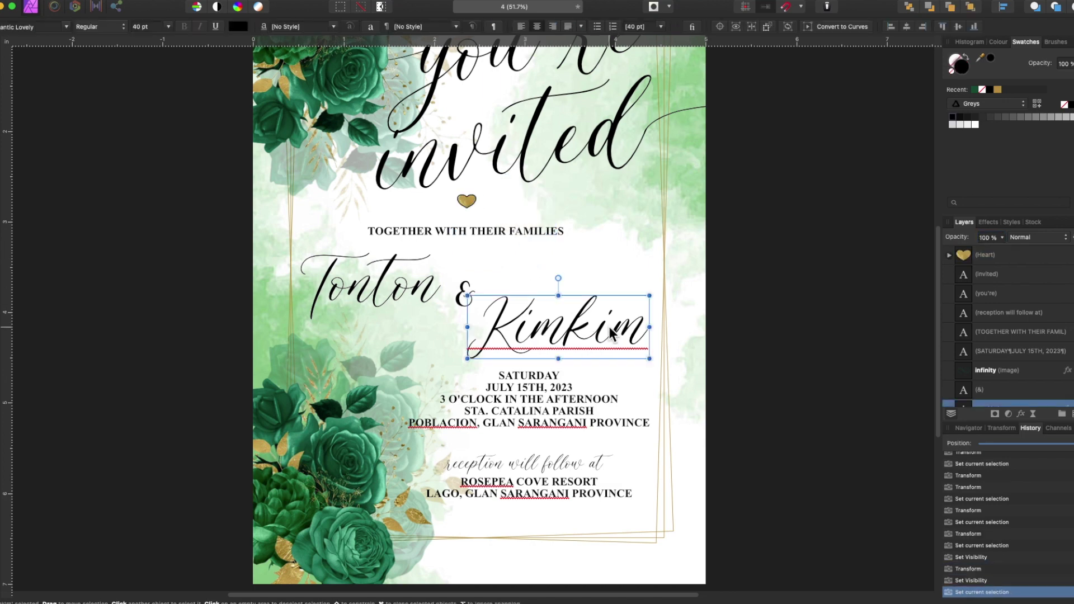
{"action": "left_click_drag", "start_coordinate": [430, 291], "coordinate": [460, 308]}
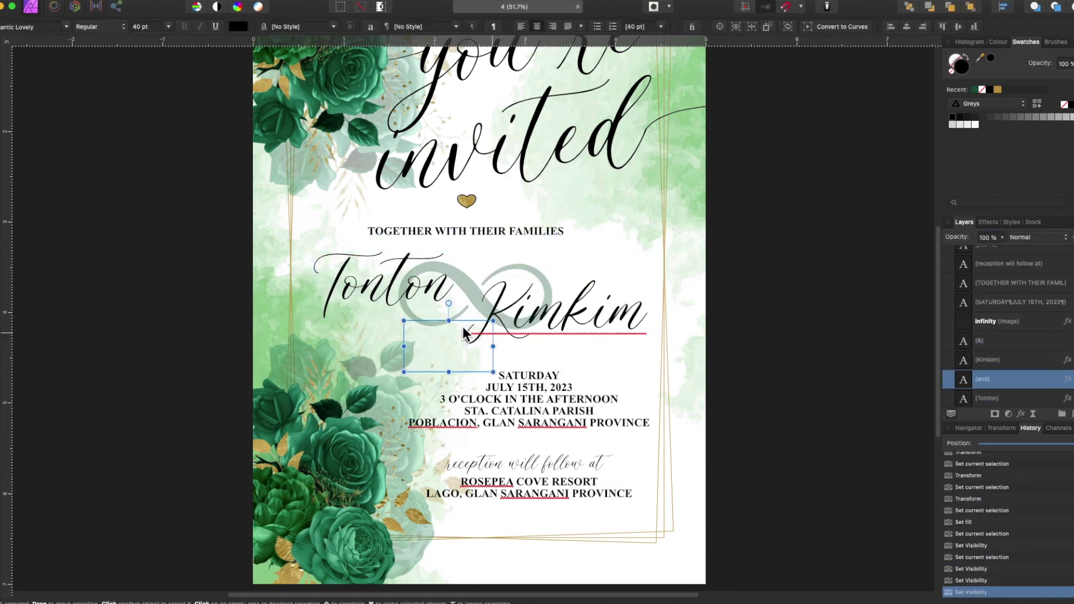
{"action": "left_click_drag", "start_coordinate": [365, 471], "coordinate": [367, 473]}
{"action": "left_click", "coordinate": [809, 335]}
{"action": "left_click", "coordinate": [391, 297], "text": "shift"}
{"action": "left_click", "coordinate": [618, 328], "text": "shift"}
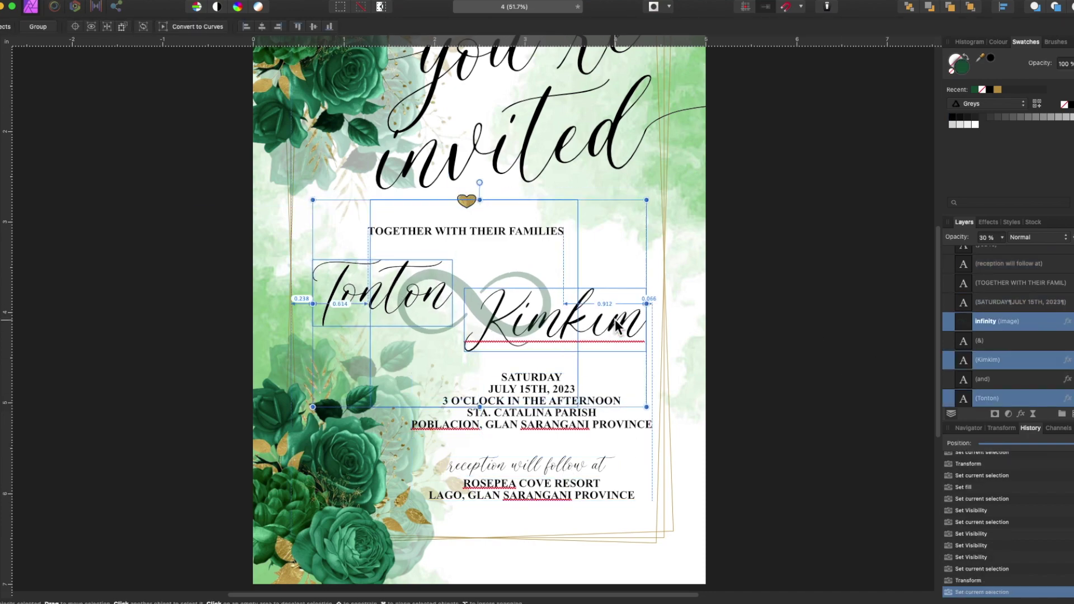
- Retype the pasted families copy as 'INVITE YOU TO JOIN THEM' / 'IN THE CELEBRATION OF THEIR MARRIAGE'
{"action": "left_click", "coordinate": [832, 311]}
{"action": "key", "text": "super+minus"}
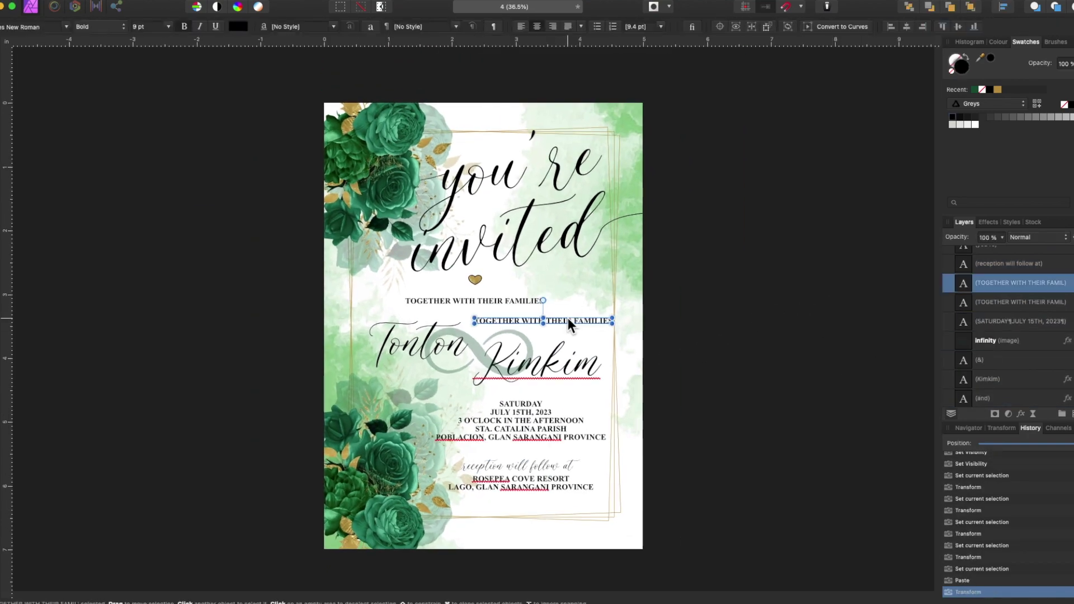
{"action": "scroll", "coordinate": [568, 323], "scroll_direction": "up", "scroll_amount": 4}
{"action": "double_click", "coordinate": [478, 324]}
{"action": "key", "text": "super+a"}
{"action": "type", "text": "INVITE YU"}
{"action": "key", "text": "BackSpace"}
{"action": "type", "text": "OU TO JOIN THEM"}
{"action": "key", "text": "Return"}
{"action": "type", "text": "IN THE CELEBRATI"}
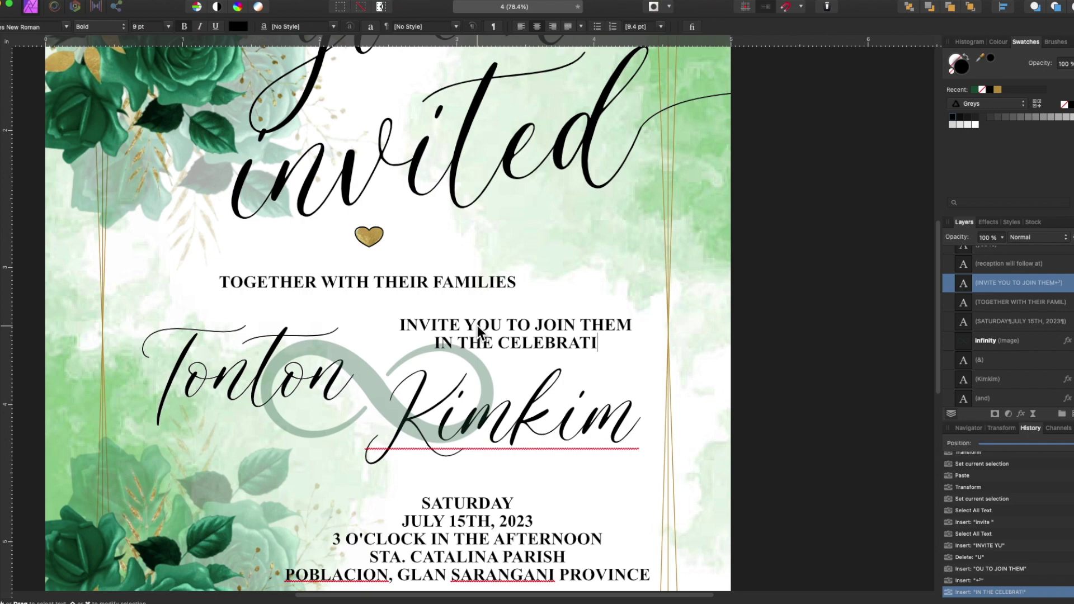
{"action": "type", "text": "ON OF THEIR MARRIAGE"}
- Join SATURDAY onto the date line with a comma and remove the blank line above ROSEPEA
{"action": "scroll", "coordinate": [478, 324], "scroll_direction": "down", "scroll_amount": 3}
{"action": "left_click", "coordinate": [399, 405]}
{"action": "key", "text": "BackSpace"}
{"action": "type", "text": ","}
{"action": "scroll", "coordinate": [423, 462], "scroll_direction": "down", "scroll_amount": 1}
{"action": "left_click", "coordinate": [425, 462]}
{"action": "key", "text": "BackSpace"}
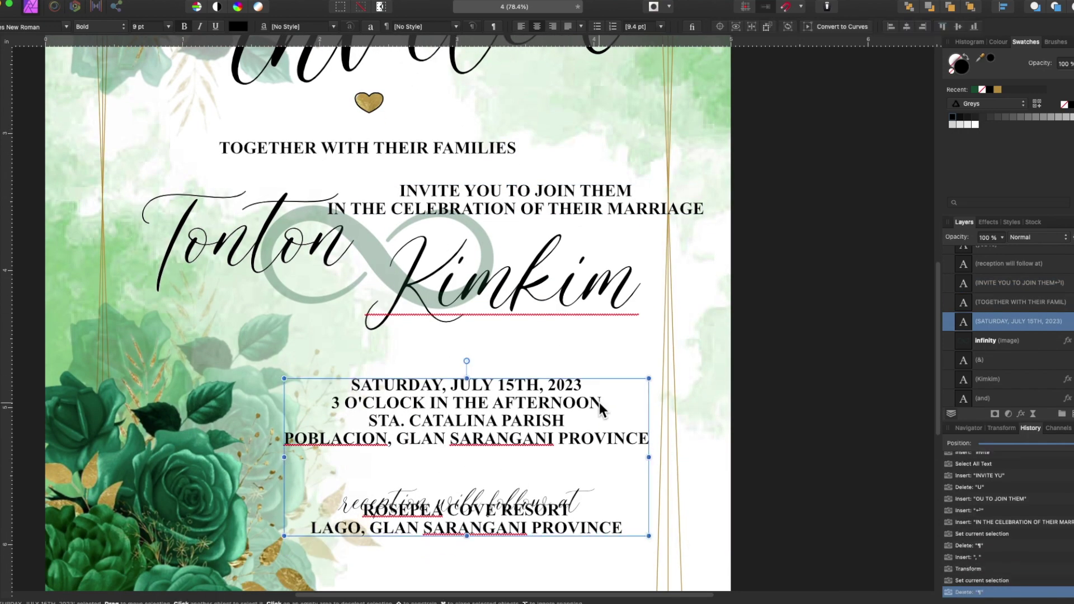
- Move the details block lower and place the INVITE lines beneath the names
{"action": "scroll", "coordinate": [520, 408], "scroll_direction": "down", "scroll_amount": 3}
{"action": "left_click", "coordinate": [520, 407]}
{"action": "left_click_drag", "start_coordinate": [521, 408], "coordinate": [524, 420]}
{"action": "scroll", "coordinate": [524, 421], "scroll_direction": "up", "scroll_amount": 3}
{"action": "left_click_drag", "start_coordinate": [475, 235], "coordinate": [438, 351]}
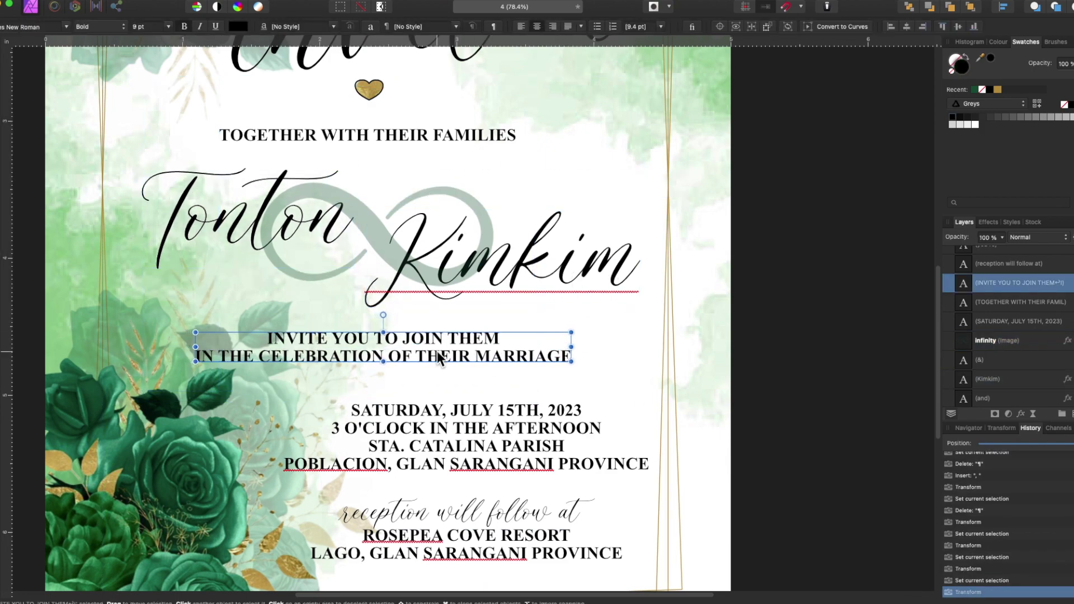
{"action": "scroll", "coordinate": [435, 350], "scroll_direction": "up", "scroll_amount": 3}
{"action": "scroll", "coordinate": [365, 248], "scroll_direction": "down", "scroll_amount": 5}
{"action": "left_click", "coordinate": [476, 448], "text": "shift"}
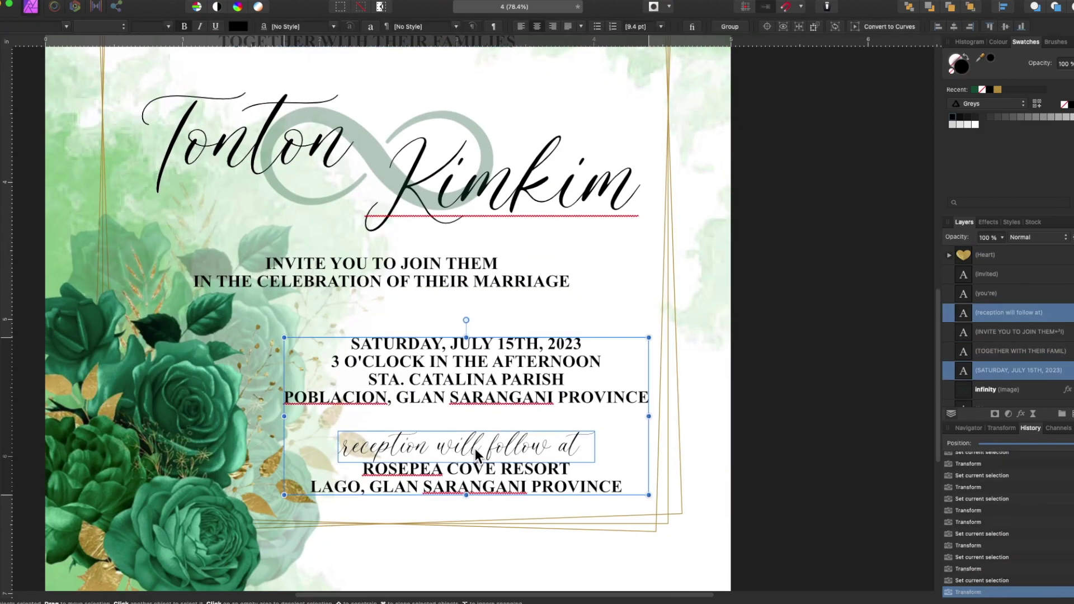
{"action": "key", "text": "super+0"}
{"action": "scroll", "coordinate": [1001, 336], "scroll_direction": "down", "scroll_amount": 5}
{"action": "left_click", "coordinate": [1012, 378]}
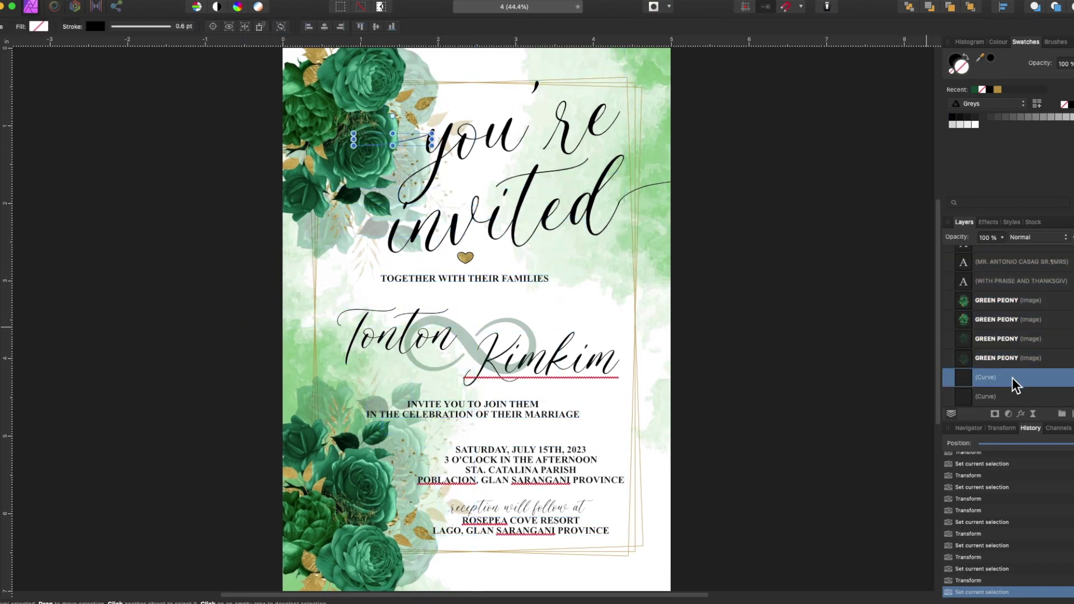
- Nudge the selected decorative curve beside the title up slightly with Shift+Up
{"action": "key", "text": "shift+Up"}
{"action": "key", "text": "shift+Up"}
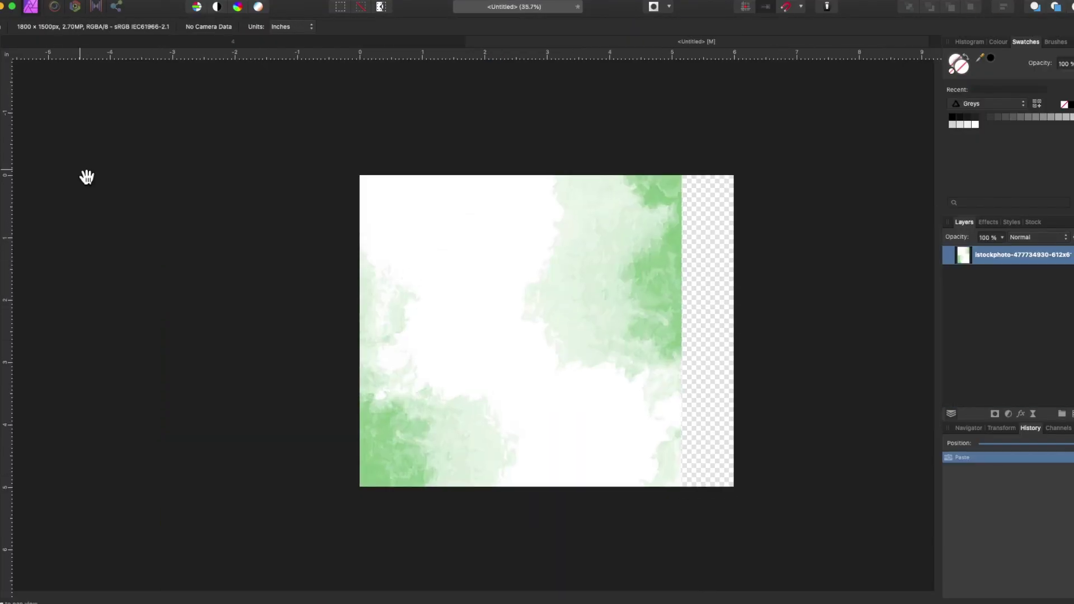
- Position the watercolour background, rotate it a quarter turn, and move the peony copy to the top-right corner
{"action": "left_click_drag", "start_coordinate": [699, 487], "coordinate": [608, 454]}
{"action": "left_click", "coordinate": [570, 490]}
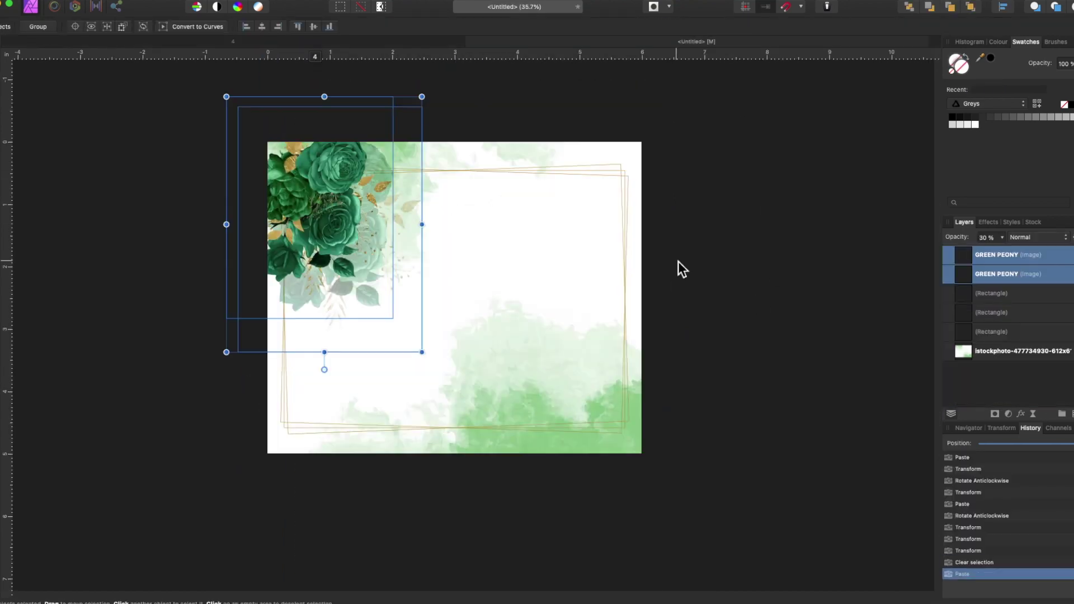
{"action": "left_click_drag", "start_coordinate": [582, 207], "coordinate": [608, 207]}
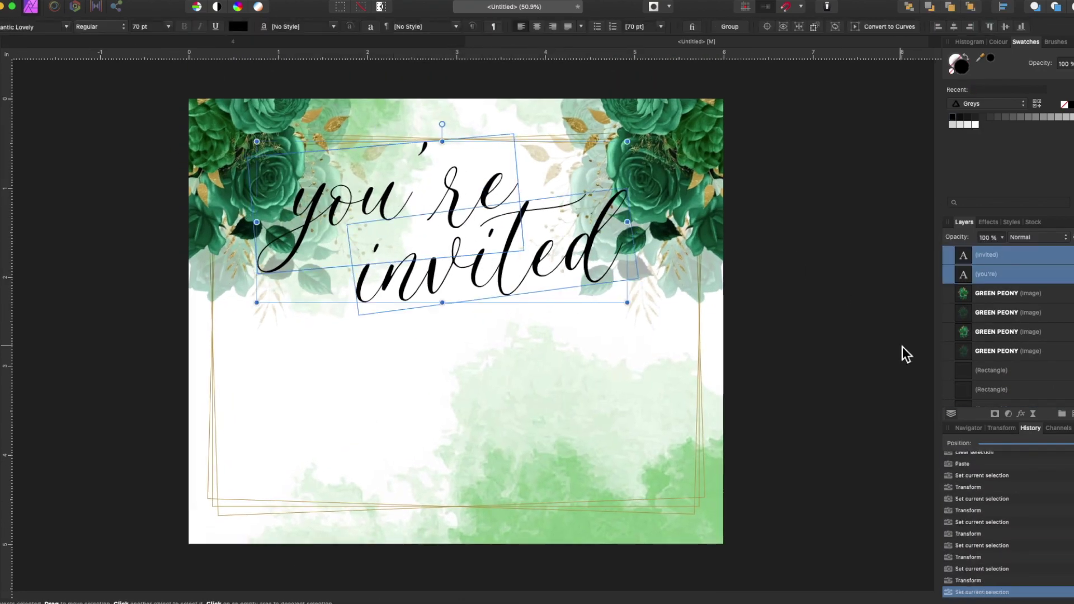
- Adjust the layer effect radius on the title text, then paste the copied invitation elements
{"action": "left_click", "coordinate": [720, 367]}
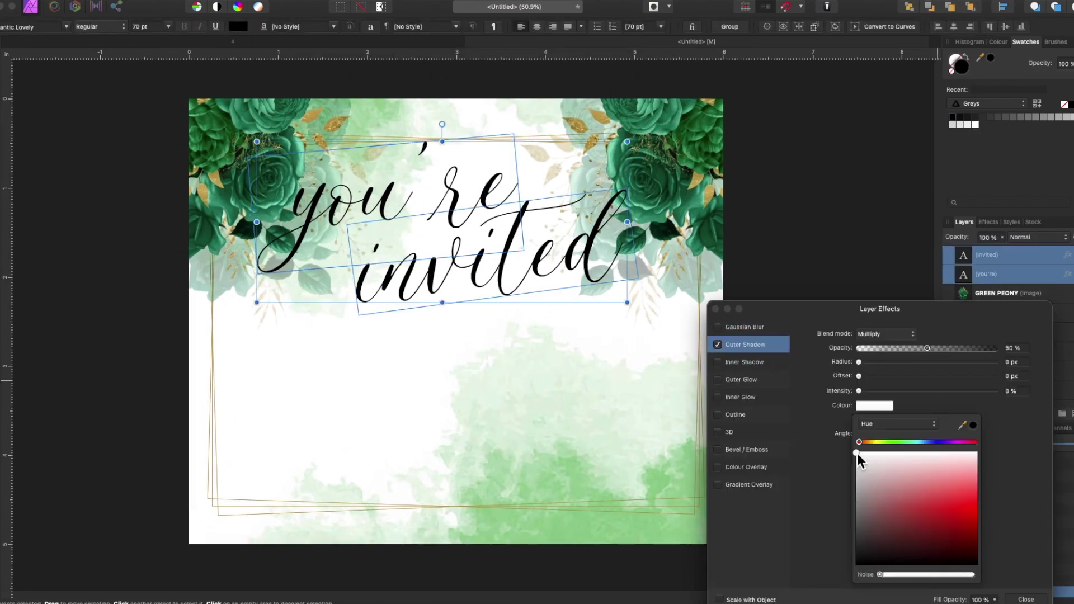
{"action": "left_click_drag", "start_coordinate": [860, 362], "coordinate": [878, 365]}
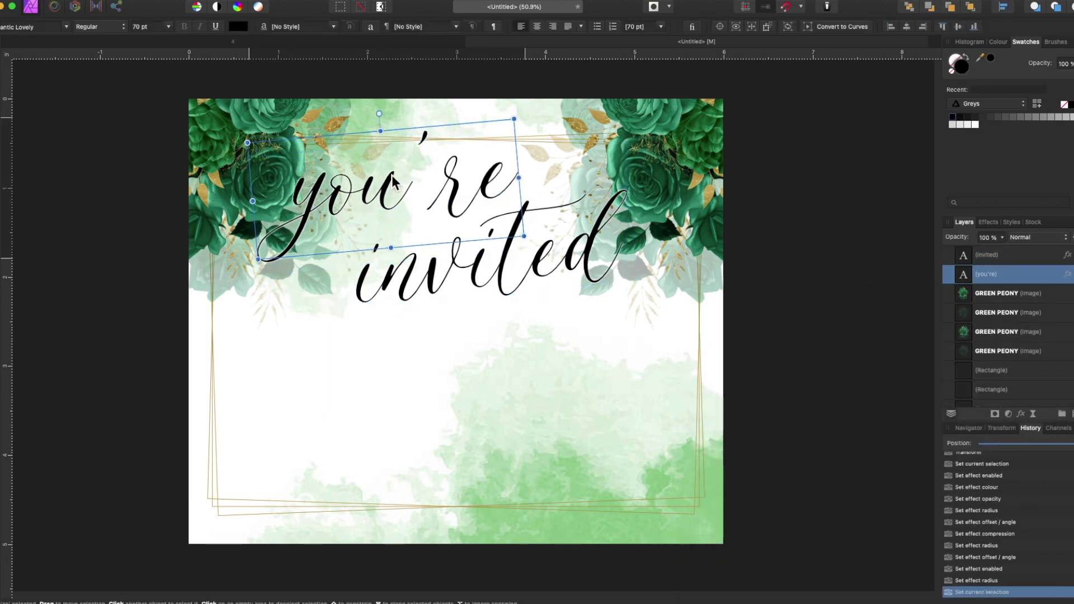
{"action": "left_click", "coordinate": [490, 253]}
{"action": "key", "text": "super+v"}
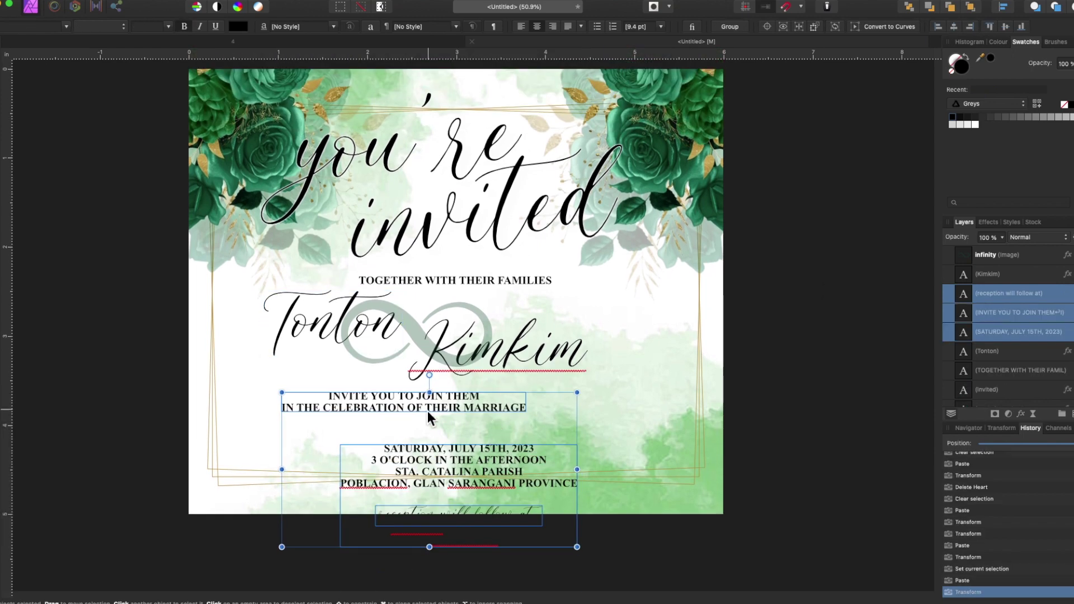
- Centre the INVITE block, move the date block up, and reposition Tonton and Kimkim on the card
{"action": "left_click", "coordinate": [414, 406]}
{"action": "left_click_drag", "start_coordinate": [403, 401], "coordinate": [444, 394]}
{"action": "left_click_drag", "start_coordinate": [431, 456], "coordinate": [427, 434]}
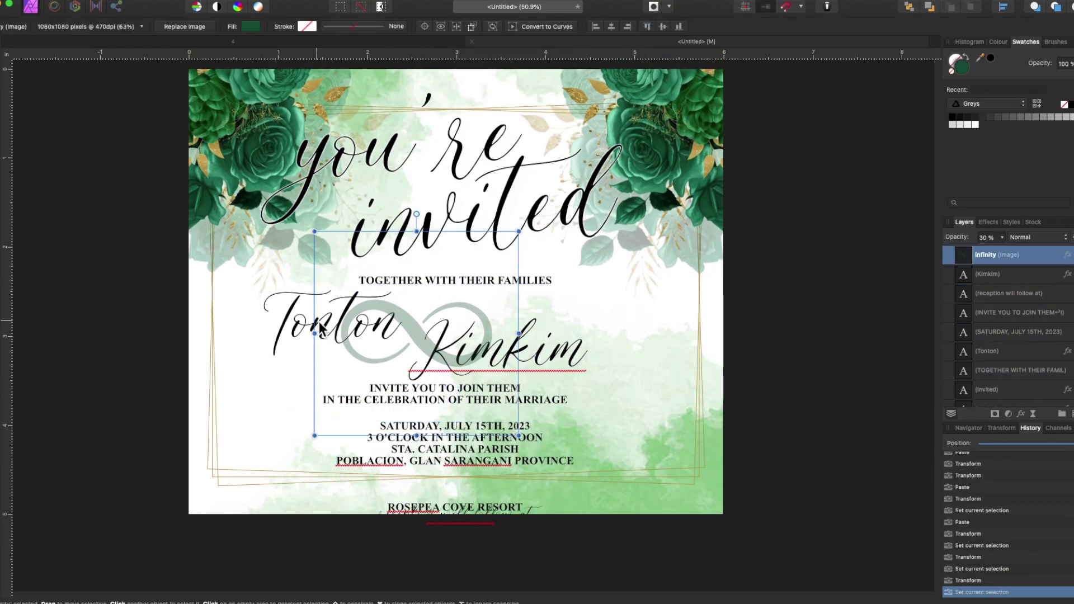
{"action": "left_click_drag", "start_coordinate": [322, 329], "coordinate": [327, 338]}
{"action": "left_click_drag", "start_coordinate": [504, 342], "coordinate": [519, 329]}
- Make a copy of the families line in Baskerville 20 pt for the bold names and duplicate it
{"action": "left_click", "coordinate": [456, 279]}
{"action": "key", "text": "ctrl+v"}
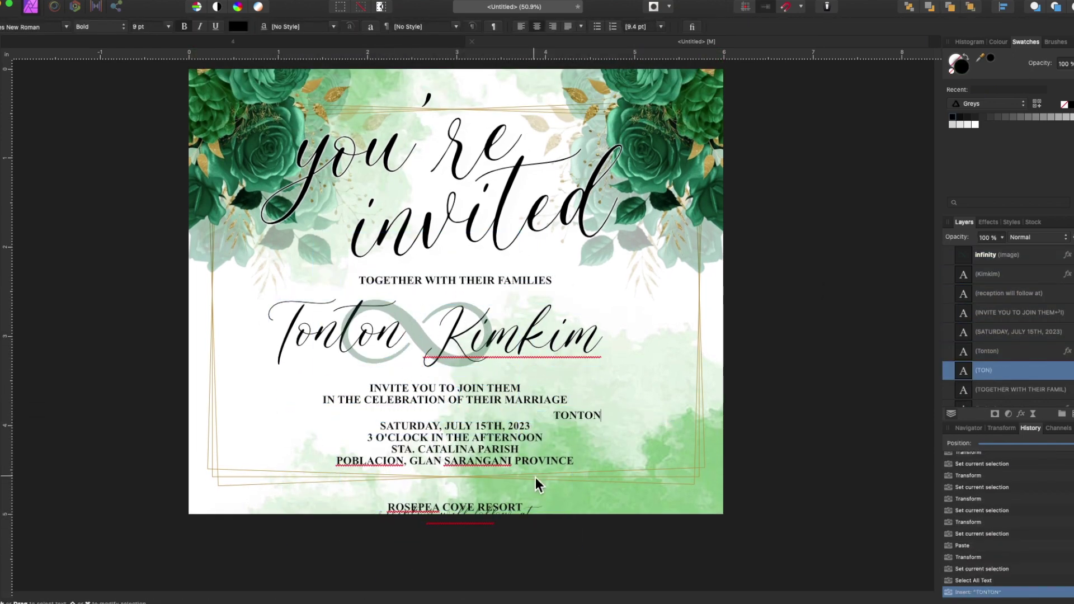
{"action": "left_click", "coordinate": [168, 26]}
{"action": "left_click", "coordinate": [148, 152]}
{"action": "left_click", "coordinate": [169, 26]}
{"action": "left_click", "coordinate": [148, 180]}
{"action": "left_click", "coordinate": [66, 26]}
{"action": "left_click", "coordinate": [128, 488]}
{"action": "left_click", "coordinate": [435, 358]}
{"action": "key", "text": "ctrl+c"}
{"action": "key", "text": "ctrl+v"}
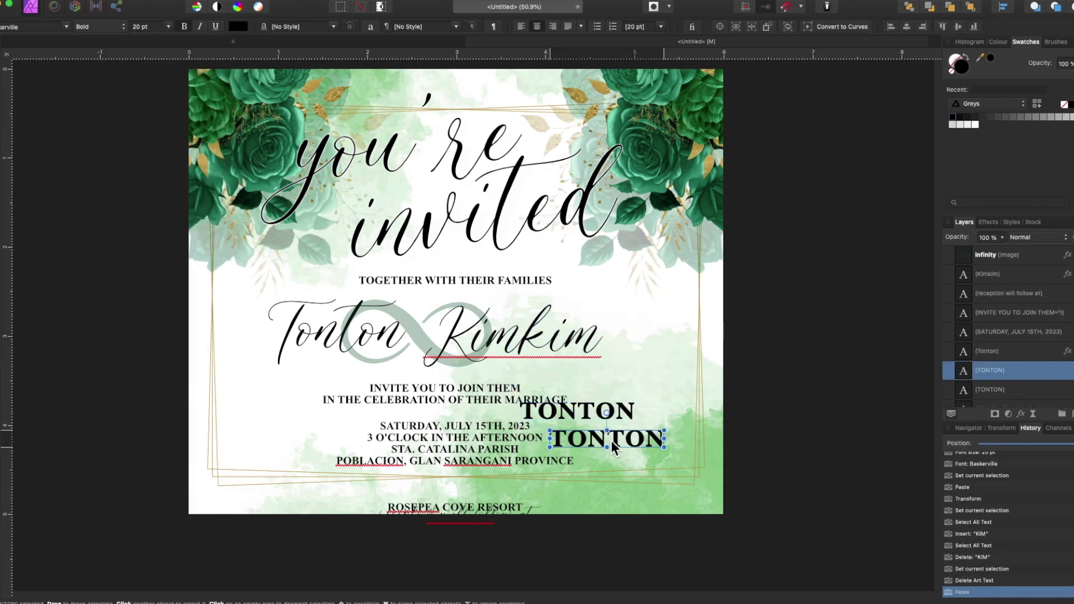
- Delete the script names, place TONTON left and KIMKIM right of the infinity sign, and nudge the INVITE lines
{"action": "left_click", "coordinate": [336, 330]}
{"action": "key", "text": "Delete"}
{"action": "left_click_drag", "start_coordinate": [565, 411], "coordinate": [551, 386]}
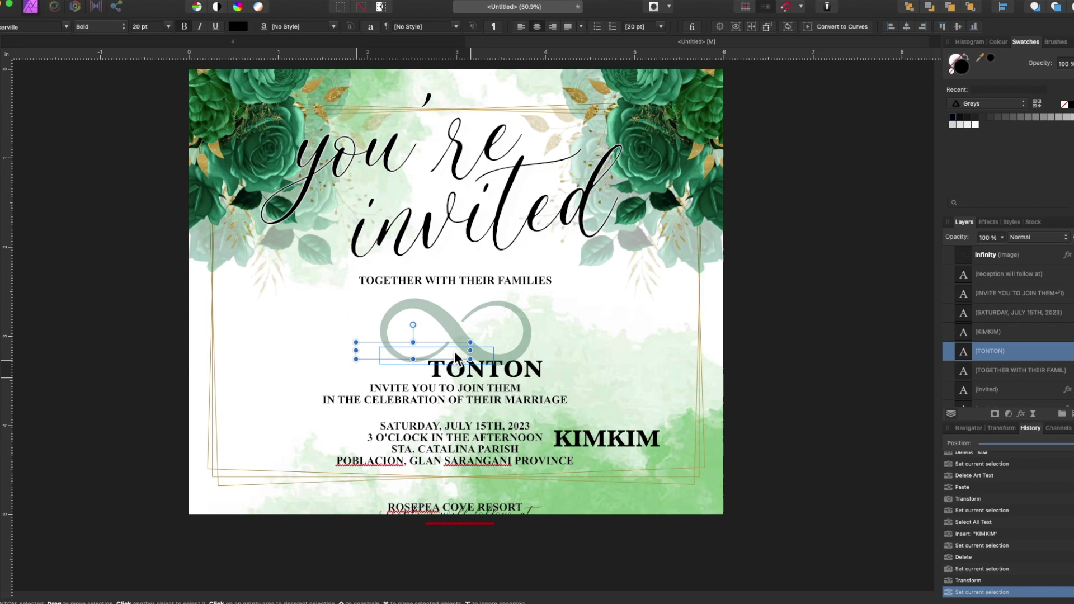
{"action": "left_click_drag", "start_coordinate": [568, 335], "coordinate": [568, 336]}
{"action": "left_click", "coordinate": [337, 341], "text": "shift"}
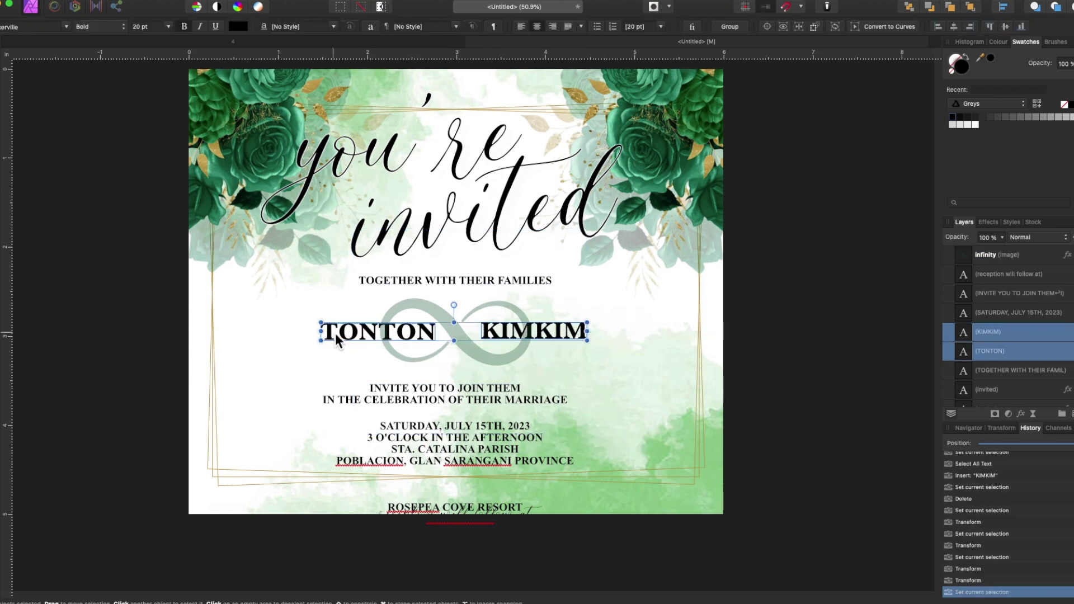
{"action": "left_click_drag", "start_coordinate": [422, 397], "coordinate": [432, 389]}
- Split the details into two columns: date block on the left, resort block on the right
{"action": "scroll", "coordinate": [443, 453], "scroll_direction": "down", "scroll_amount": 1}
{"action": "left_click_drag", "start_coordinate": [442, 442], "coordinate": [331, 431]}
{"action": "left_click_drag", "start_coordinate": [459, 484], "coordinate": [558, 413]}
{"action": "key", "text": "Delete"}
{"action": "left_click_drag", "start_coordinate": [366, 434], "coordinate": [366, 426]}
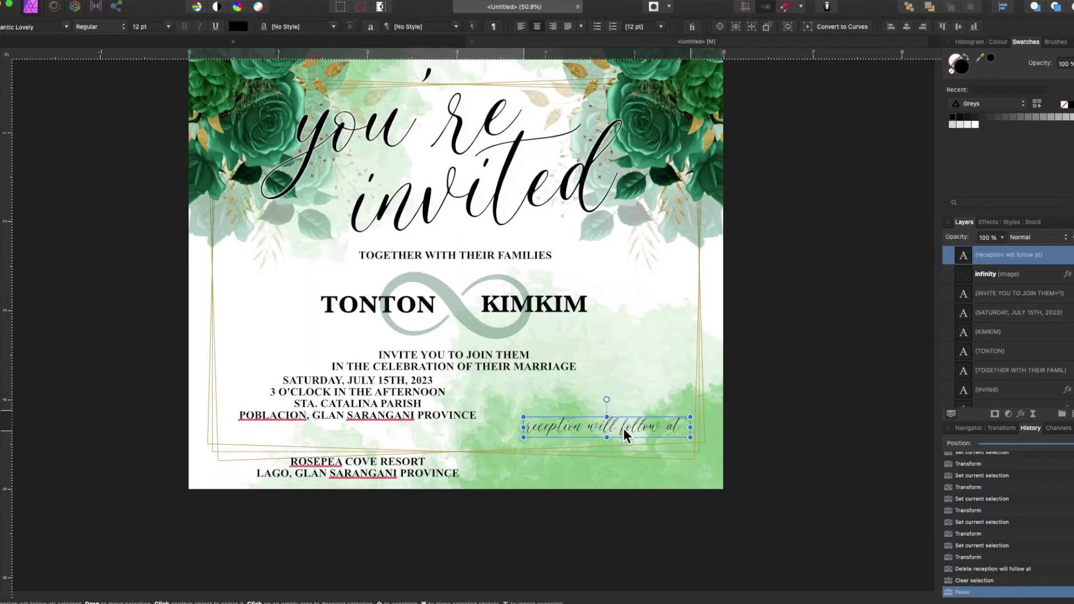
{"action": "left_click", "coordinate": [367, 426]}
{"action": "key", "text": "super+v"}
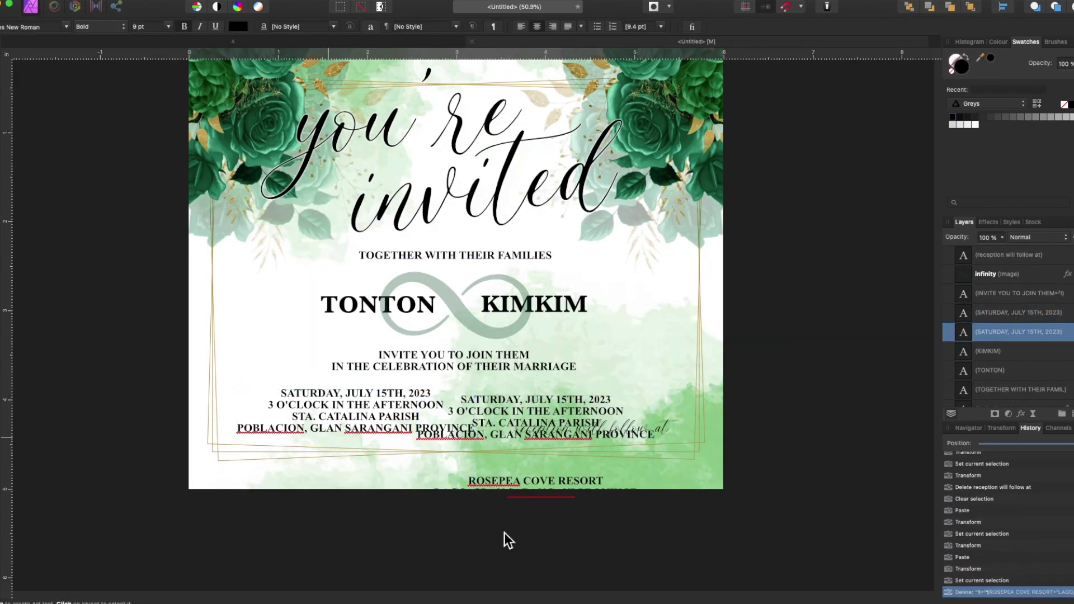
{"action": "key", "text": "Delete"}
{"action": "left_click_drag", "start_coordinate": [535, 481], "coordinate": [552, 432]}
{"action": "left_click_drag", "start_coordinate": [358, 415], "coordinate": [353, 414]}
{"action": "left_click_drag", "start_coordinate": [526, 459], "coordinate": [542, 414]}
- Place the reception line above the resort name and remove the extra reception copy
{"action": "key", "text": "super+v"}
{"action": "scroll", "coordinate": [534, 428], "scroll_direction": "down", "scroll_amount": 3}
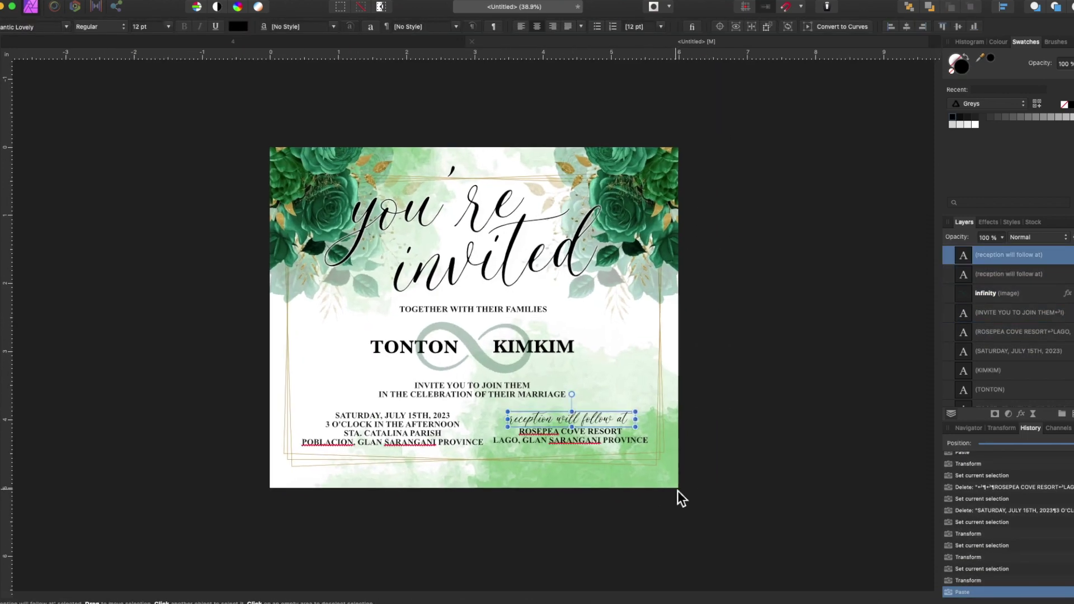
{"action": "scroll", "coordinate": [728, 447], "scroll_direction": "up", "scroll_amount": 3}
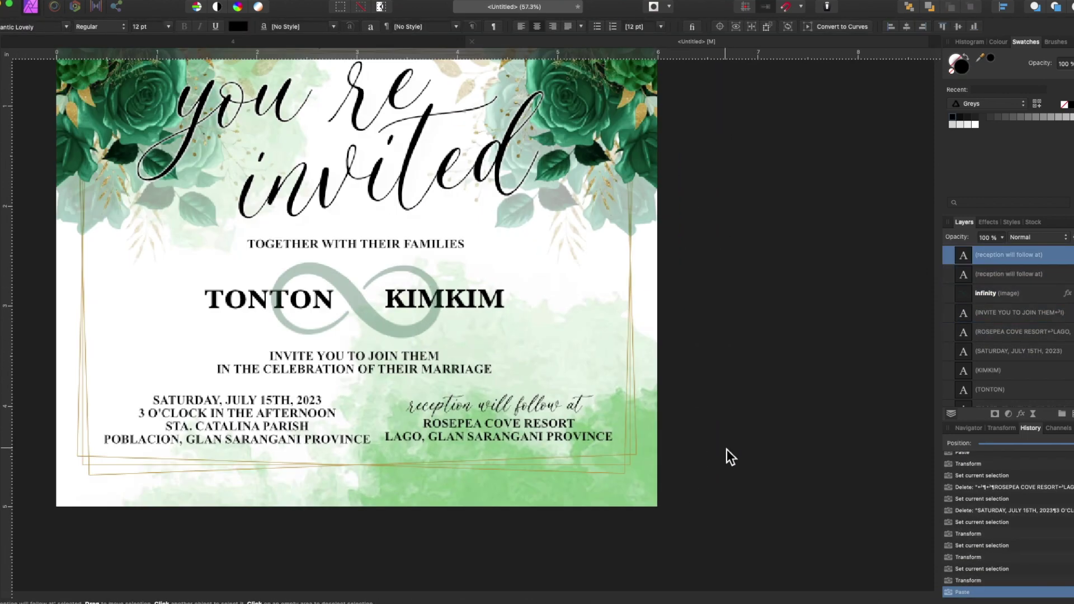
{"action": "left_click_drag", "start_coordinate": [562, 364], "coordinate": [566, 365]}
{"action": "left_click", "coordinate": [263, 381]}
{"action": "left_click", "coordinate": [586, 357]}
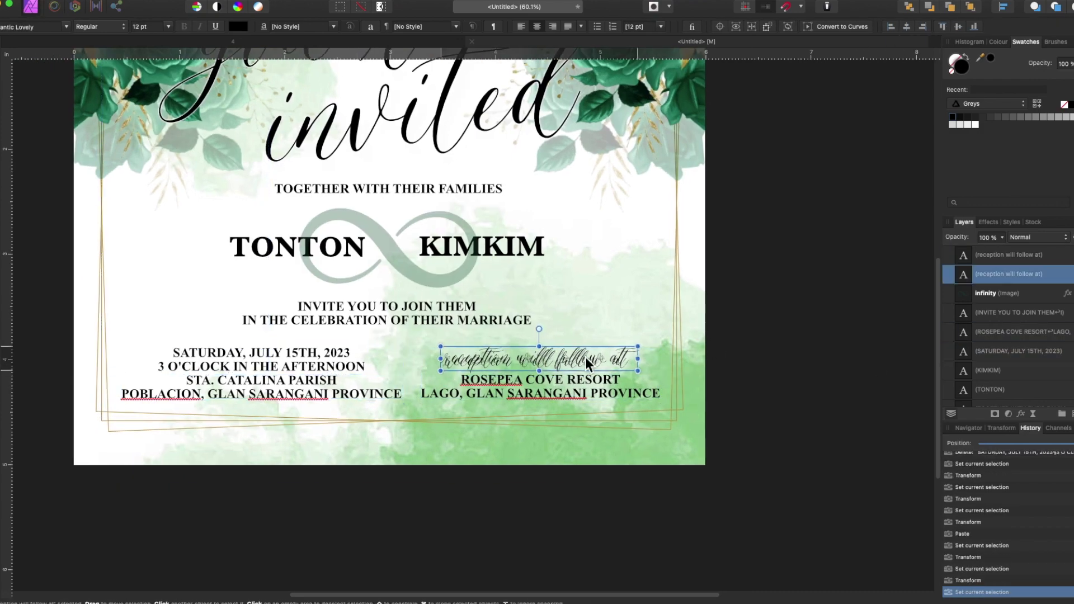
{"action": "key", "text": "Delete"}
{"action": "key", "text": "super+v"}
{"action": "left_click", "coordinate": [881, 428]}
- Give TONTON and KIMKIM a white Outer Shadow in Layer Effects
{"action": "scroll", "coordinate": [882, 427], "scroll_direction": "down", "scroll_amount": 3}
{"action": "left_click", "coordinate": [997, 389]}
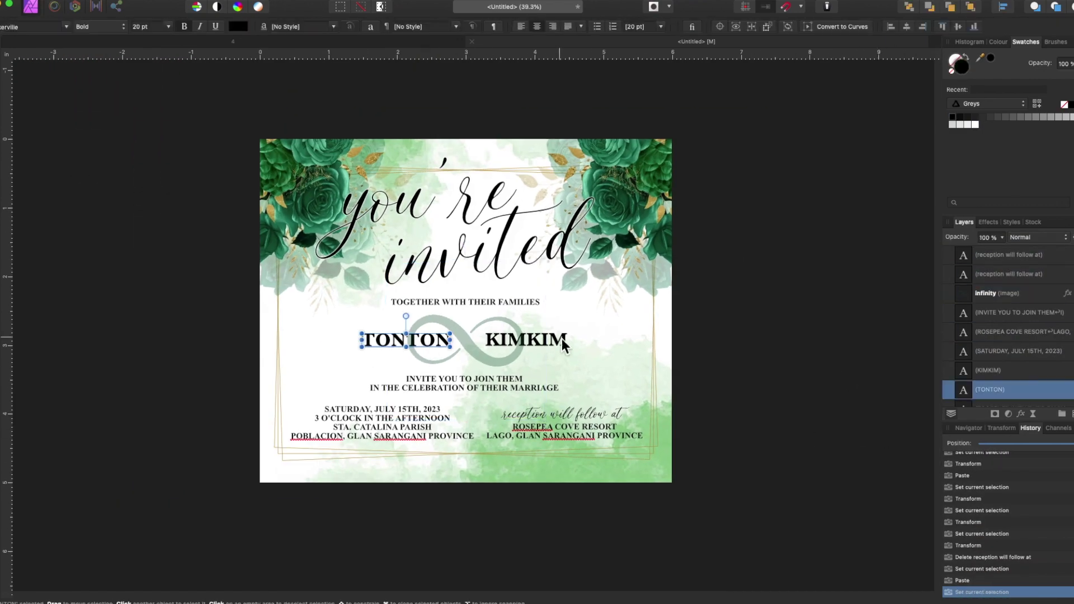
{"action": "left_click", "coordinate": [996, 370], "text": "shift"}
{"action": "left_click", "coordinate": [1022, 414]}
{"action": "left_click", "coordinate": [744, 345]}
{"action": "left_click", "coordinate": [875, 405]}
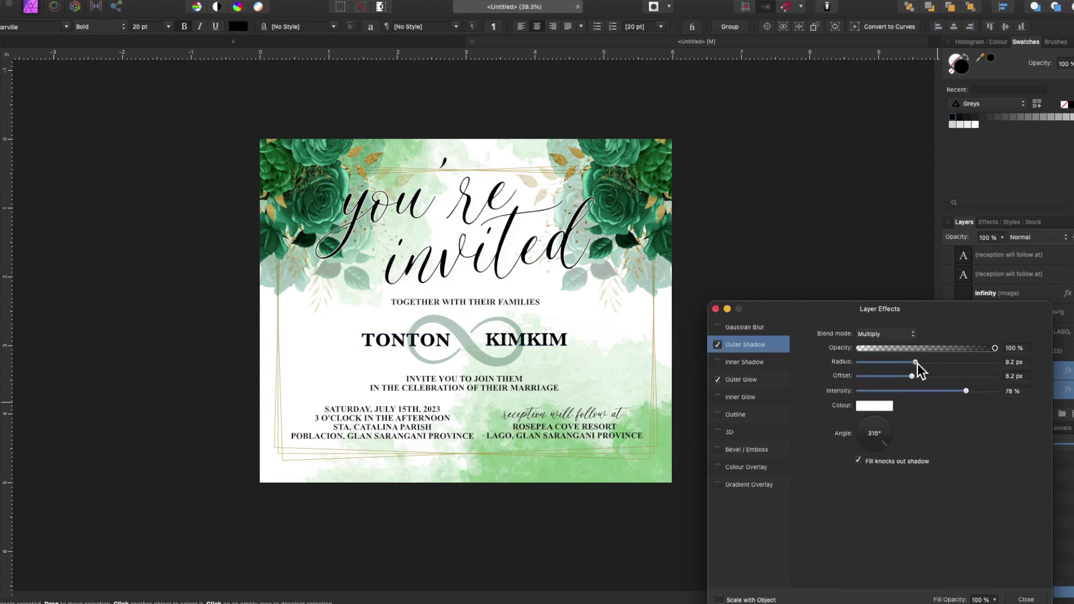
{"action": "left_click", "coordinate": [744, 379]}
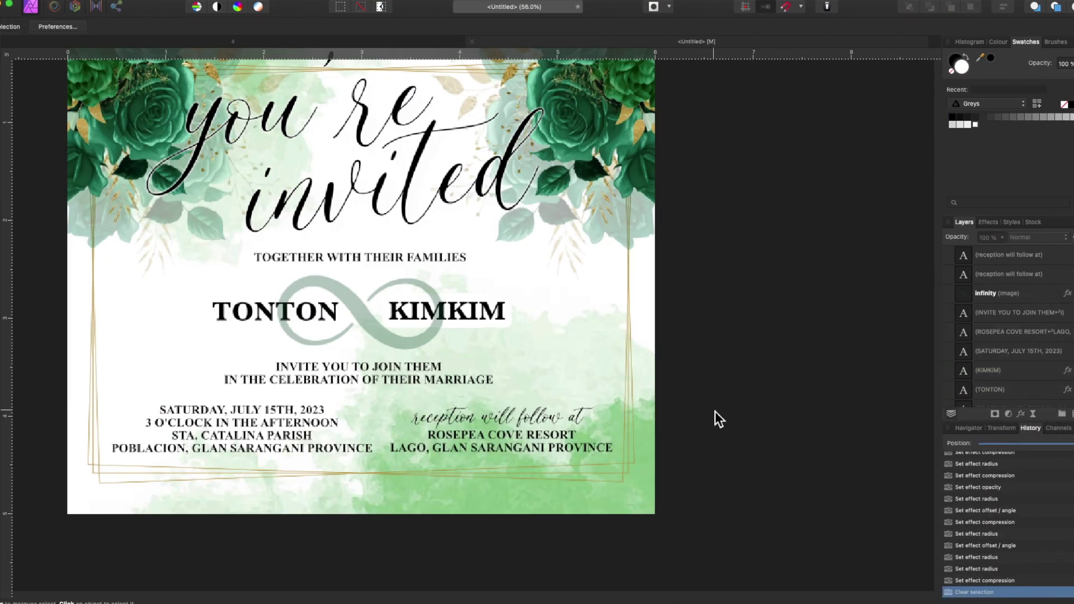